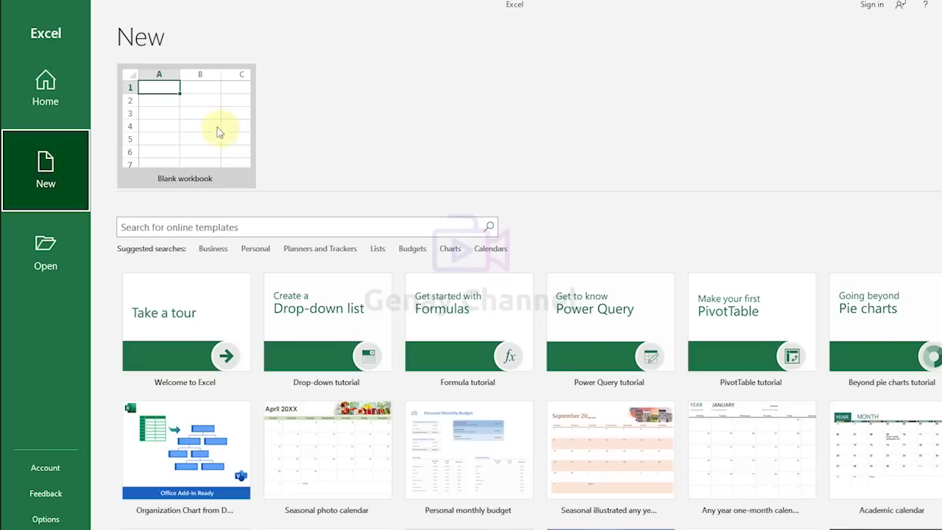
Create a new blank workbook
click(196, 118)
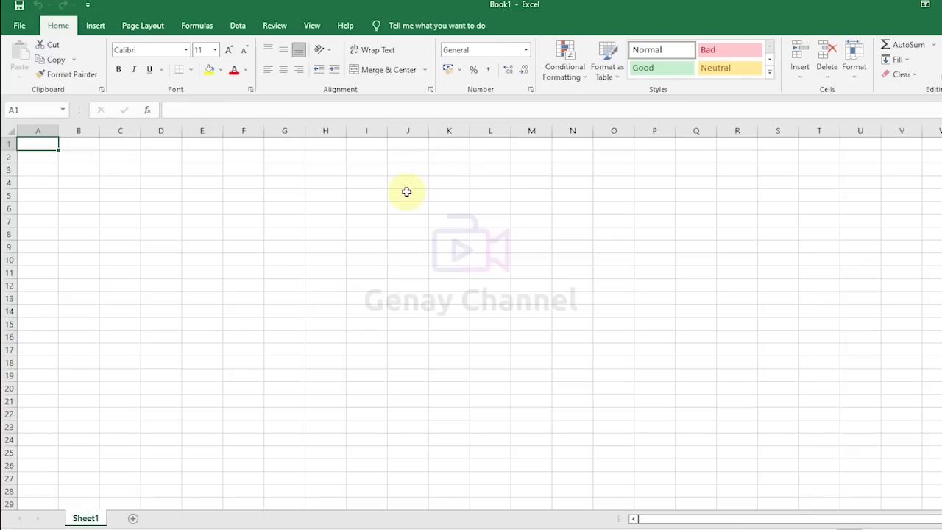
click(298, 261)
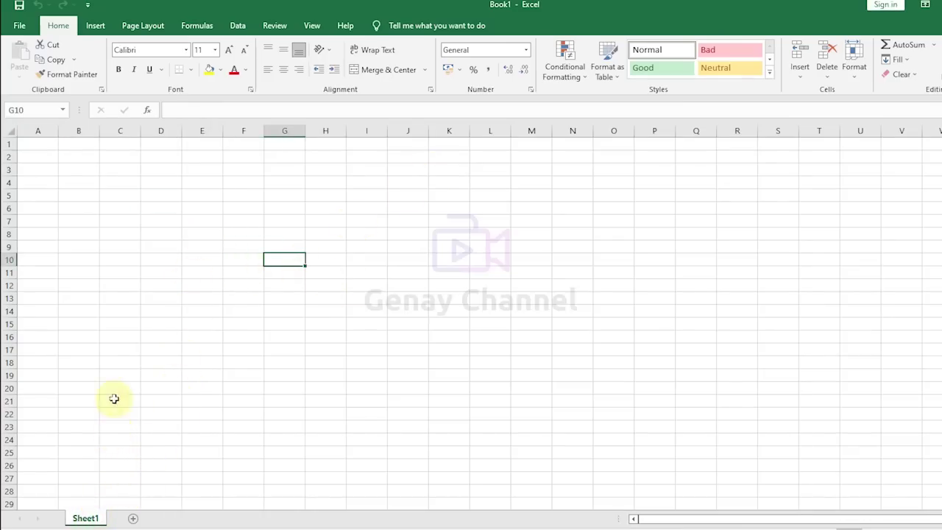
click(144, 230)
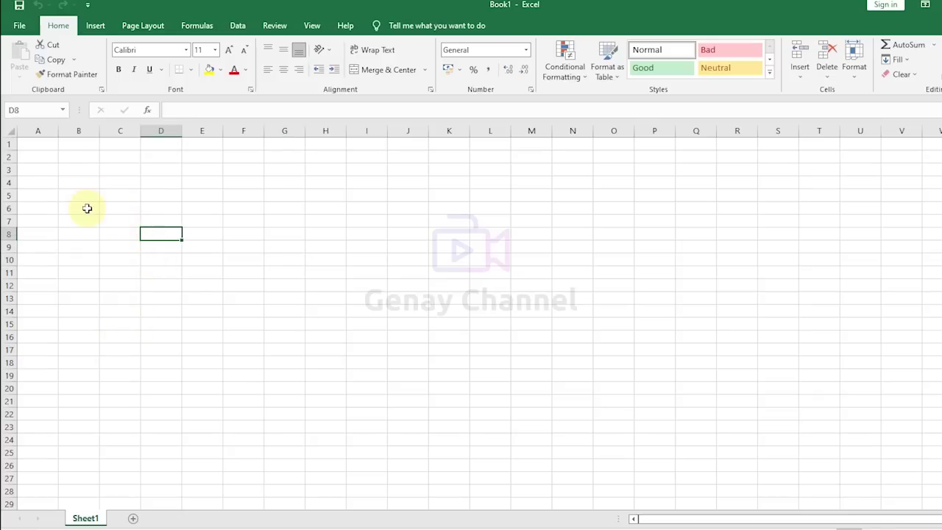
Enter the title lines "Daftar Hadir" in cell A1 and "Peserta Didik" in cell A2
click(39, 149)
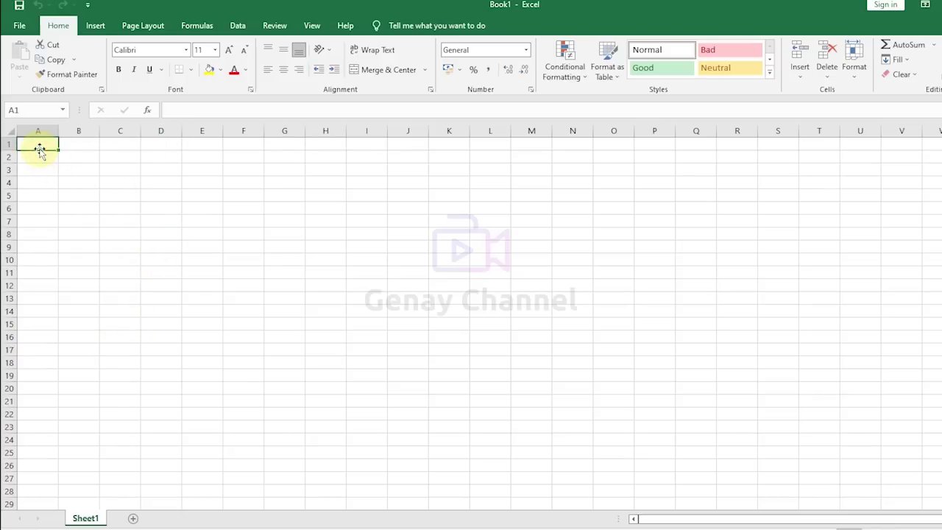
text(D)
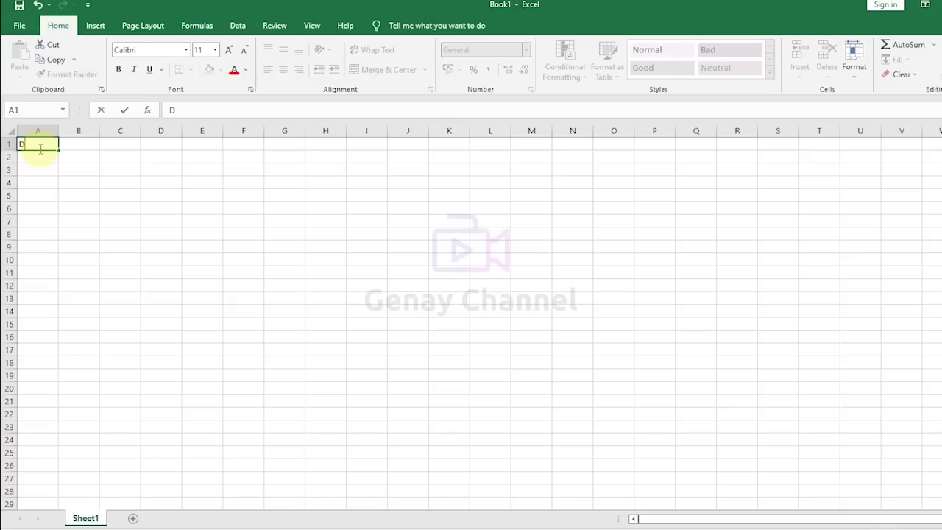
text(aftar Hadir)
key(Return)
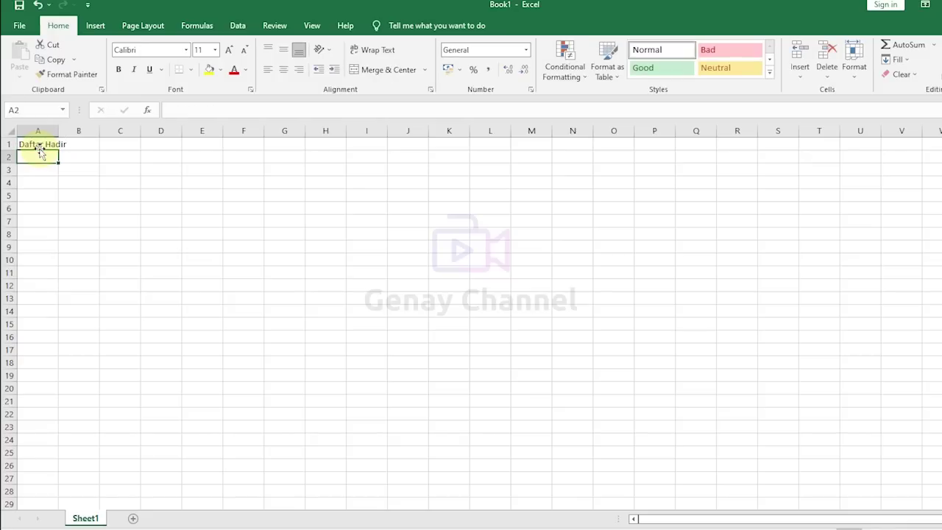
text(Pe)
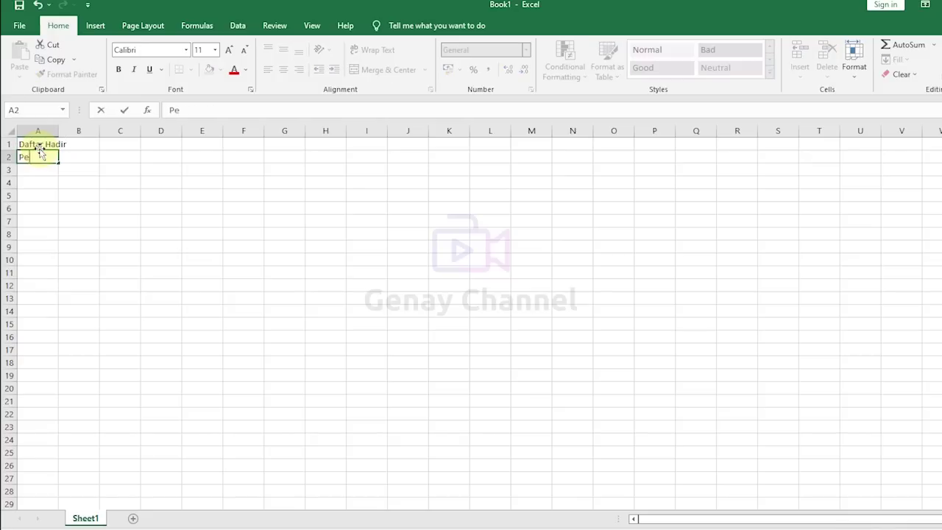
text(serta Didik)
key(Return)
key(Return)
key(Return)
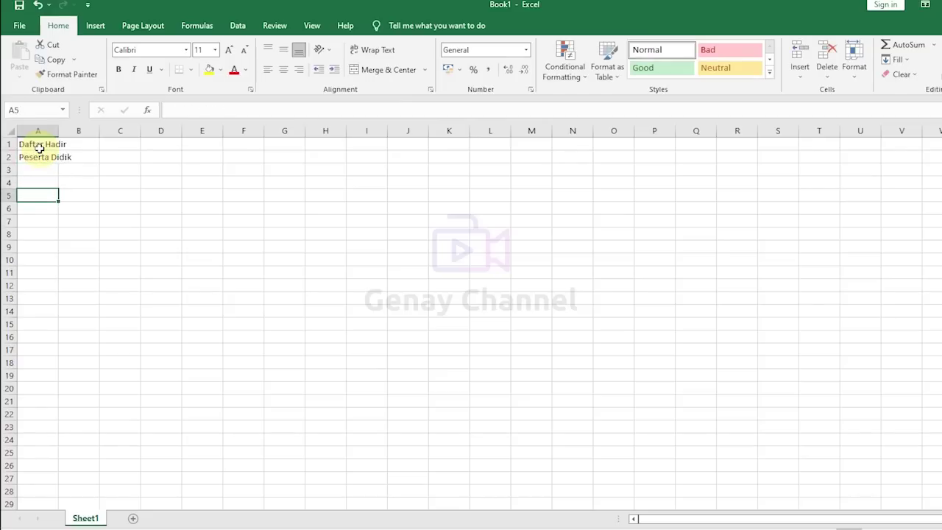
Enter the column headers No, Nama, Kelas and Tanda Tangan in cells A4 to D4
key(Up)
text(No)
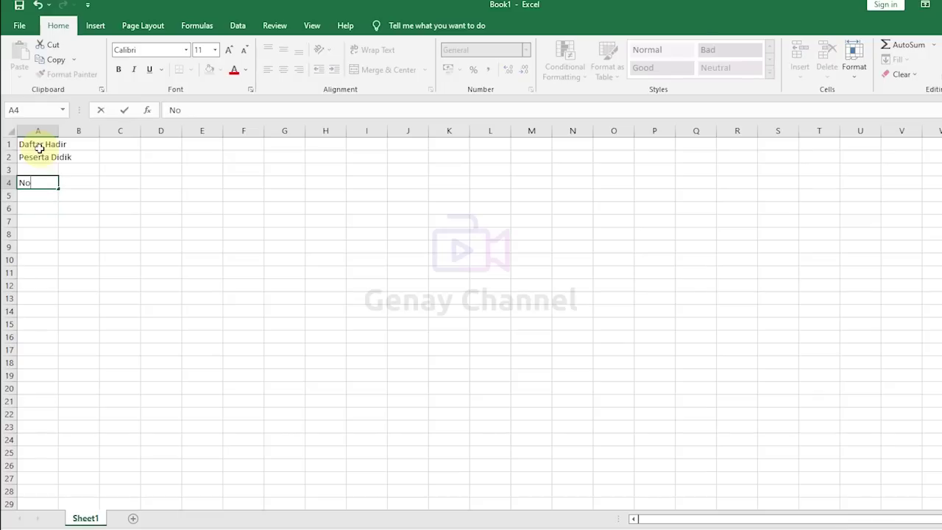
key(Tab)
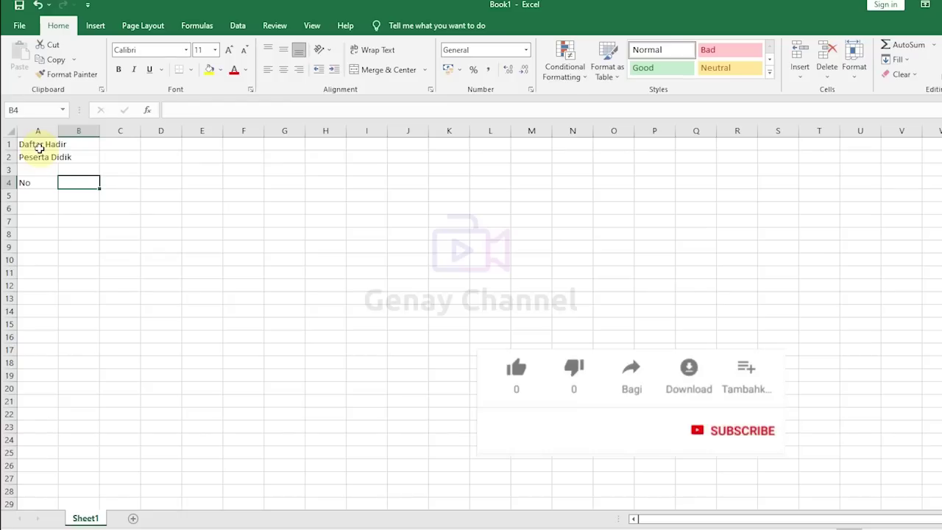
text(Nama)
key(Tab)
text(Kelas)
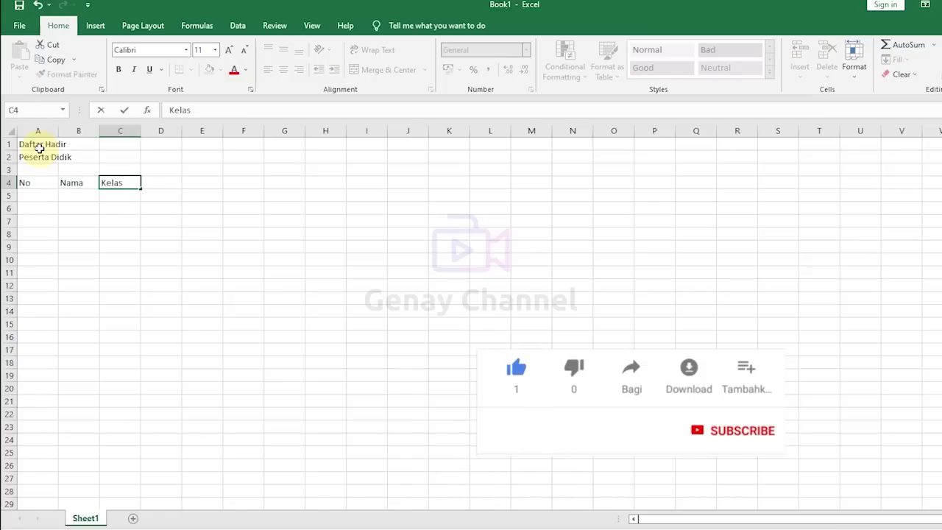
key(Tab)
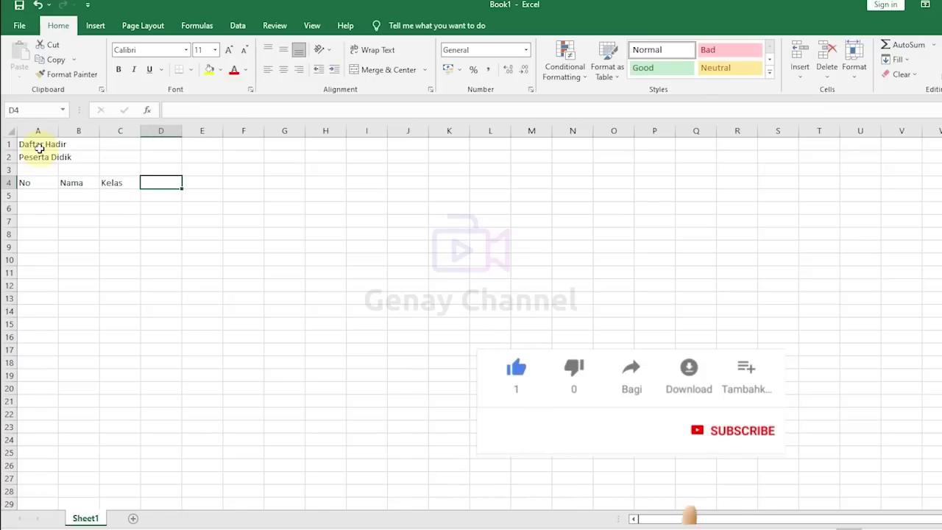
text(Tanda Tangan)
key(Return)
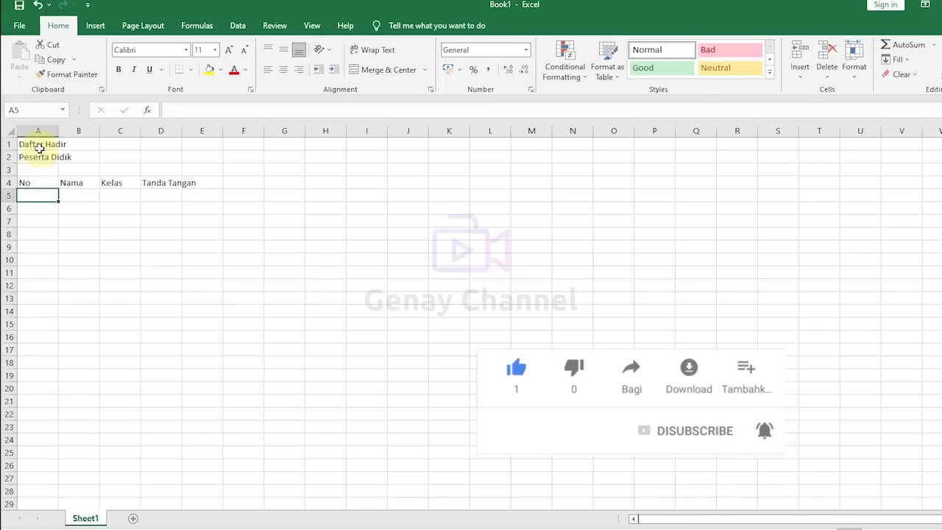
click(60, 183)
click(53, 183)
click(63, 183)
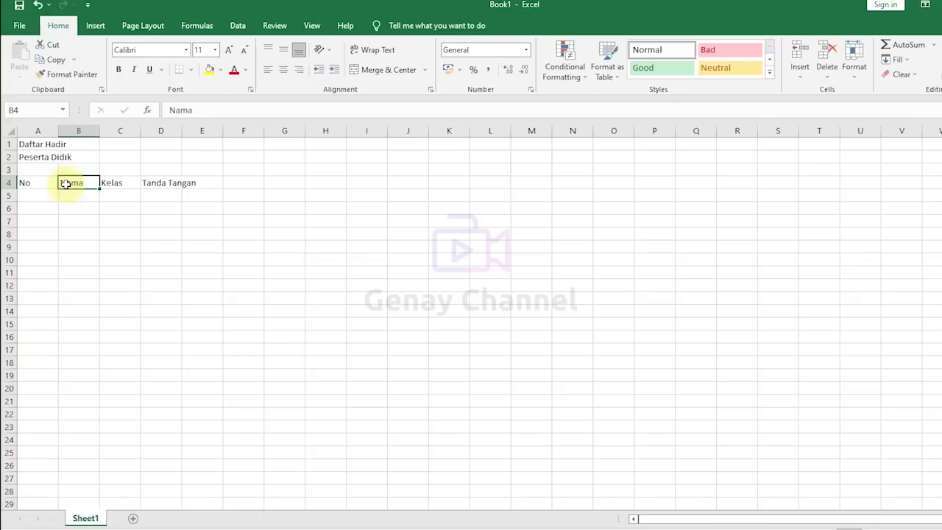
click(111, 186)
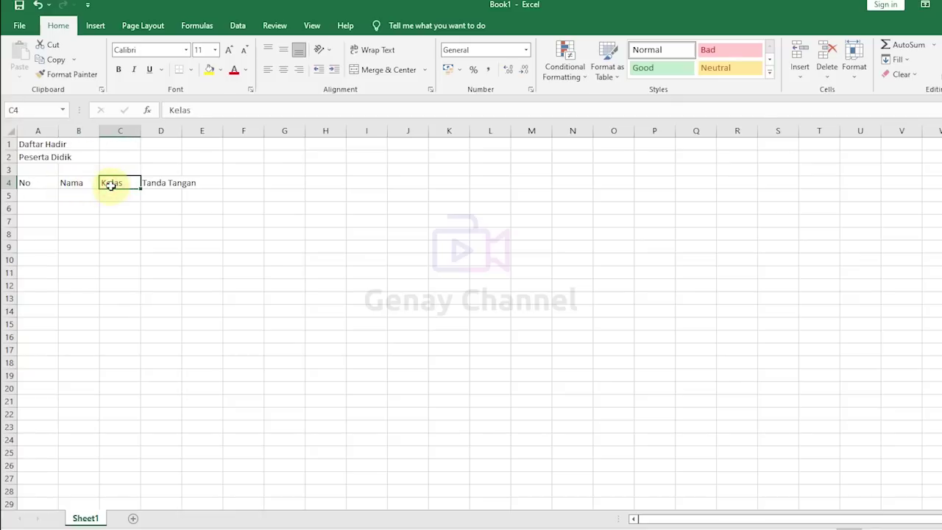
click(150, 184)
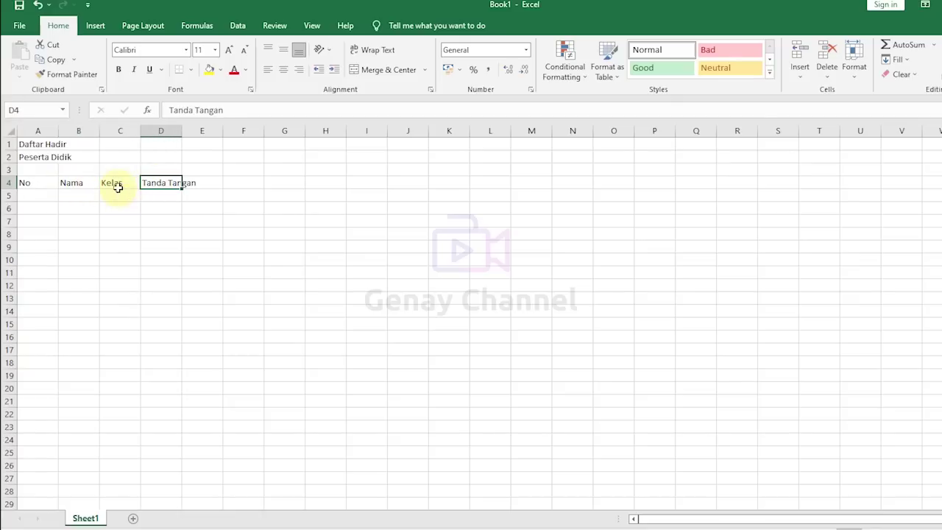
click(116, 185)
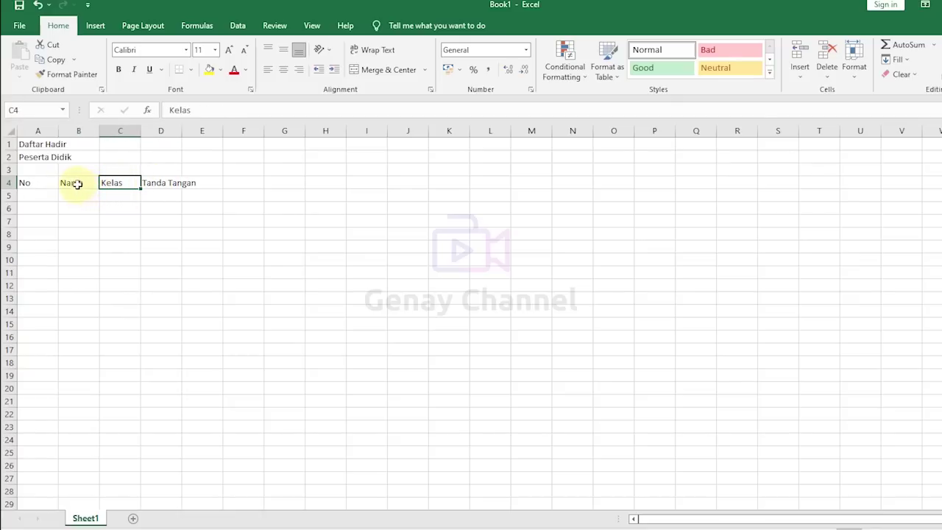
Insert a cell at B4, shifting the existing headers right, and enter the header NIS in it
click(77, 184)
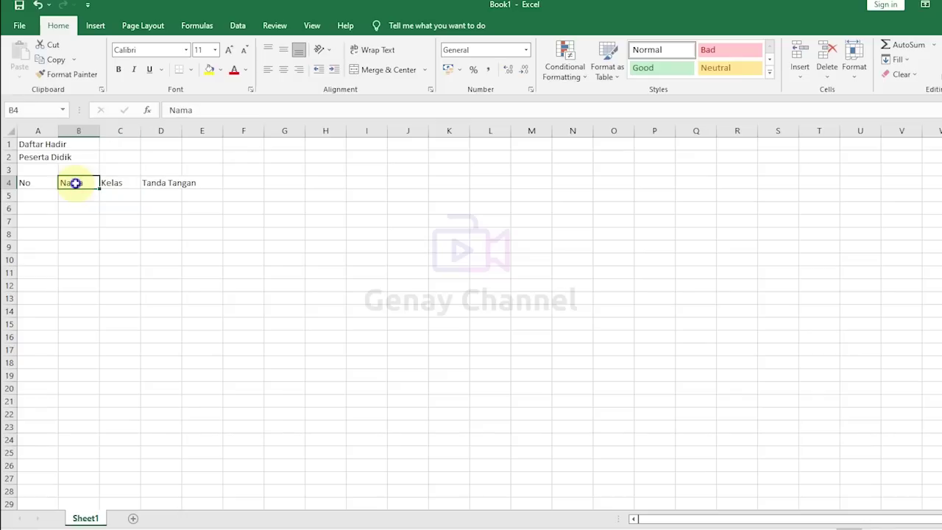
right_click(75, 183)
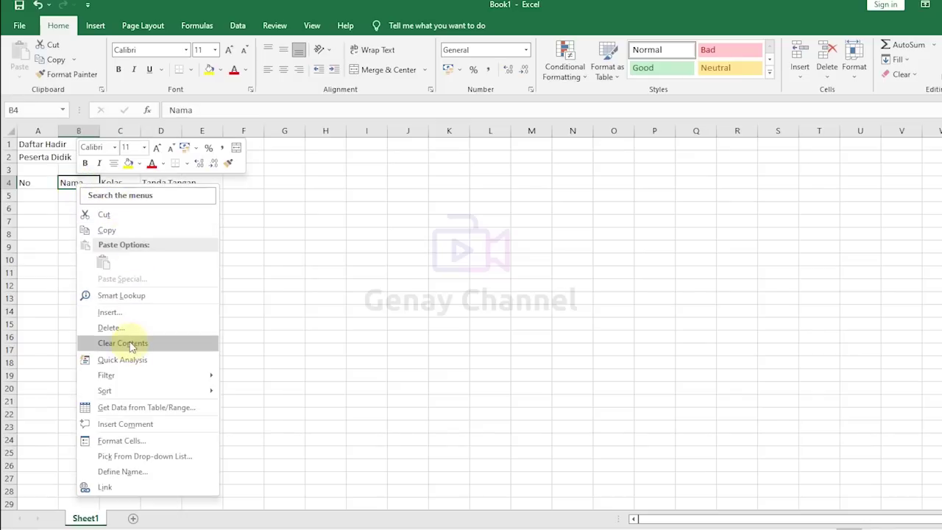
click(131, 316)
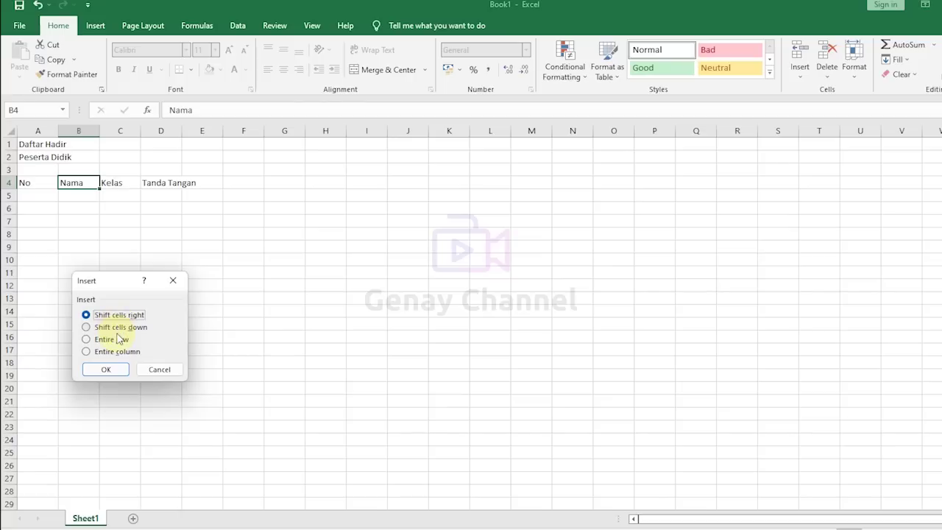
click(117, 370)
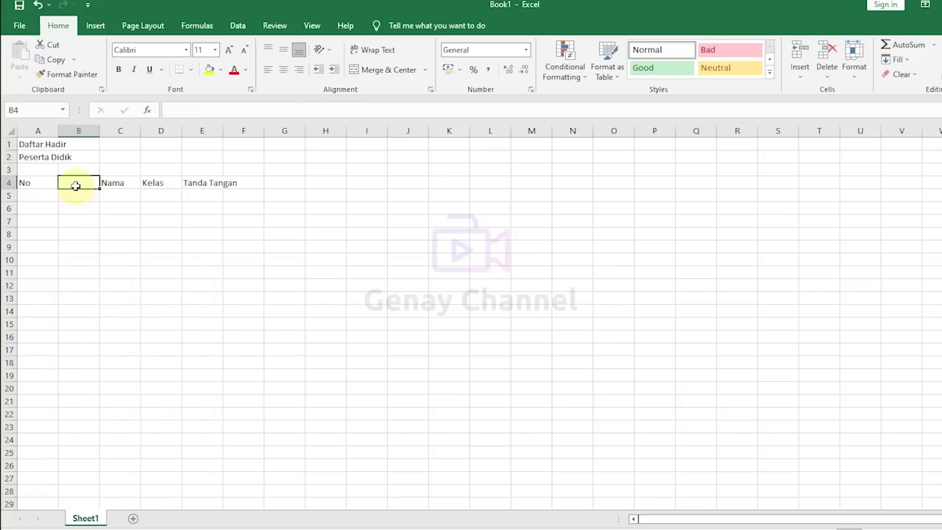
text(NIS)
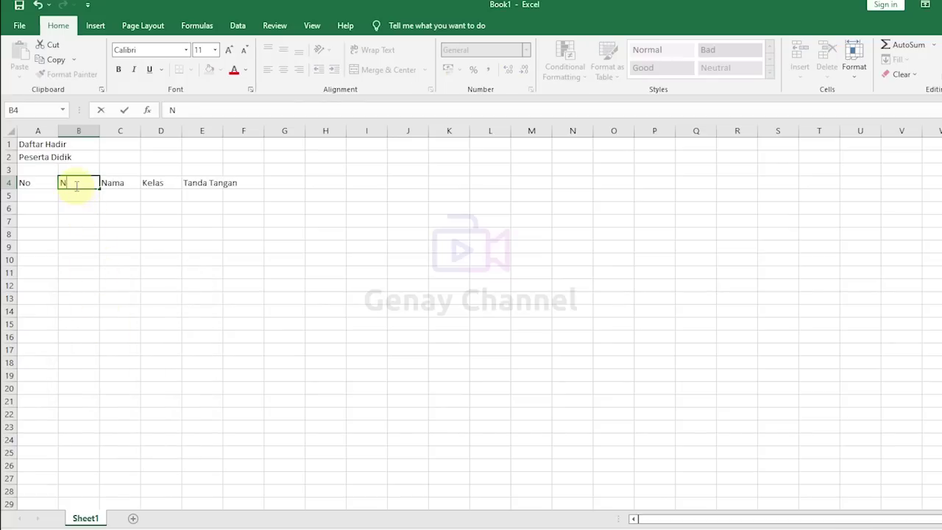
click(124, 249)
click(23, 182)
click(68, 183)
click(110, 184)
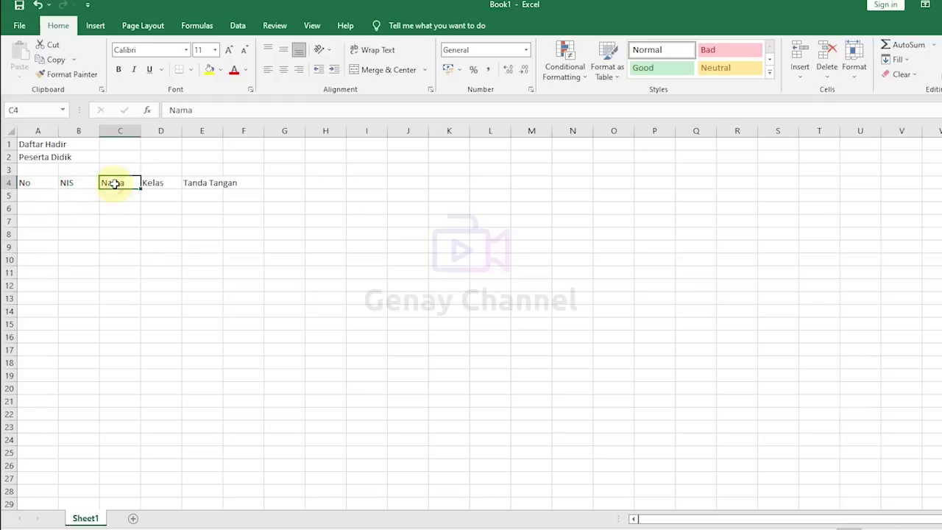
click(161, 184)
click(195, 183)
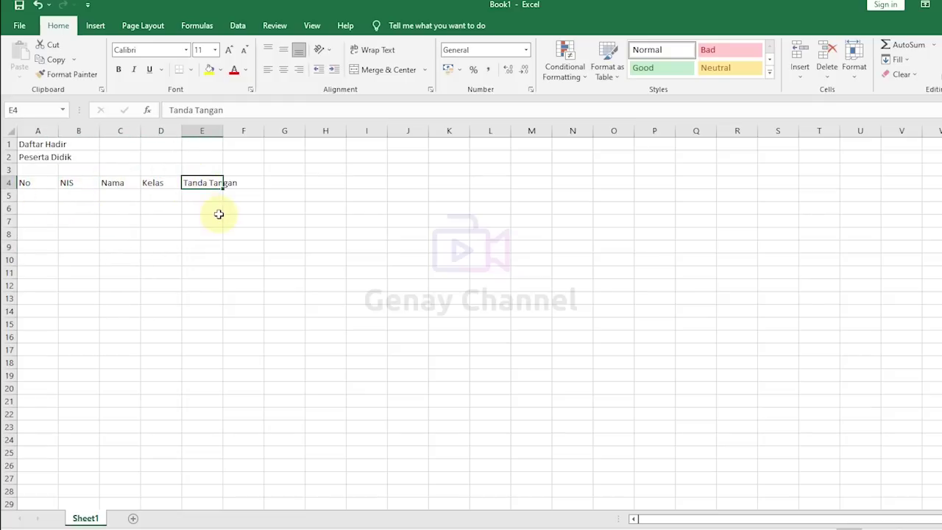
click(81, 183)
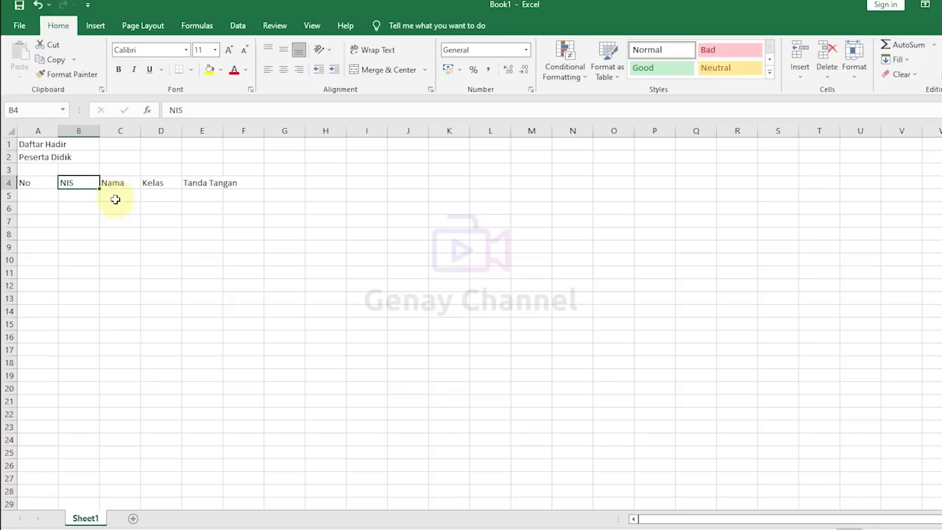
click(152, 184)
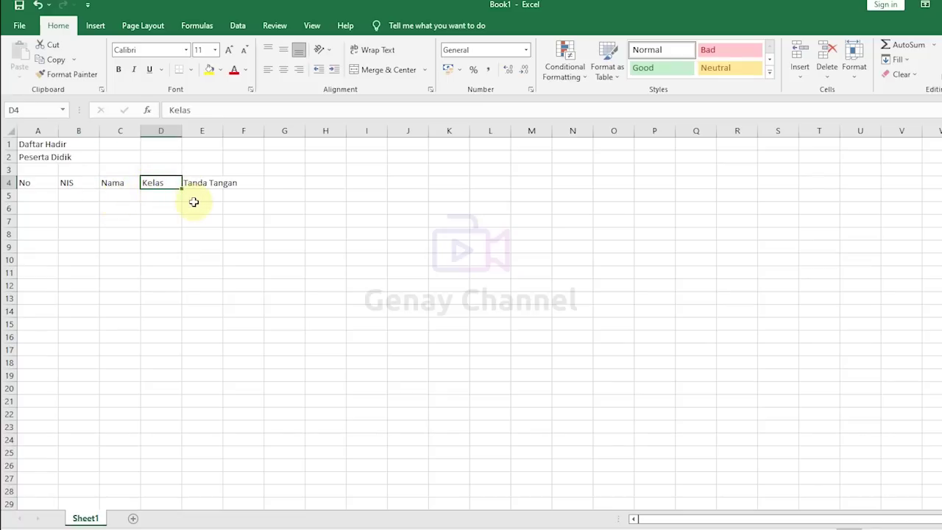
click(210, 184)
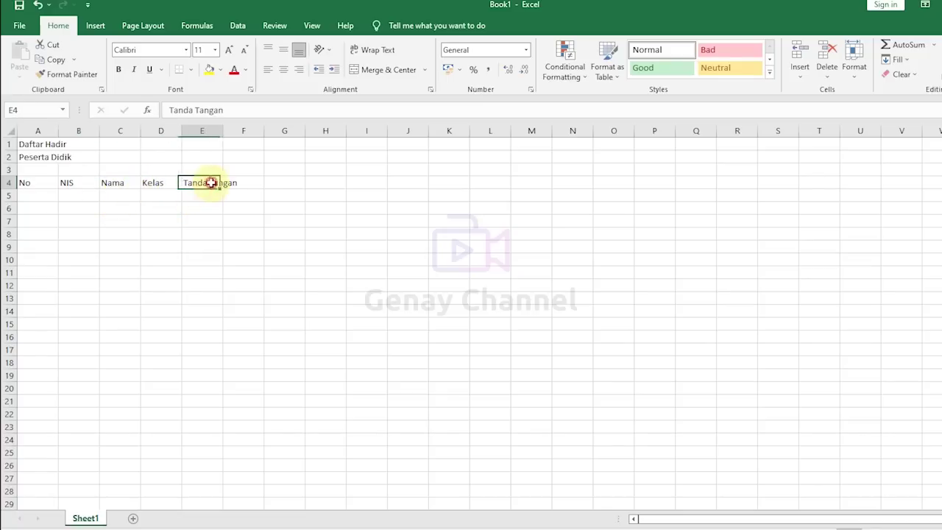
click(244, 181)
click(213, 182)
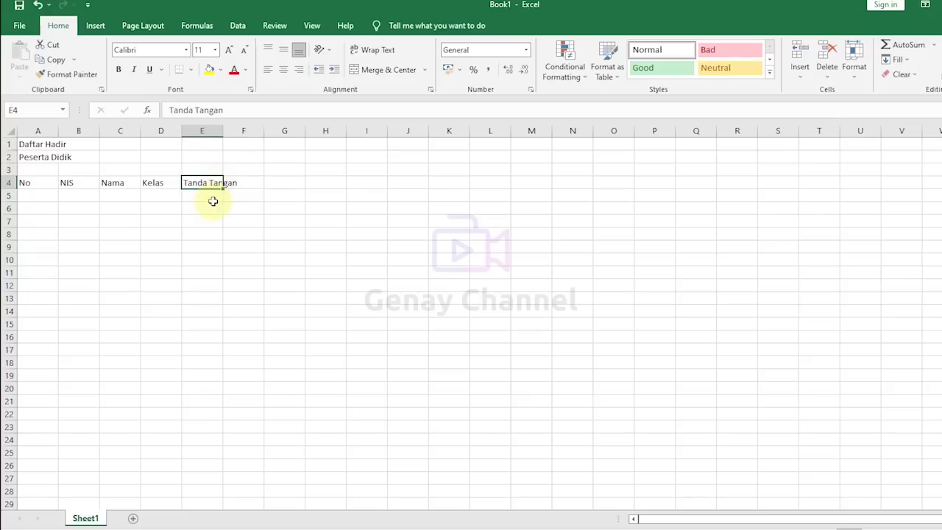
click(203, 206)
Merge and center the Tanda Tangan header across cells E4 and F4
drag(196, 183, 229, 183)
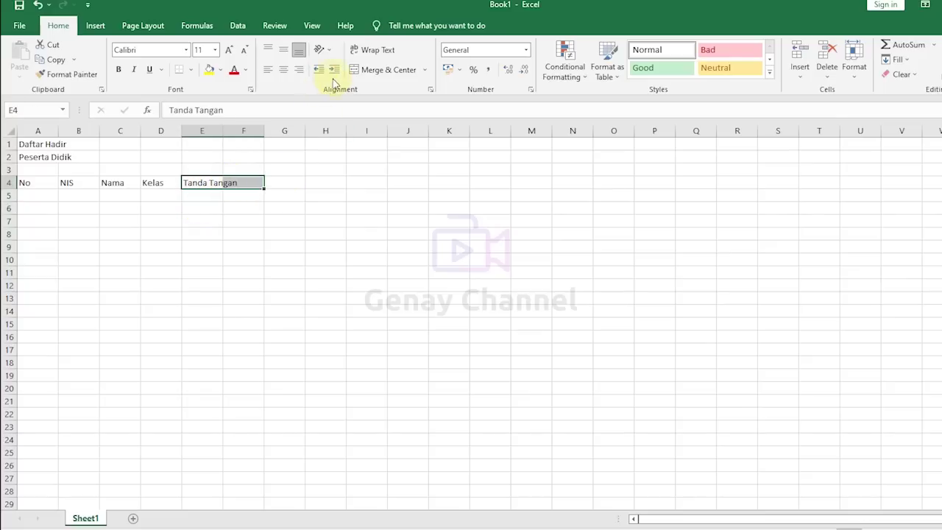
click(372, 70)
click(235, 221)
Merge and center the two title lines separately, across A1:F1 and A2:F2
drag(28, 144, 243, 145)
click(377, 70)
drag(42, 156, 255, 160)
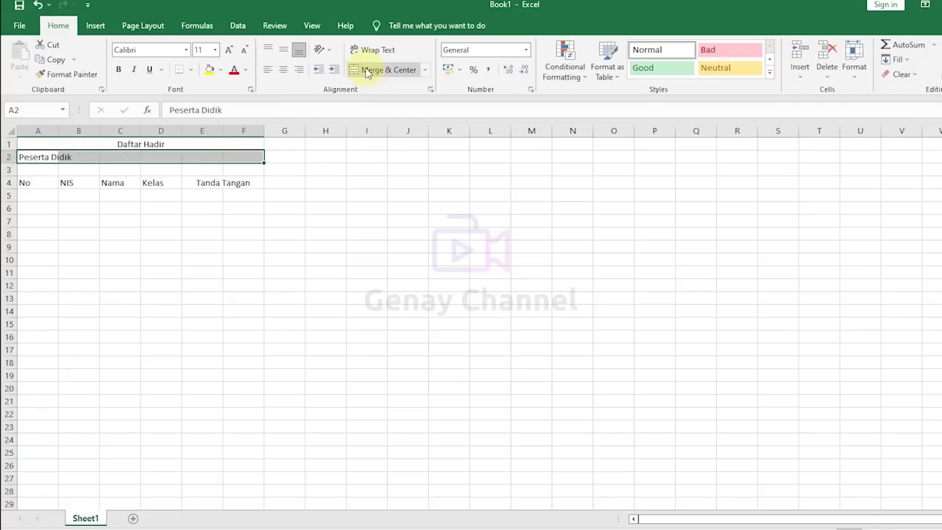
click(361, 69)
click(195, 221)
Make both title lines, Daftar Hadir and Peserta Didik, bold
drag(169, 143, 164, 160)
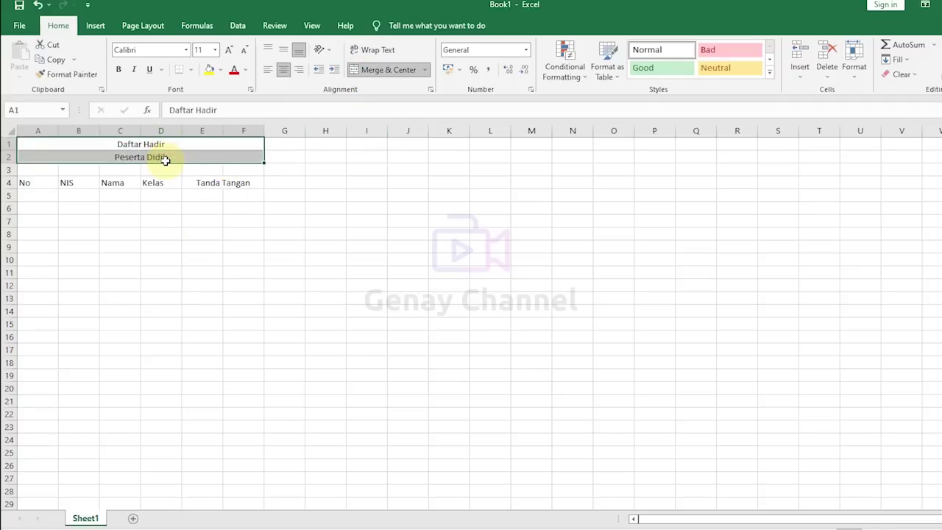
key(ctrl+b)
click(162, 145)
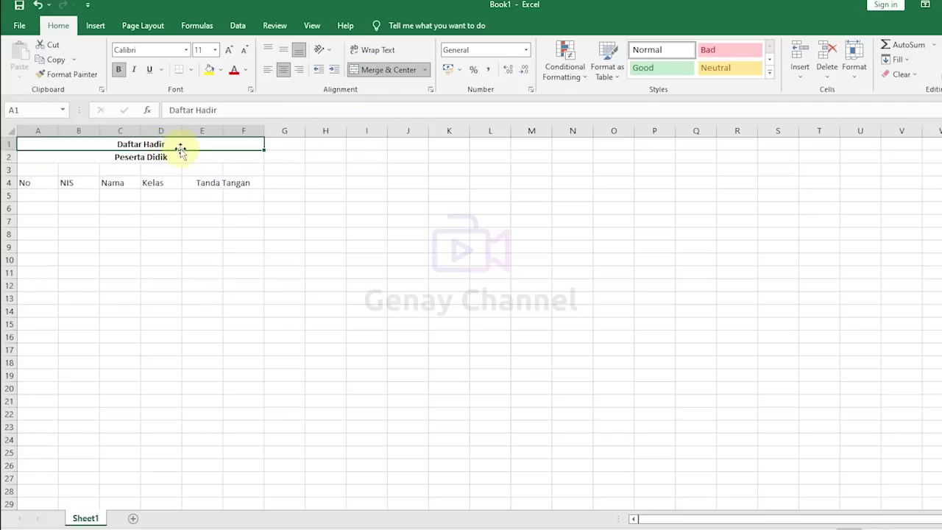
Enlarge the title text, setting Daftar Hadir to font size 14 and Peserta Didik to size 12
drag(174, 145, 174, 157)
click(228, 53)
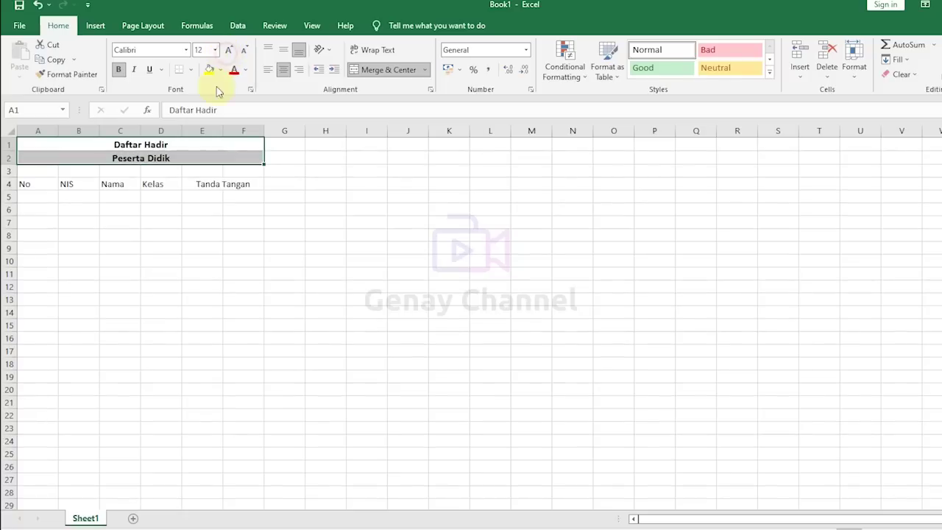
click(184, 147)
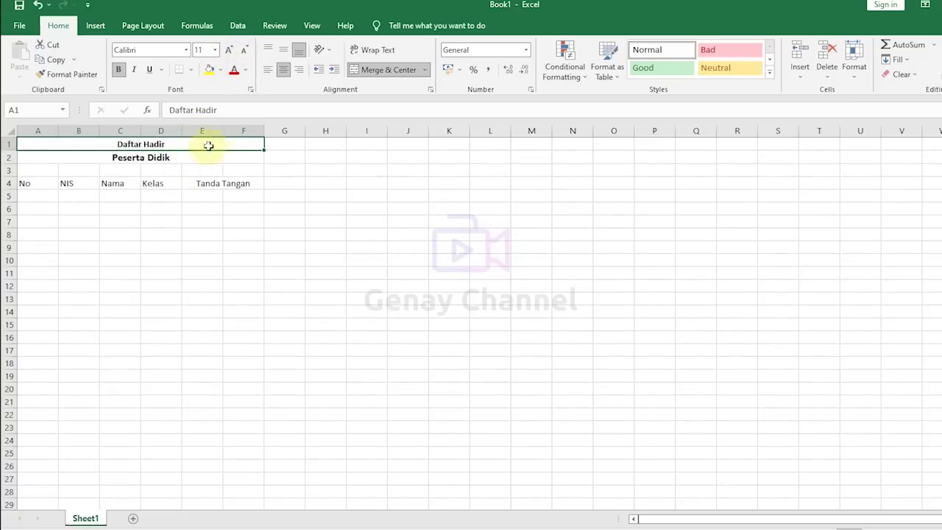
click(227, 51)
click(176, 213)
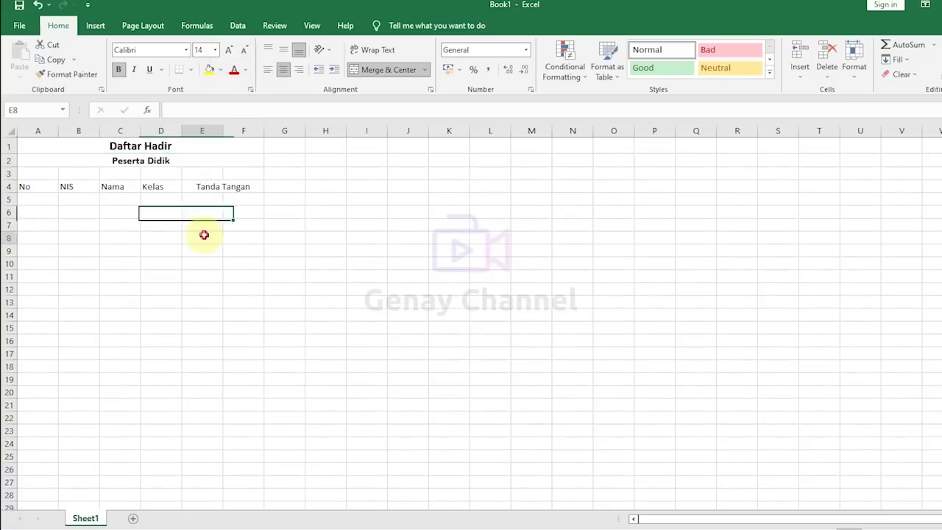
Narrow the No column (A) on the attendance sheet to fit its short header
click(139, 157)
click(151, 237)
click(33, 198)
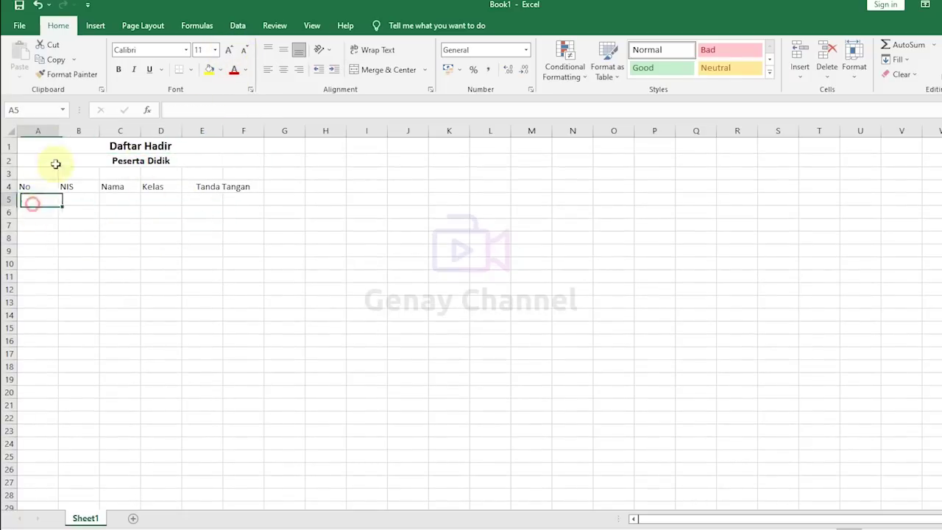
drag(59, 131, 47, 132)
click(109, 225)
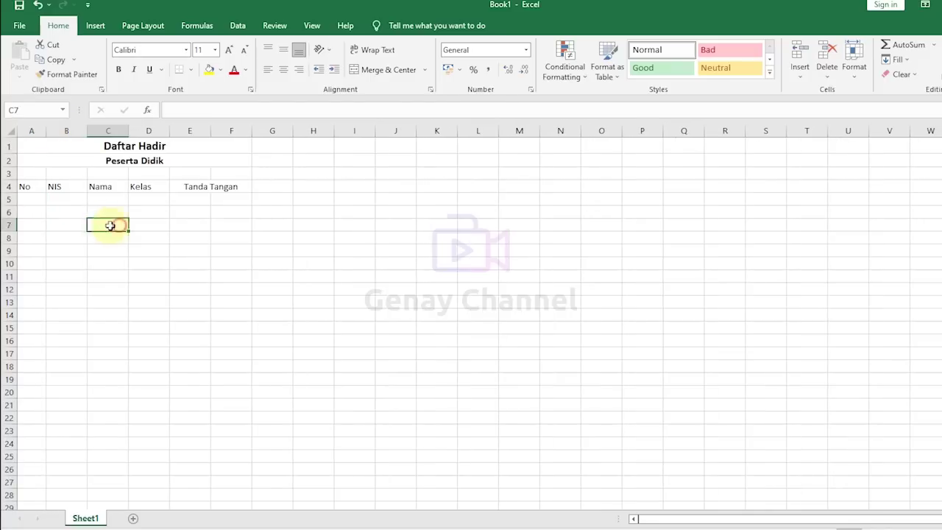
Enter the first student's ID number in cell B5 under the NIS header
click(70, 199)
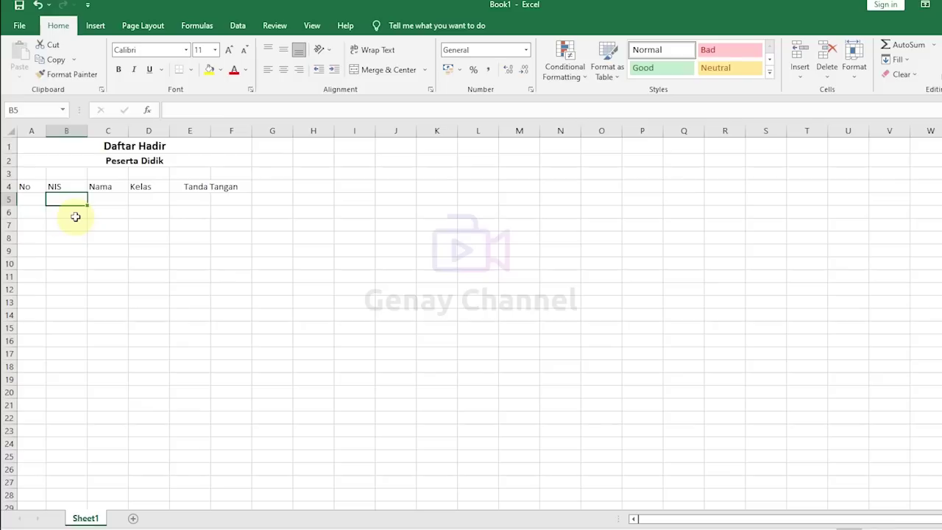
text(2)
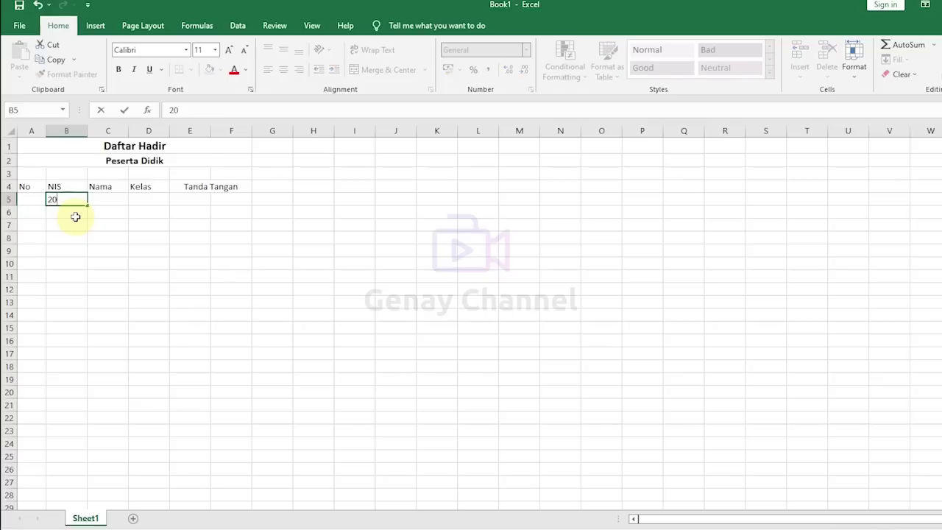
text(02200001)
key(Return)
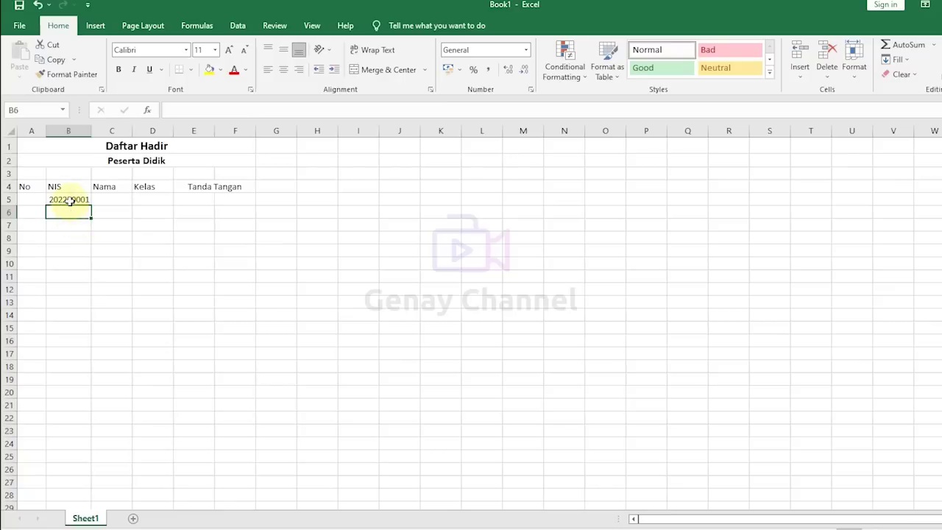
Fill the NIS column down from B5 as a consecutive number series, extending it past row 30
click(72, 200)
drag(92, 206, 74, 434)
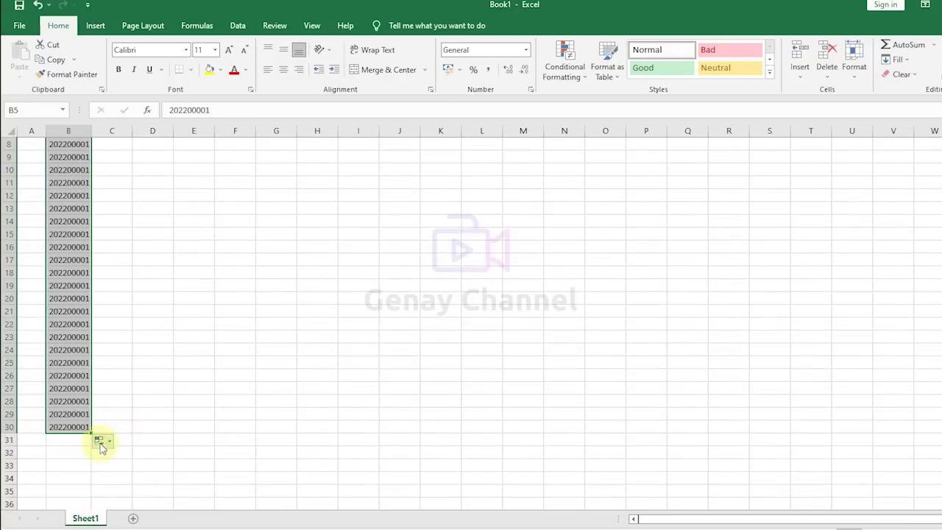
click(99, 442)
click(123, 467)
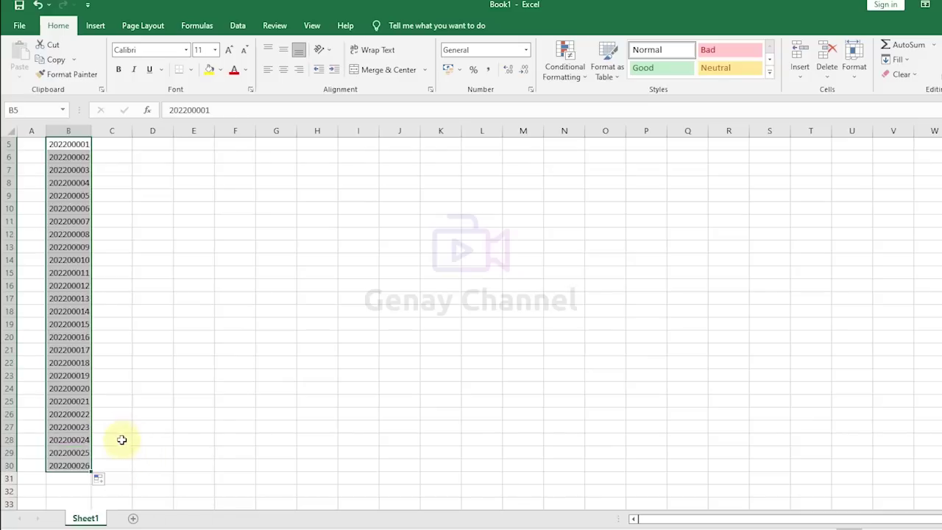
scroll(92, 442, down, 3)
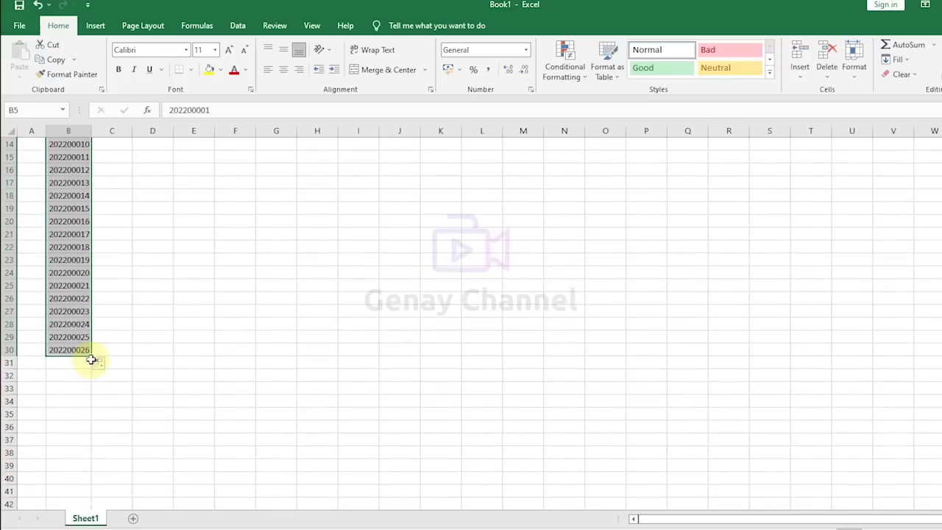
drag(90, 355, 91, 405)
scroll(117, 392, up, 5)
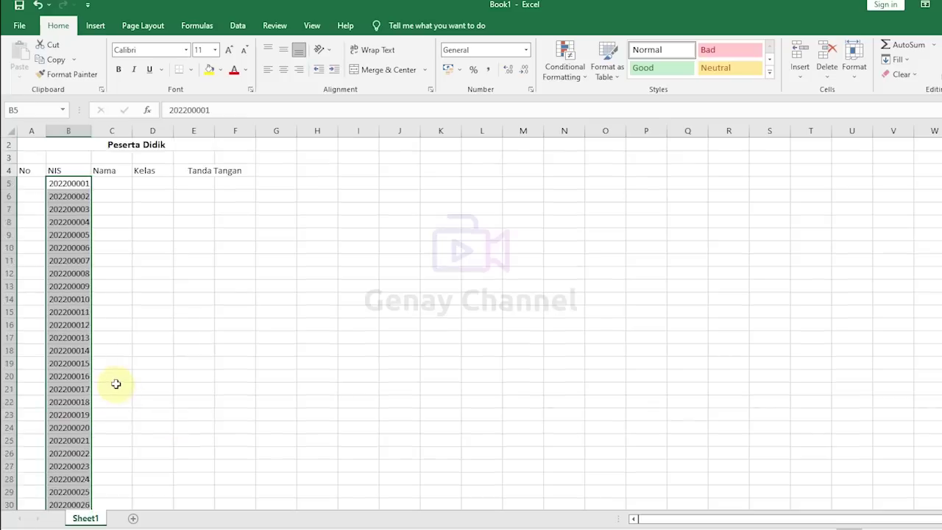
Make the column headers in row 4 bold, from No through Tanda Tangan
click(101, 211)
drag(27, 186, 216, 193)
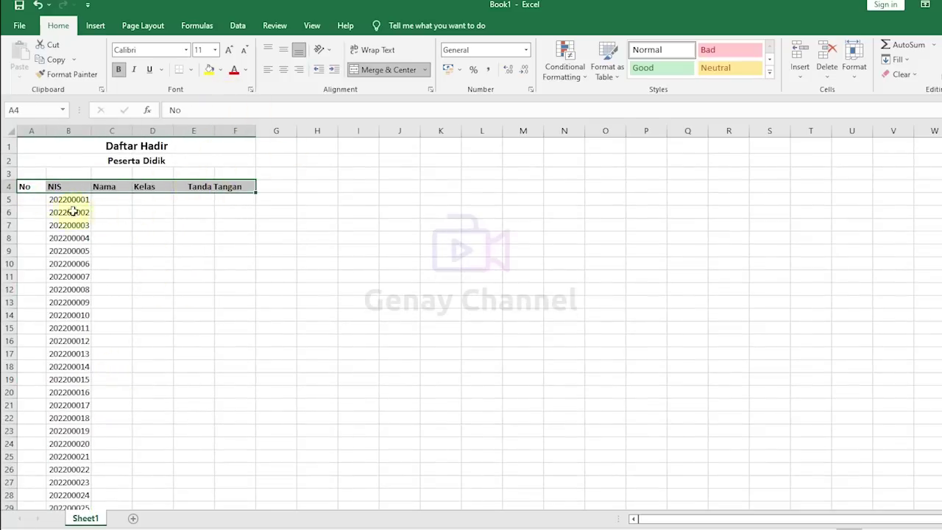
key(ctrl+b)
Make header row 4 taller and center its headers horizontally and vertically
drag(12, 193, 213, 189)
click(200, 243)
click(204, 187)
click(281, 53)
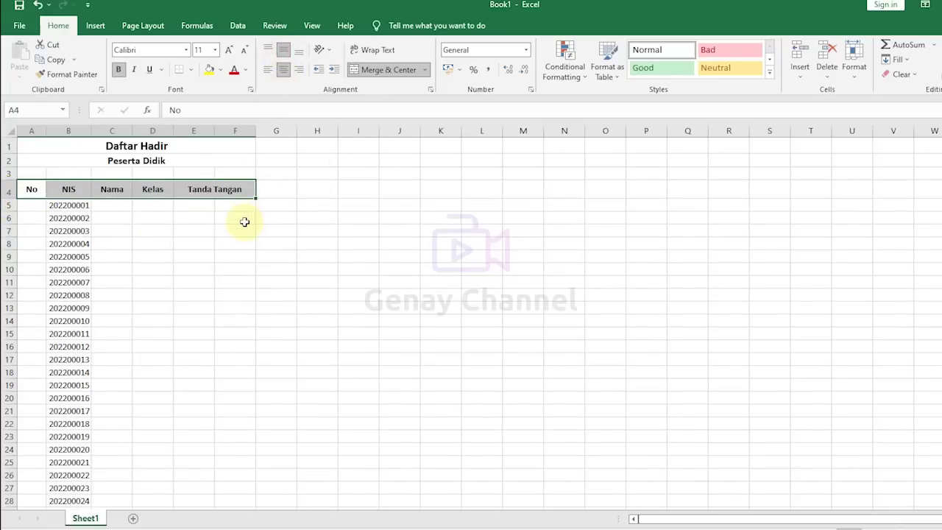
Enter staggered signature numbers under Tanda Tangan: 1 in E5, 2 in F6, 3 in E7 and 4 in F8
click(244, 216)
click(204, 205)
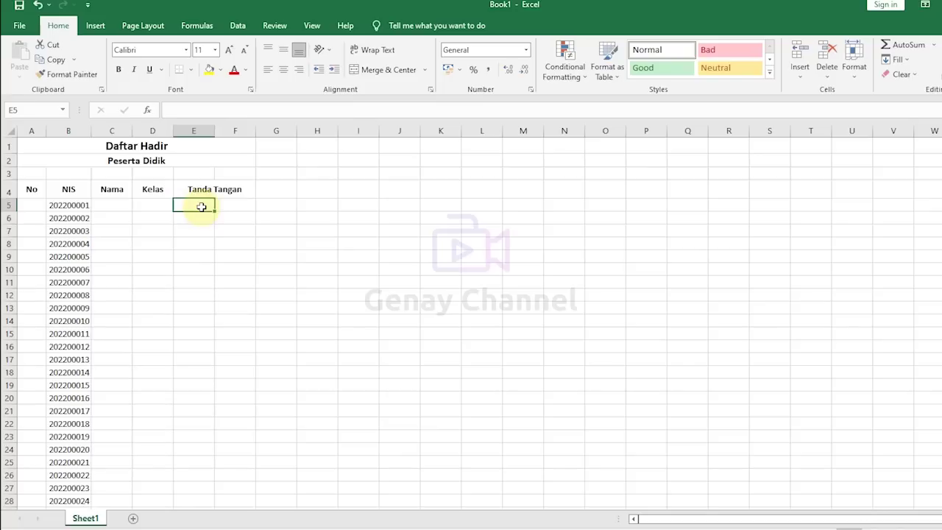
text(1)
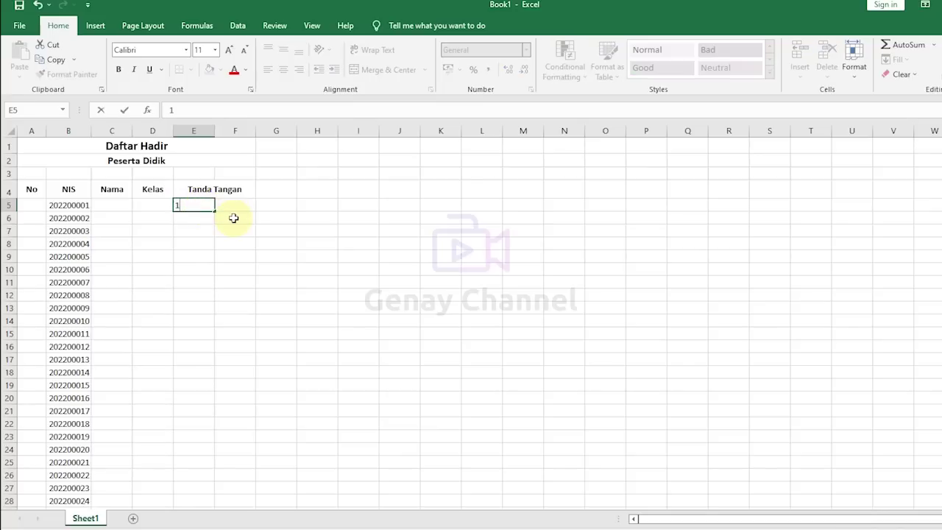
click(235, 221)
text(2)
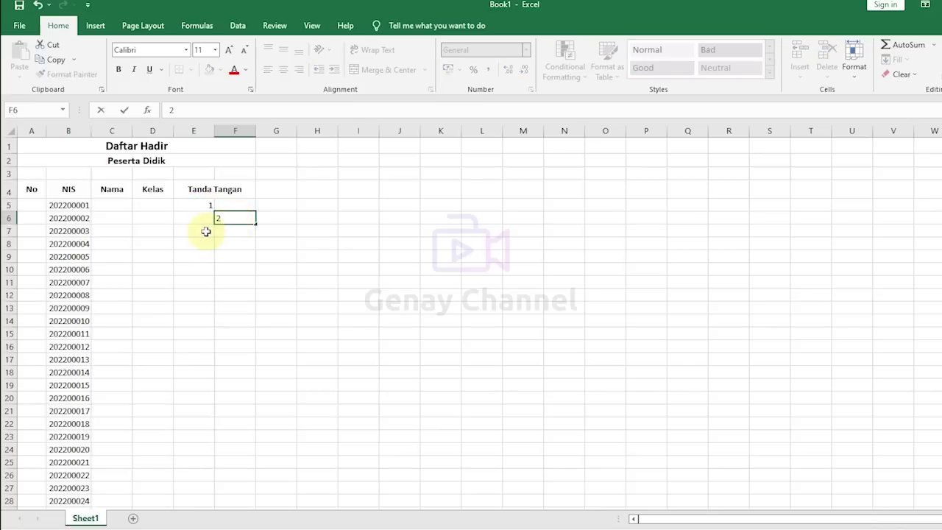
click(206, 231)
text(3)
click(223, 243)
text(4)
key(Return)
Fill the staggered pattern in E5:F8 down alongside the NIS list, and align the numbers left and vertically centered
drag(208, 207, 237, 239)
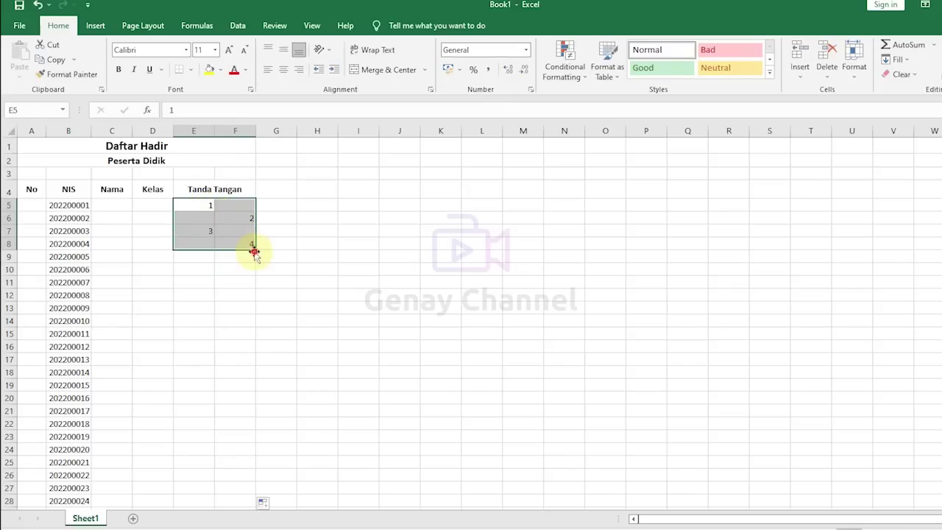
double_click(254, 249)
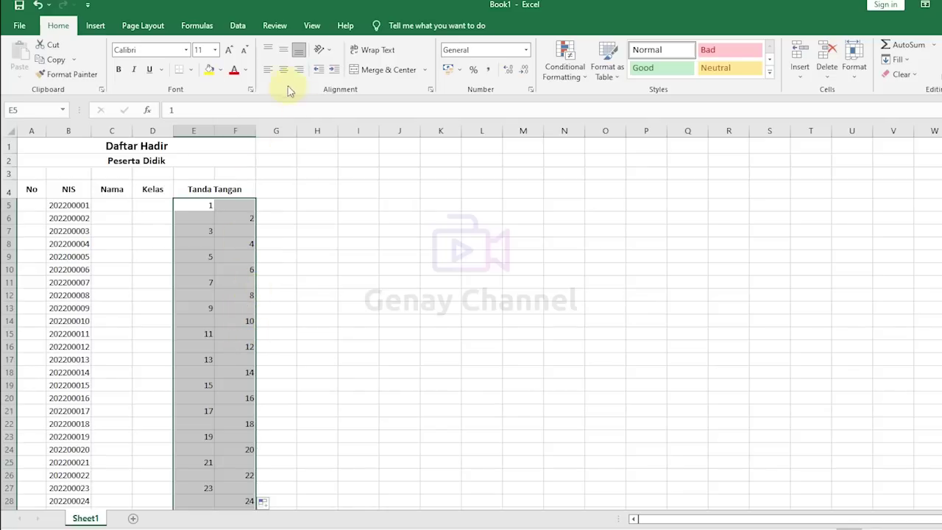
click(268, 69)
click(284, 49)
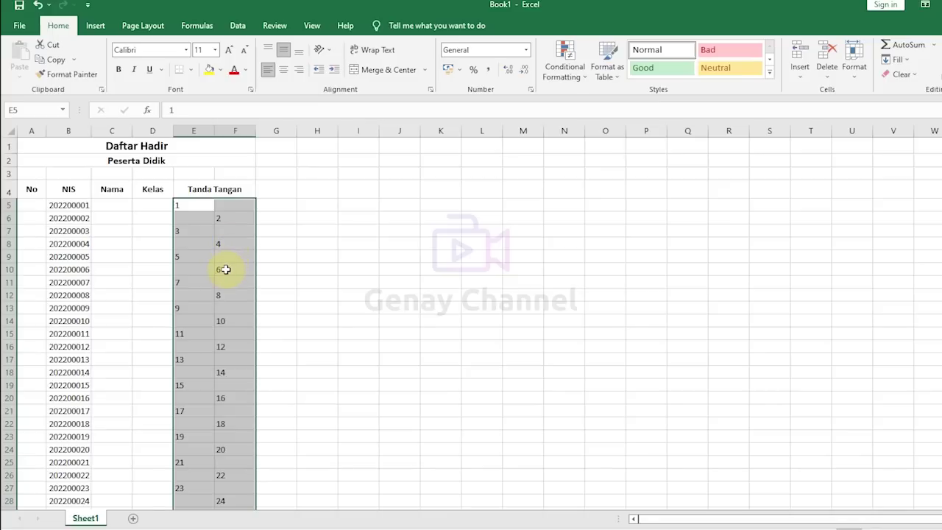
click(159, 217)
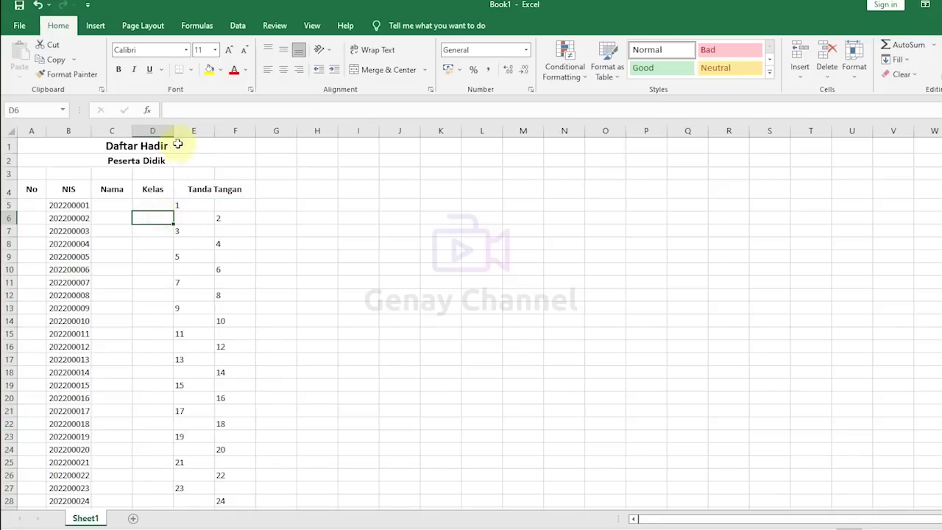
Widen the Nama column (C) and the Kelas column (D)
drag(174, 135, 189, 136)
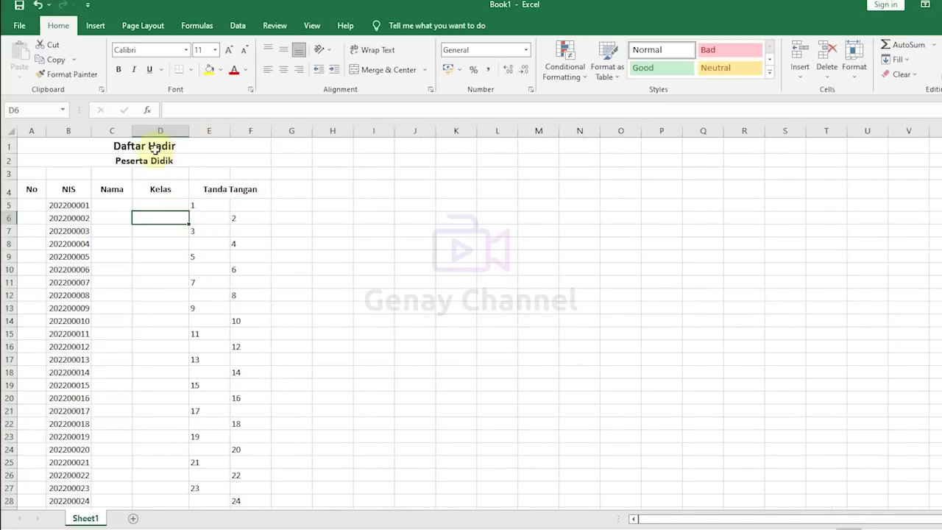
drag(132, 133, 156, 133)
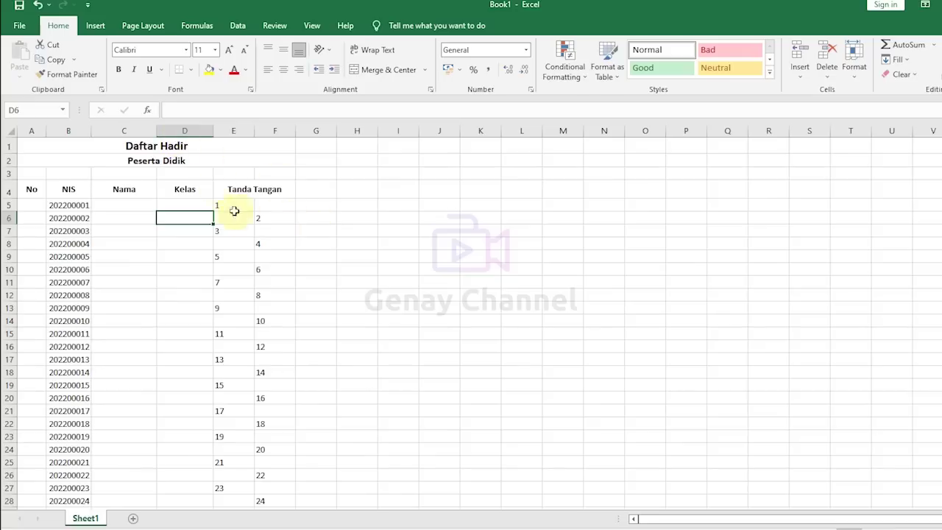
drag(214, 139, 228, 137)
click(126, 262)
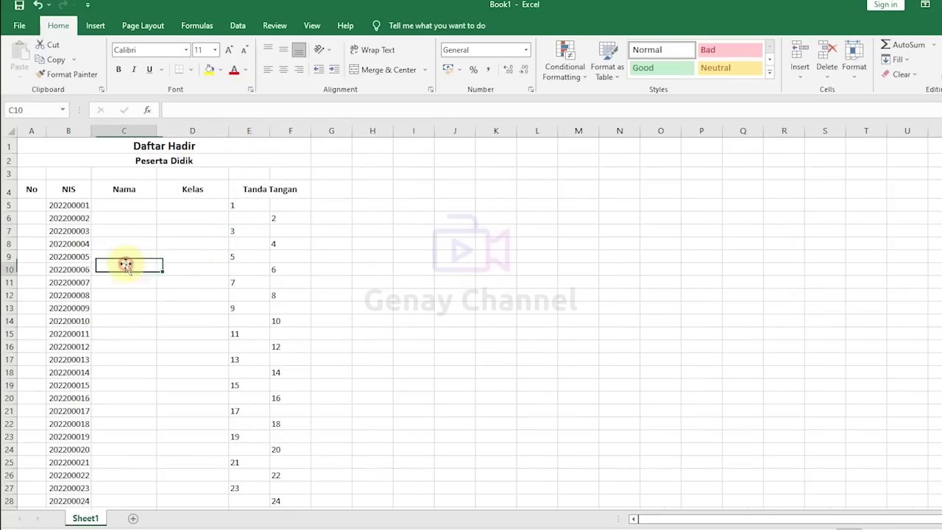
click(66, 206)
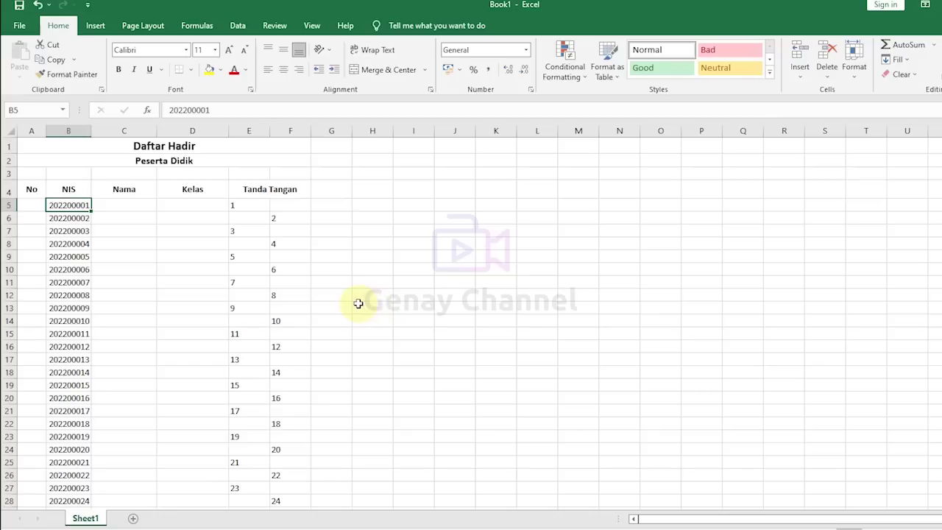
click(386, 278)
click(189, 398)
click(131, 462)
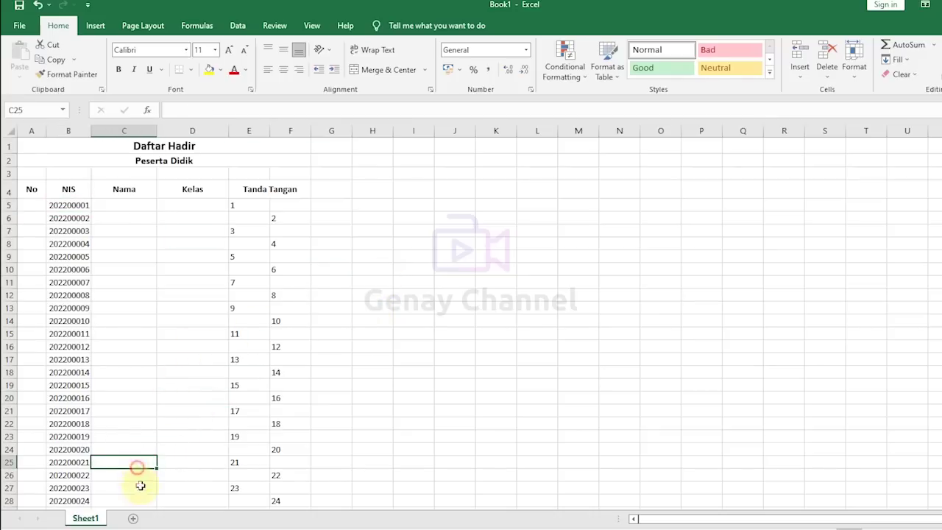
Add a new worksheet after Sheet1 and rename it DB
click(135, 519)
right_click(126, 518)
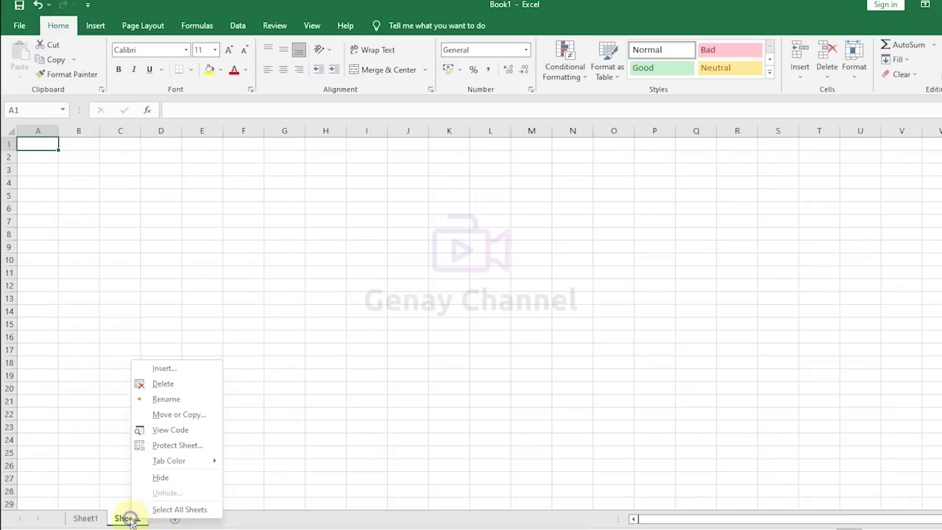
click(166, 399)
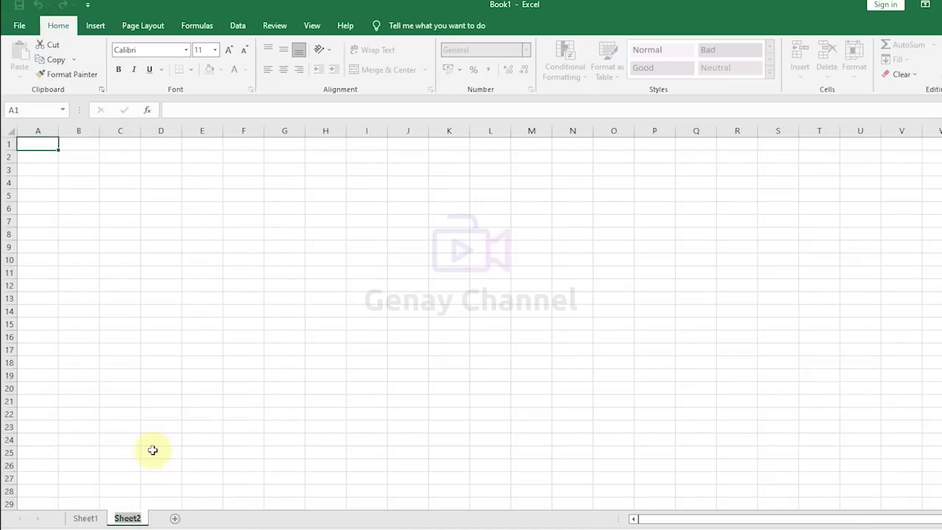
text(DB)
key(Return)
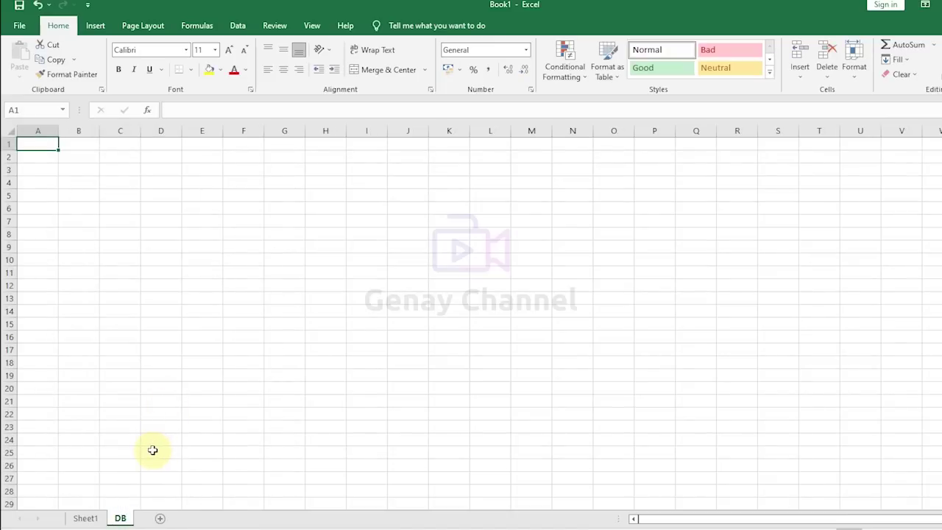
Enter the headers No, Nama, Tempat lahir, Tanggal Lahir and Kelas in cells A1 to E1 of the DB sheet
click(169, 287)
click(48, 150)
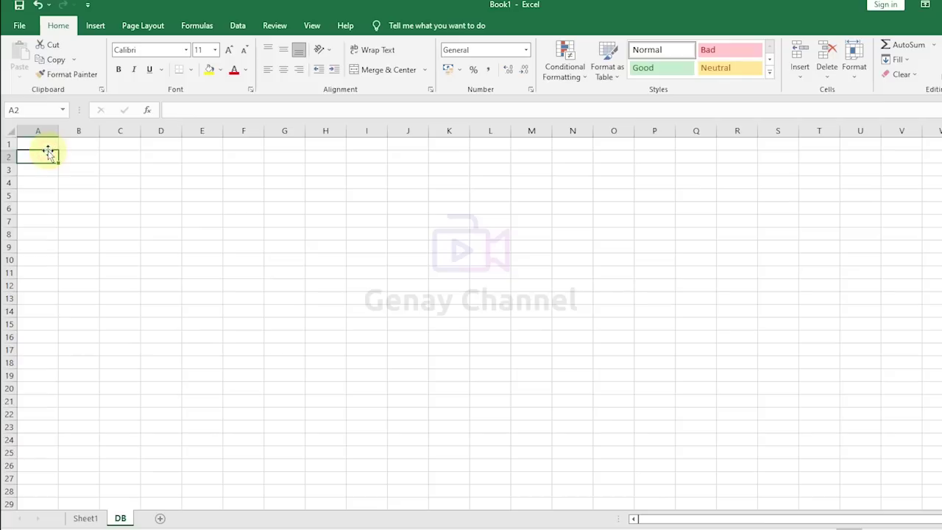
click(40, 145)
text(No)
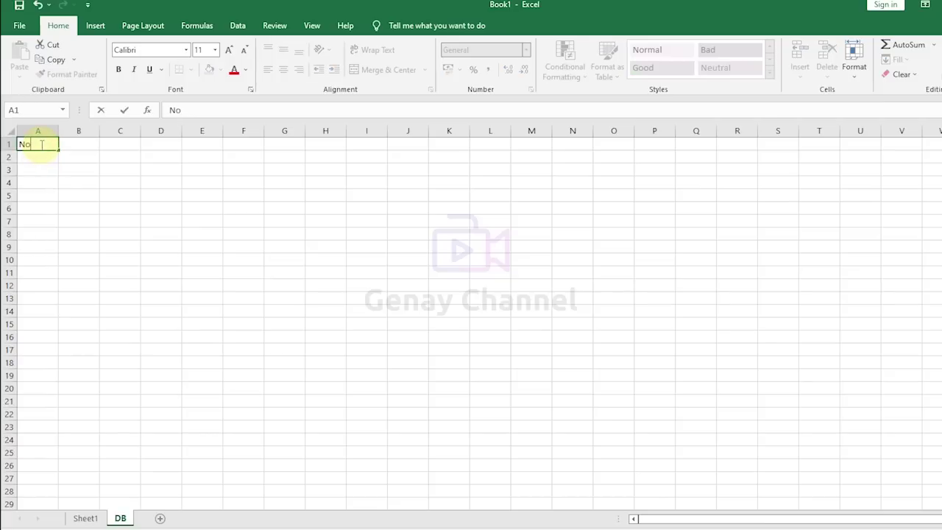
key(Tab)
text(Nama)
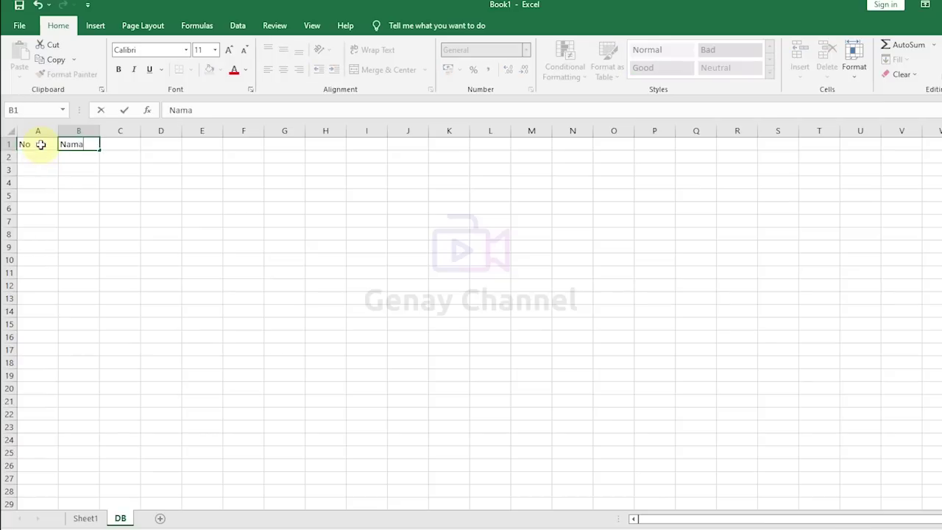
key(Tab)
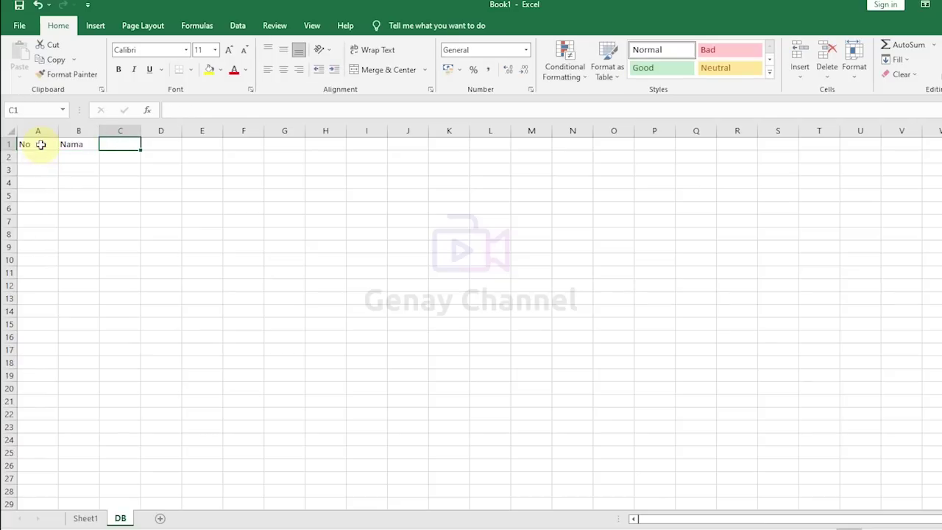
text(Tempat lahir)
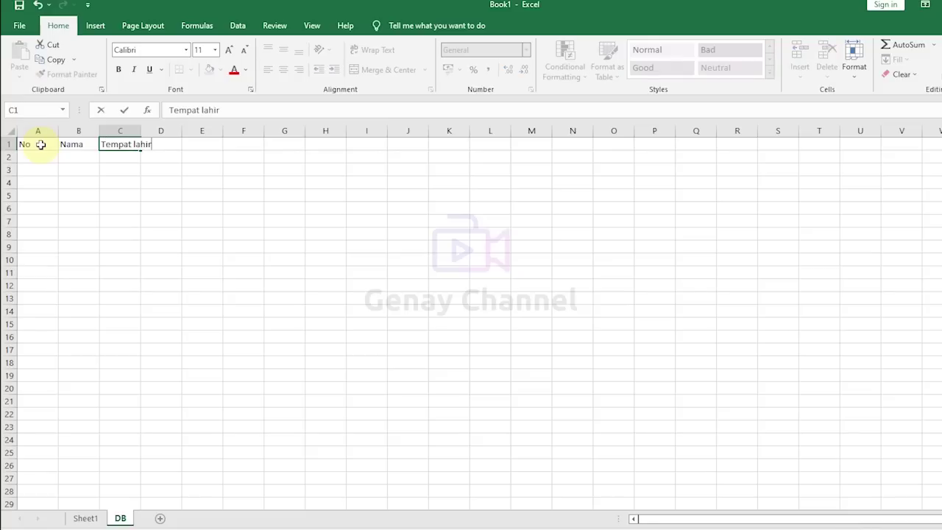
key(Tab)
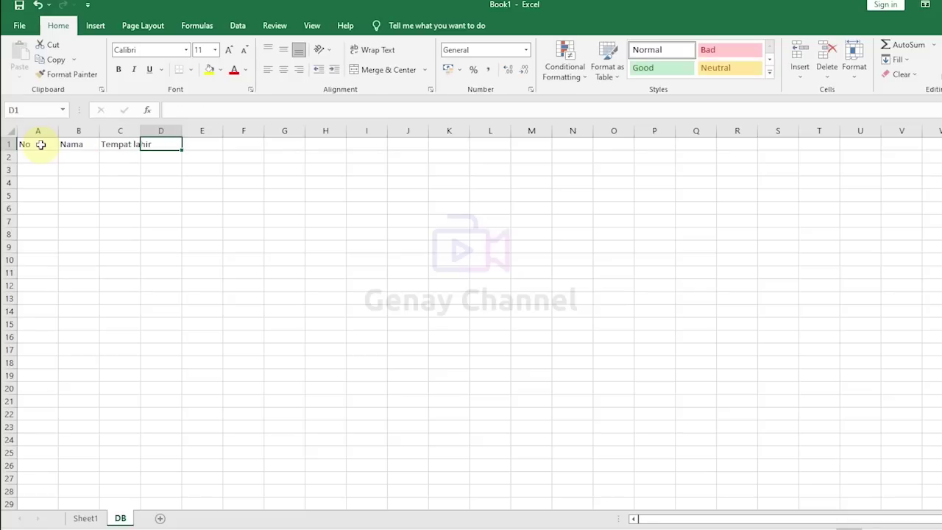
text(Tanggal Lah)
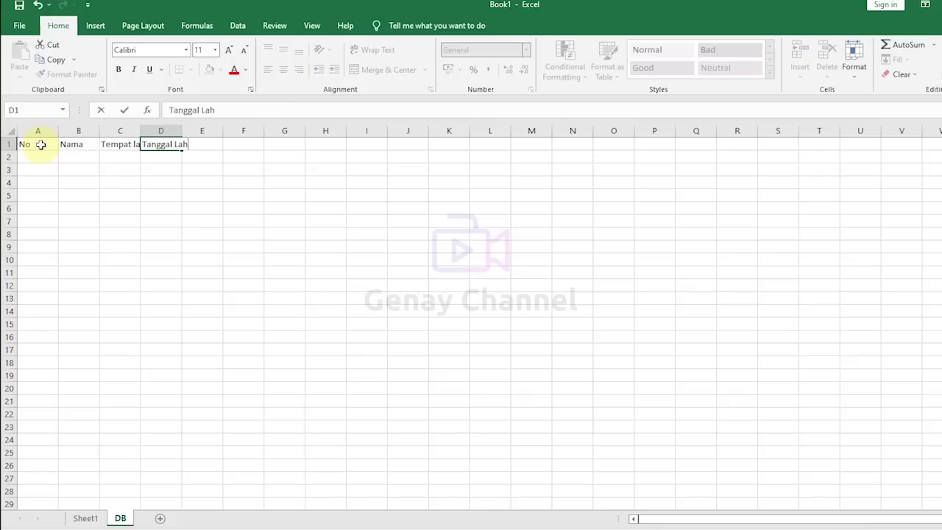
key(Return)
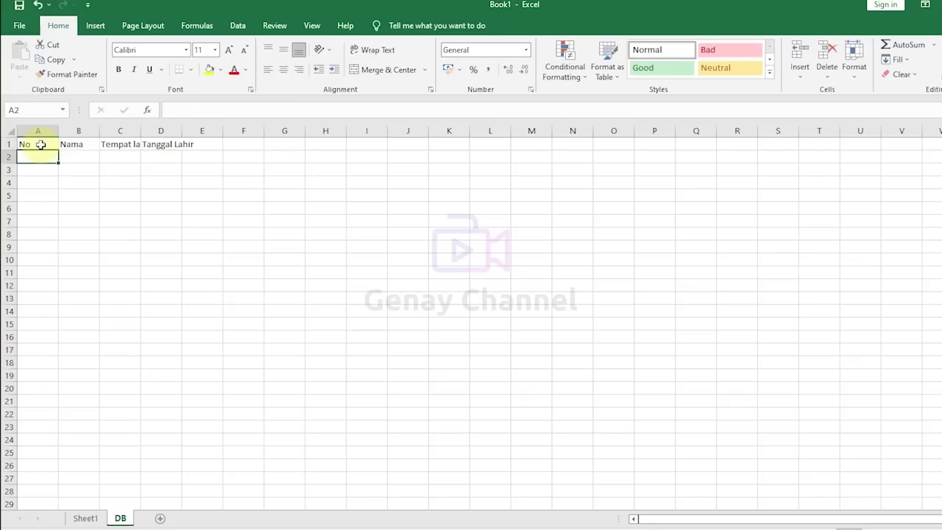
click(215, 145)
text(Kelas)
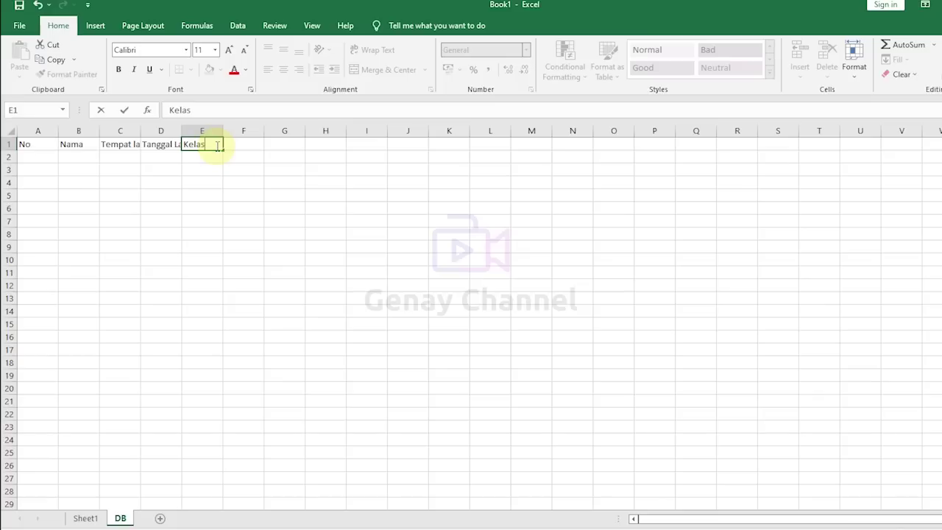
Finish the Kelas header and enter Peserta 1 as the first name in cell B2 of the DB sheet
key(Return)
click(214, 167)
click(168, 181)
click(42, 157)
click(79, 156)
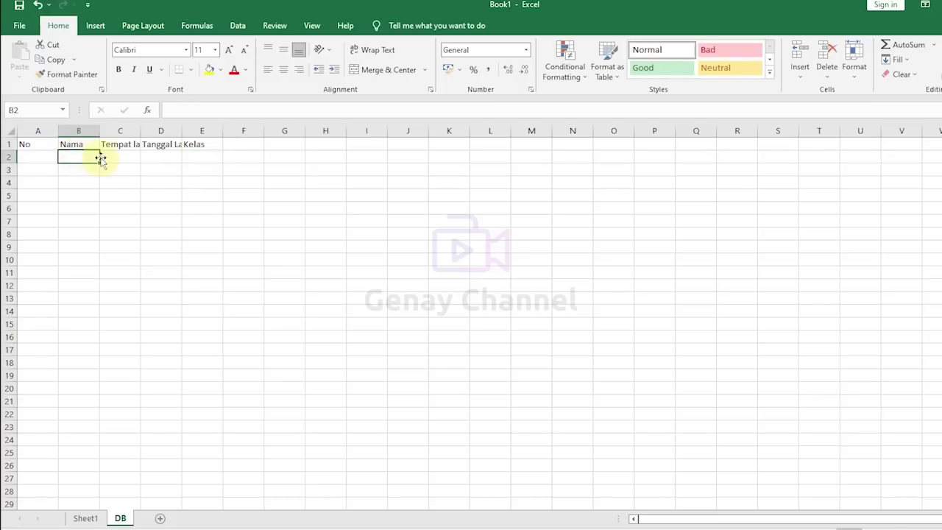
click(114, 157)
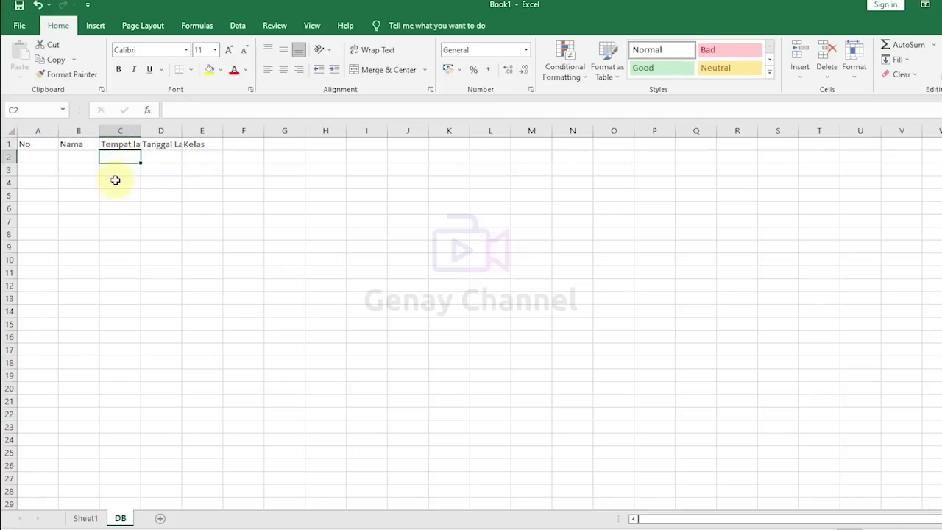
click(116, 180)
click(81, 157)
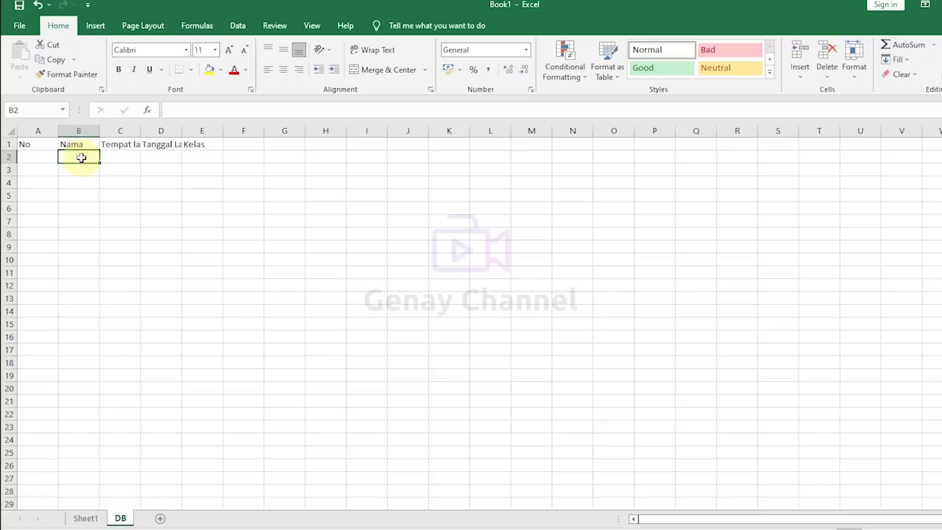
text(Peser)
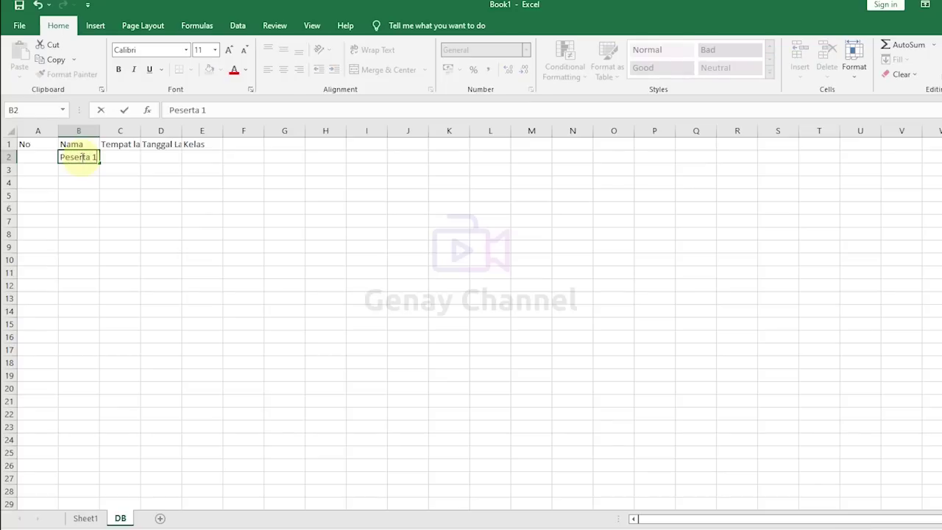
text(ta 1)
key(Return)
Fill the numbered Peserta series from B2 down to Peserta 160 in row 161
click(81, 157)
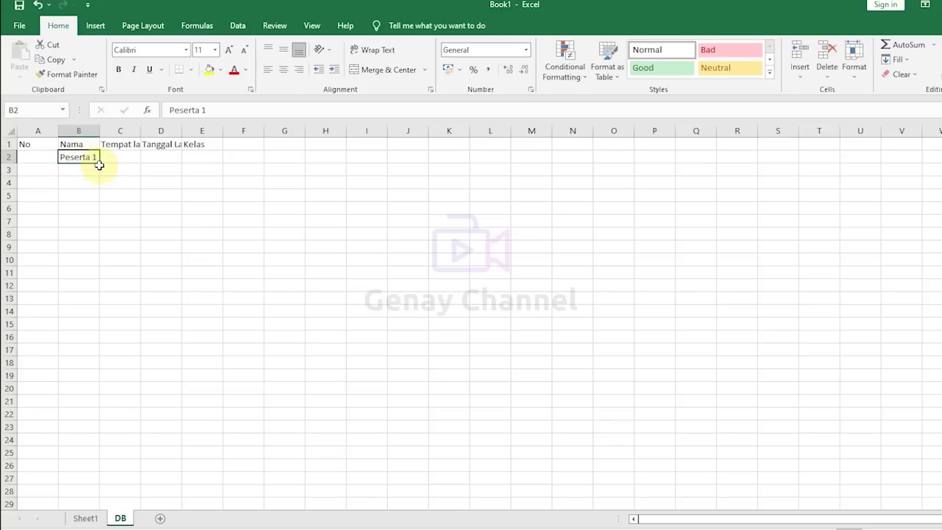
drag(96, 162, 96, 194)
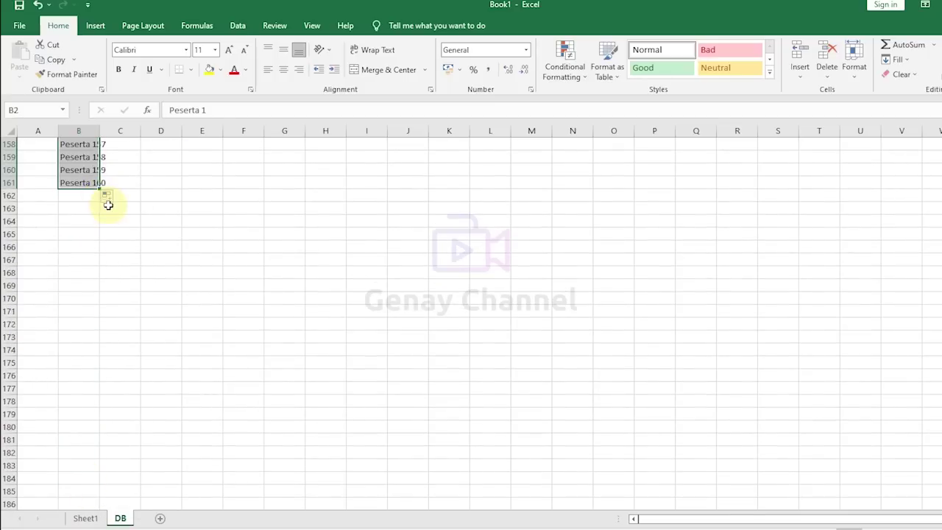
scroll(152, 194, up, 8)
scroll(152, 193, up, 20)
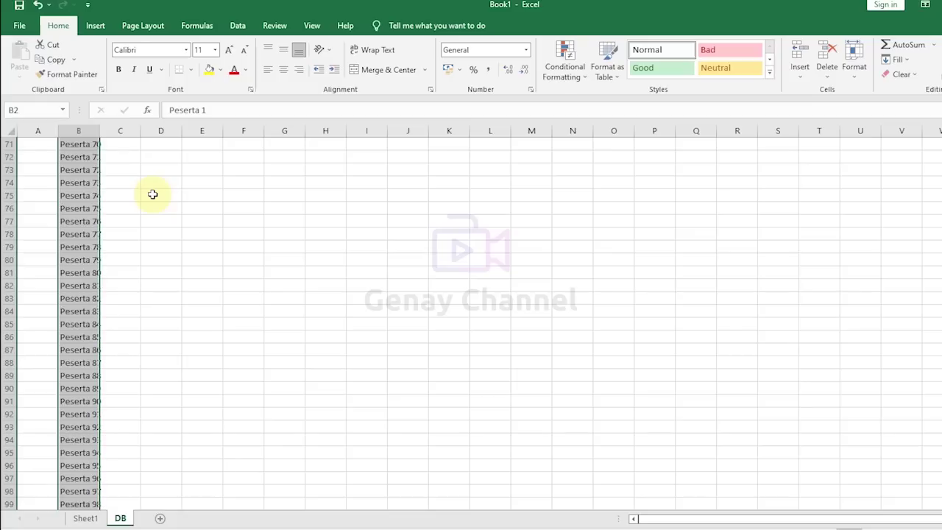
Widen the Tempat lahir column, enter Tangerang in C2 and fill it down alongside the names
click(131, 194)
drag(140, 130, 179, 127)
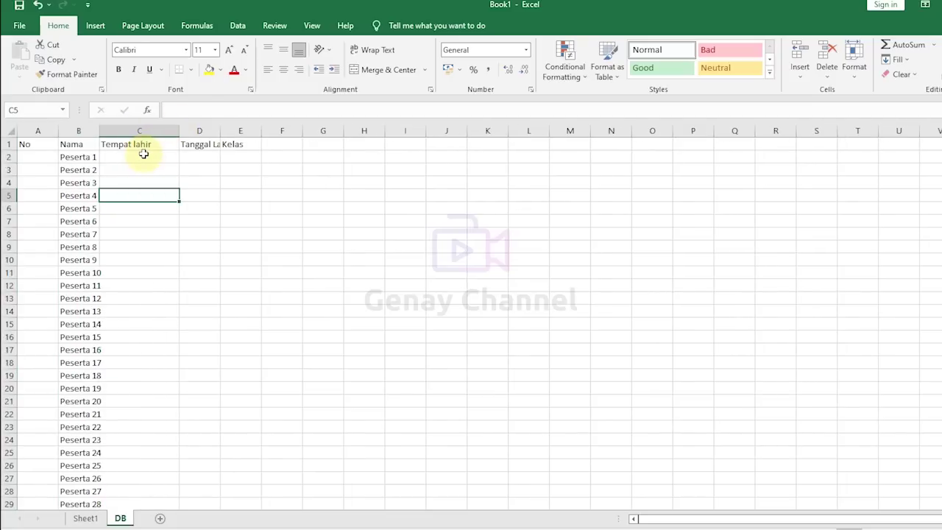
click(143, 155)
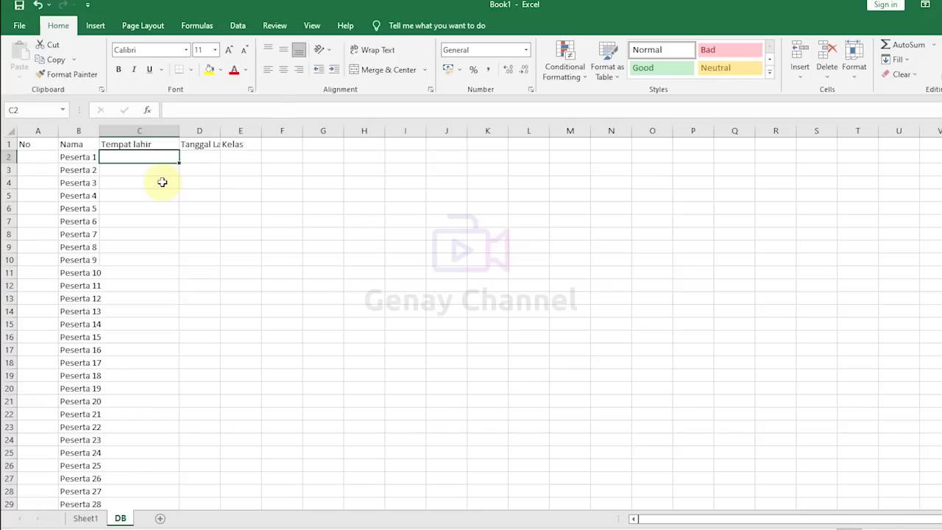
text(Tangera)
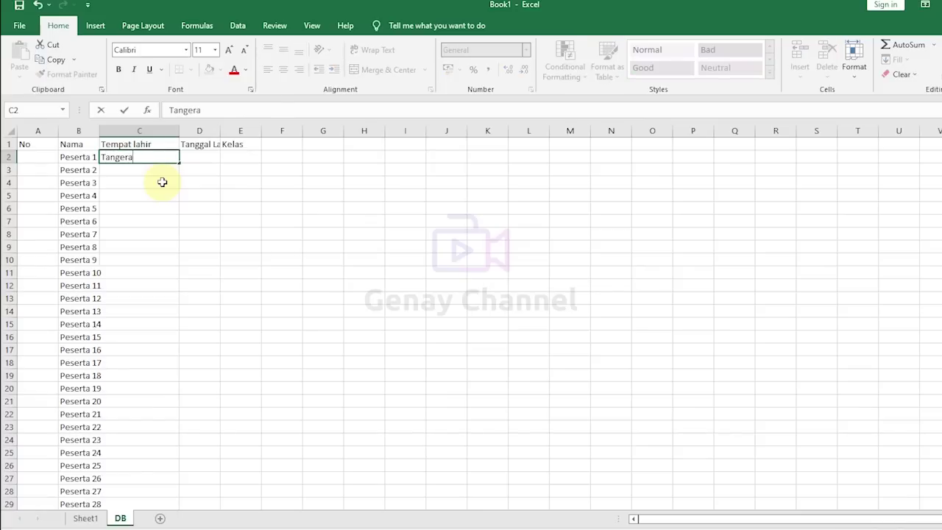
text(ng)
key(Return)
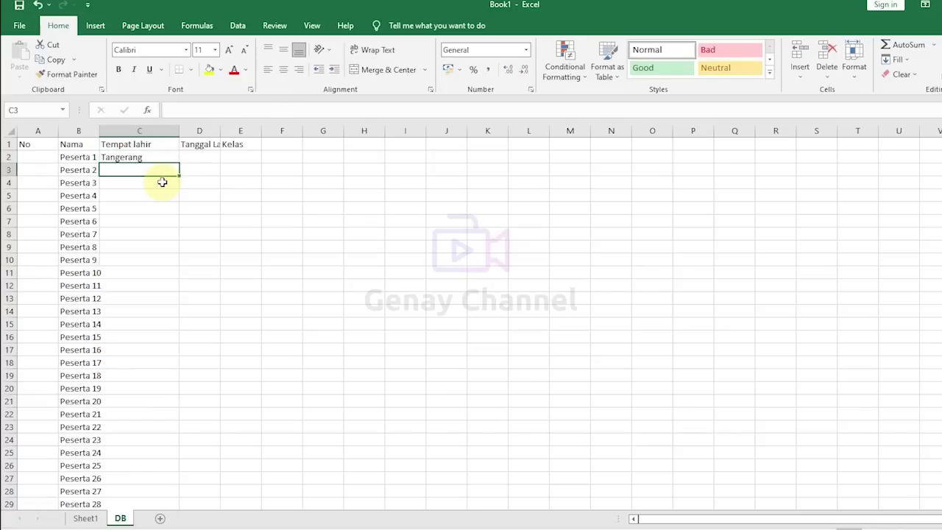
click(159, 155)
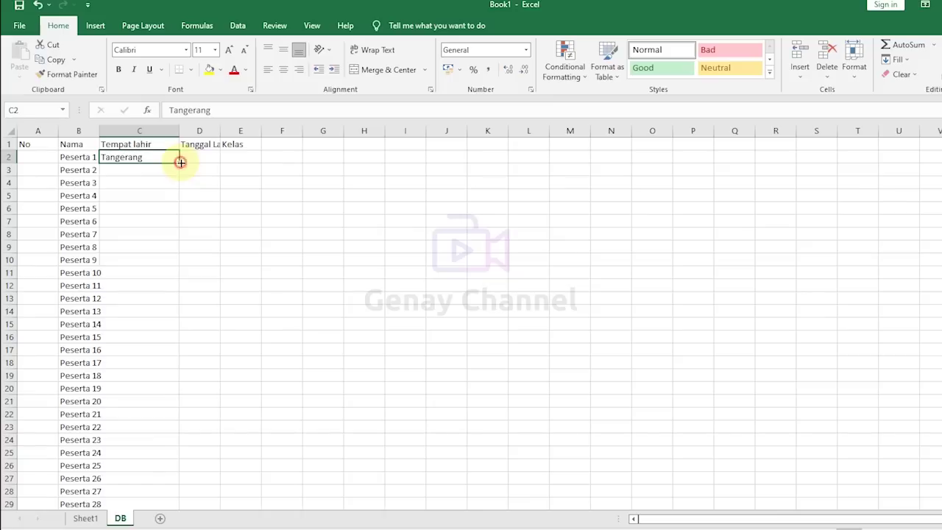
double_click(180, 162)
Autofit the Tanggal Lahir column, enter the first participant's birth date in D2 and fill consecutive dates down the list
double_click(220, 131)
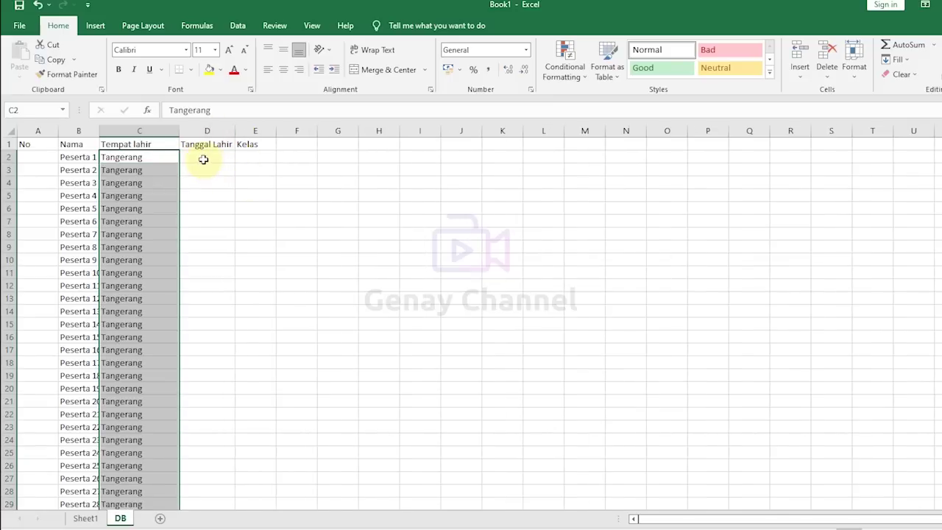
click(204, 160)
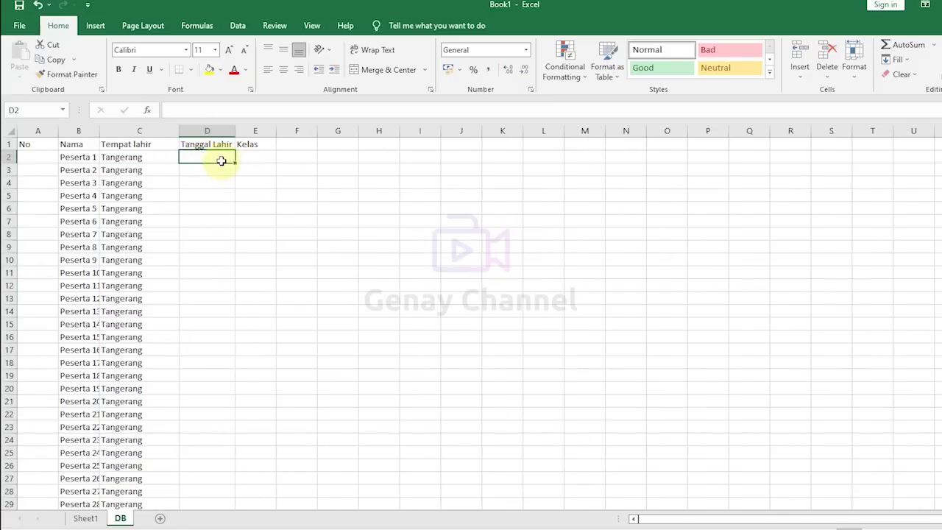
text(01/02/20)
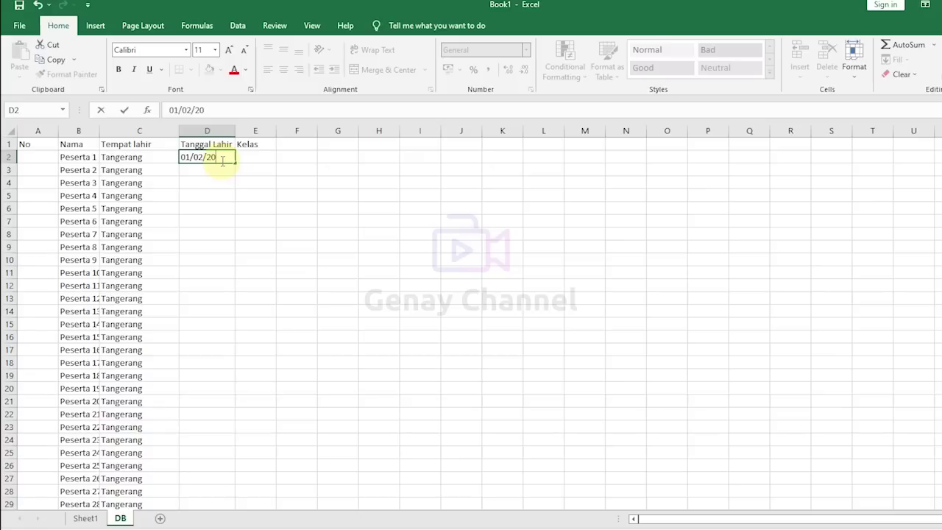
text(02)
key(Return)
click(220, 157)
double_click(234, 159)
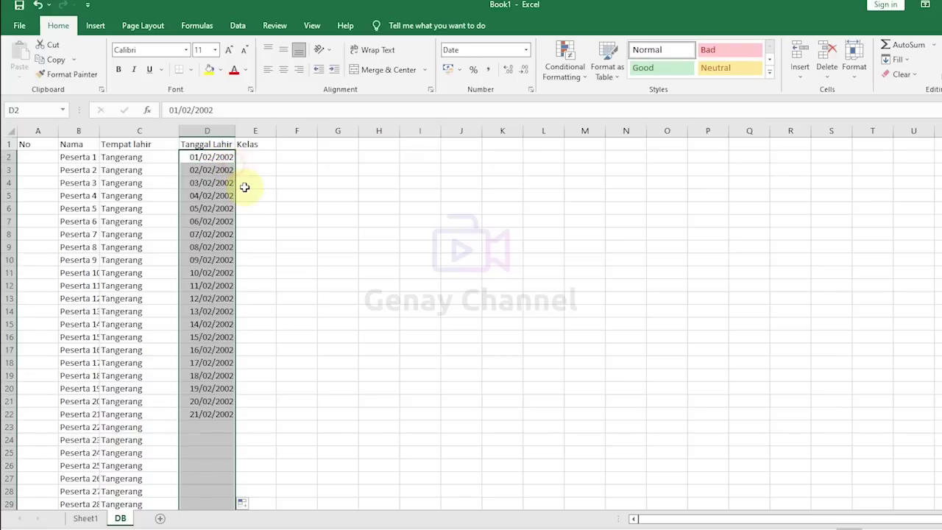
scroll(223, 426, down, 1)
scroll(223, 426, down, 4)
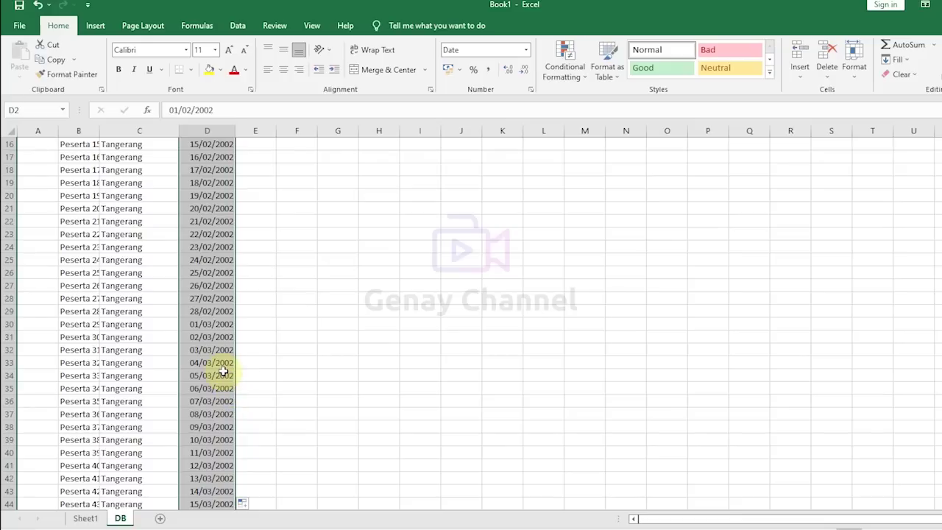
scroll(224, 371, up, 5)
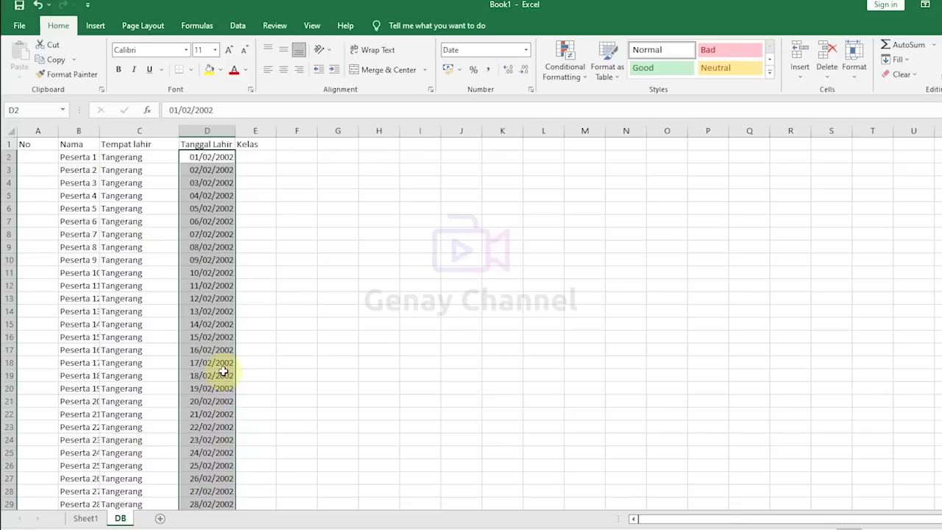
scroll(231, 284, down, 3)
scroll(246, 277, up, 3)
Enter the class 10 OTKP 1 in E2 and fill it down to E24 as identical copies
click(258, 156)
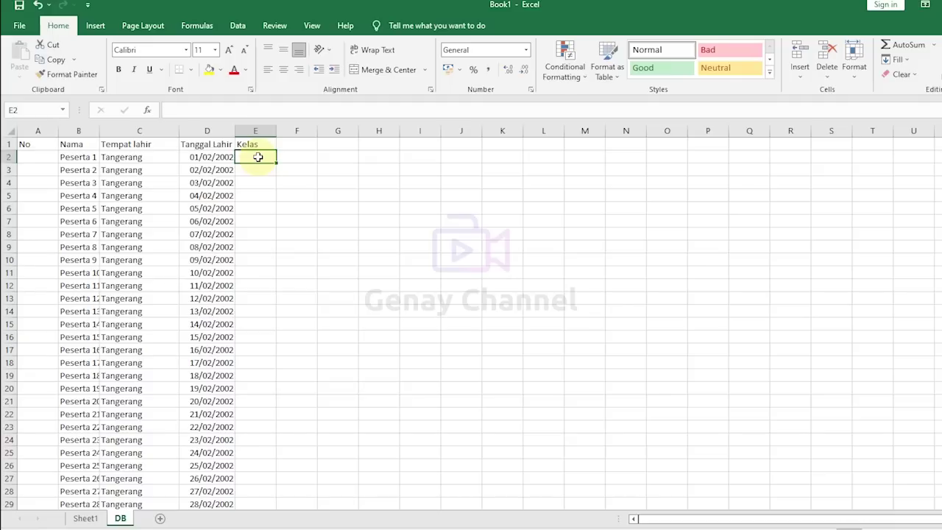
text(10 OTKP 1)
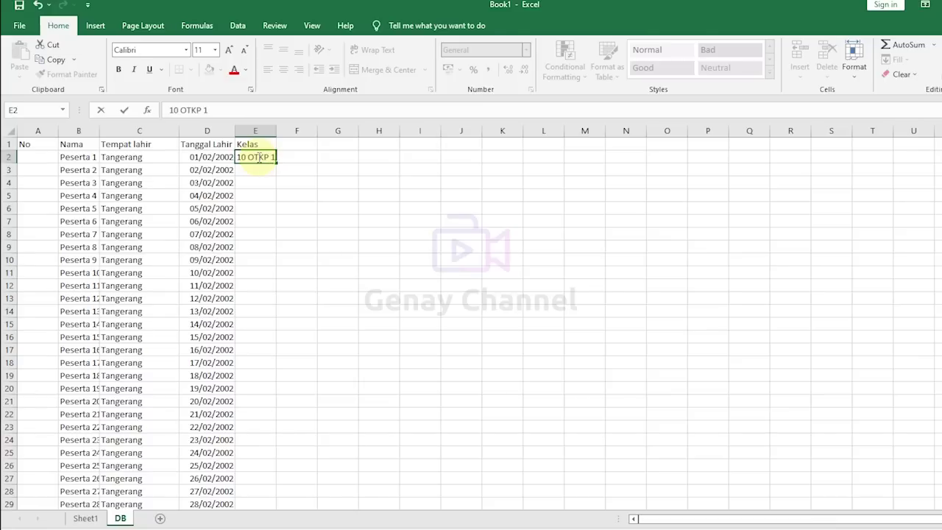
key(Return)
click(256, 157)
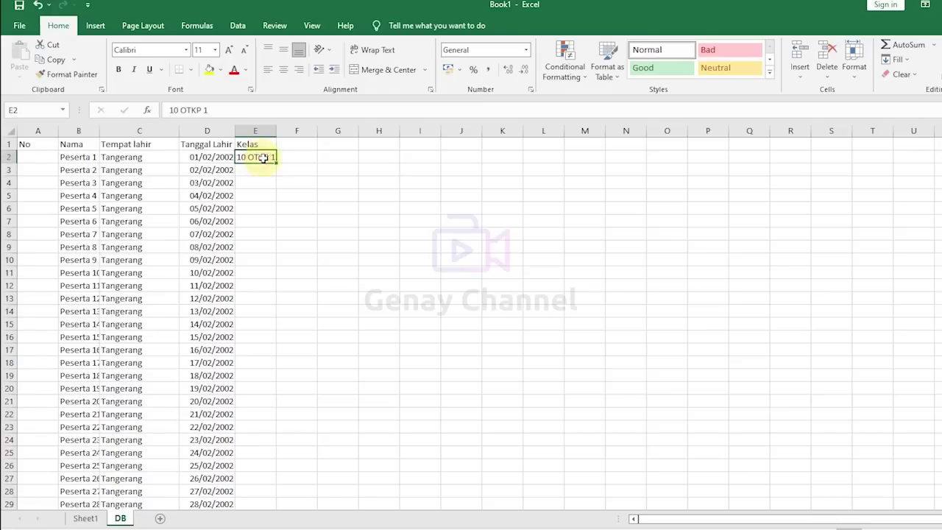
drag(276, 161, 259, 445)
click(288, 453)
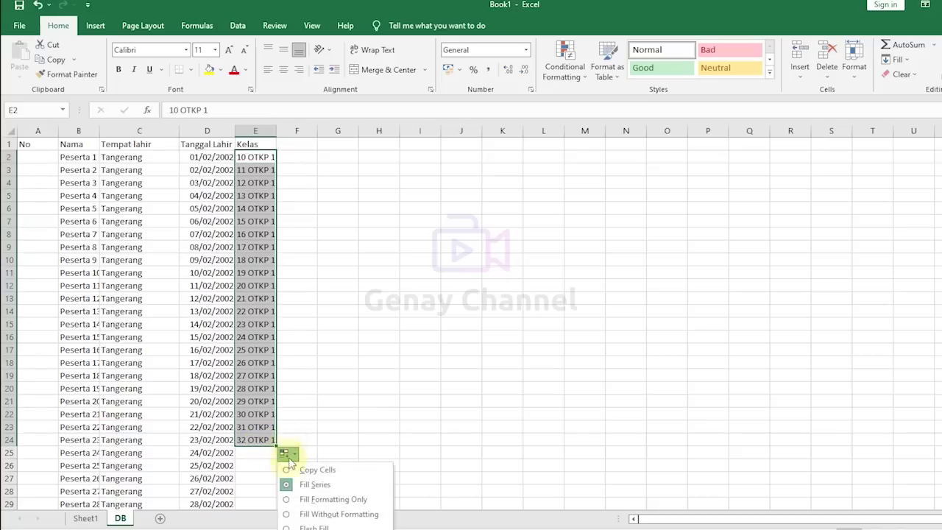
click(309, 469)
Enter the class 10 AKL 1 in E25 and fill it down to E45 as identical copies
scroll(301, 426, down, 2)
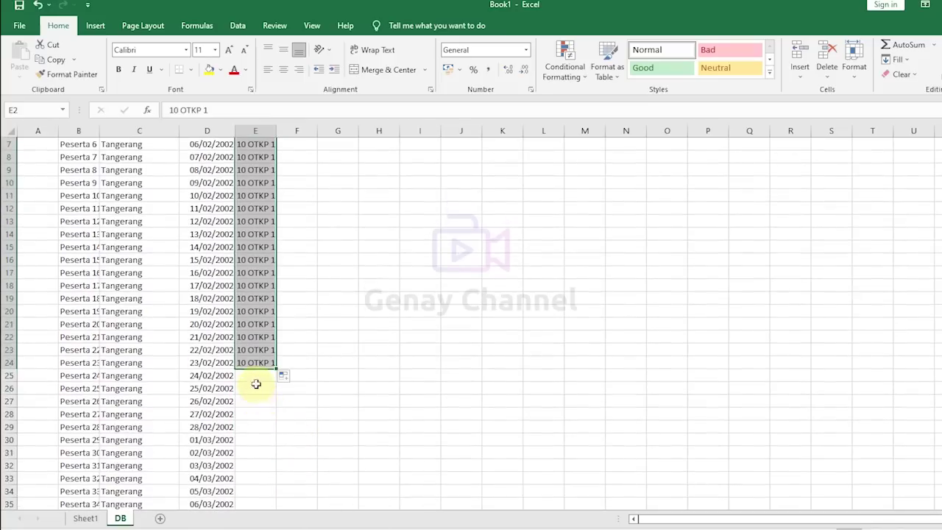
click(255, 376)
text(10 AKL)
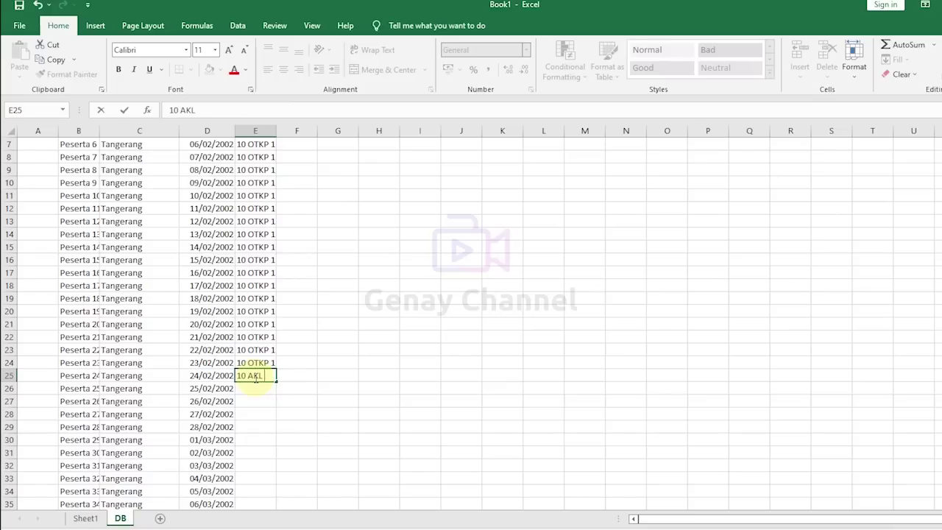
text( 1)
key(ctrl+Return)
drag(275, 381, 270, 161)
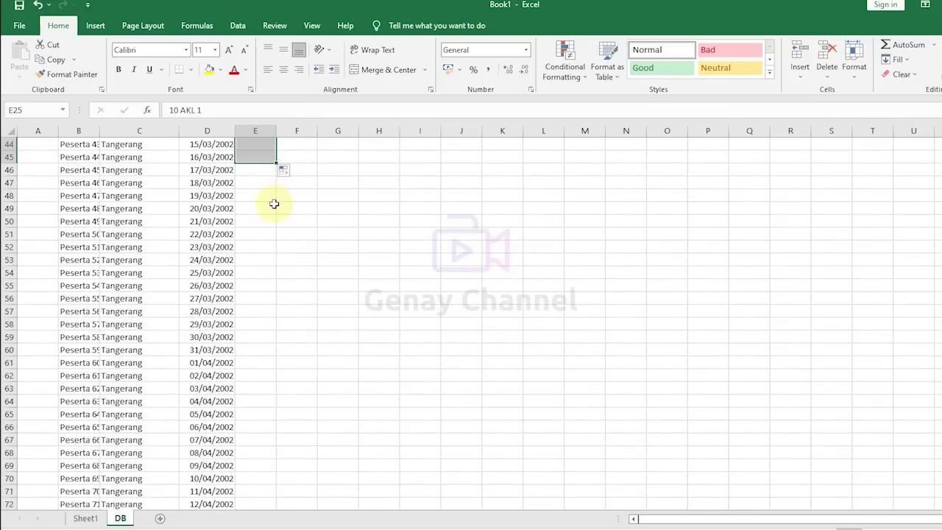
click(285, 172)
click(295, 185)
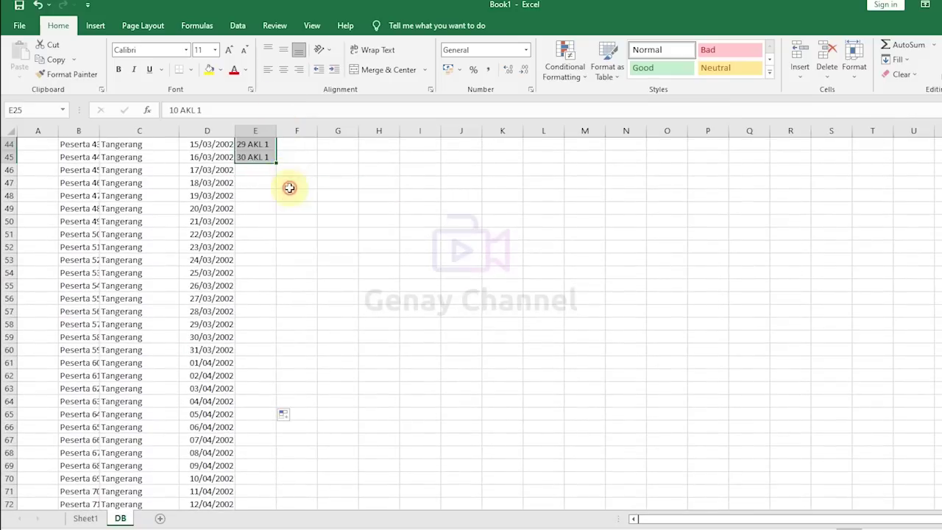
Enter the class 10 PH 1 in E46 and fill it down the Kelas column to row 101
click(248, 417)
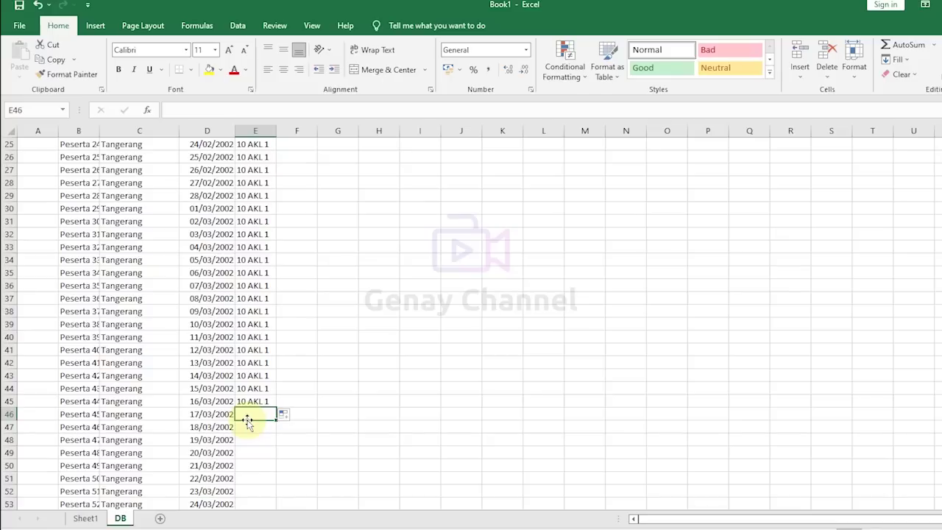
text(10 PH 1)
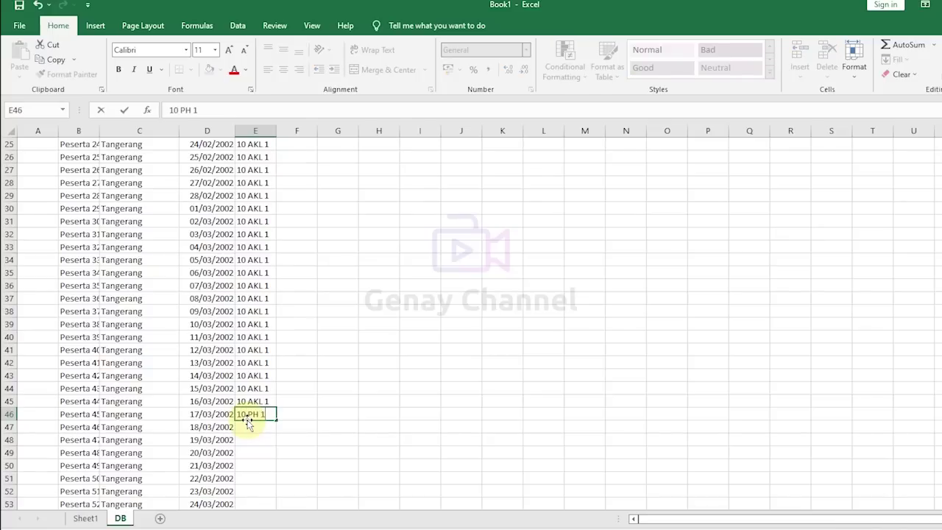
key(Return)
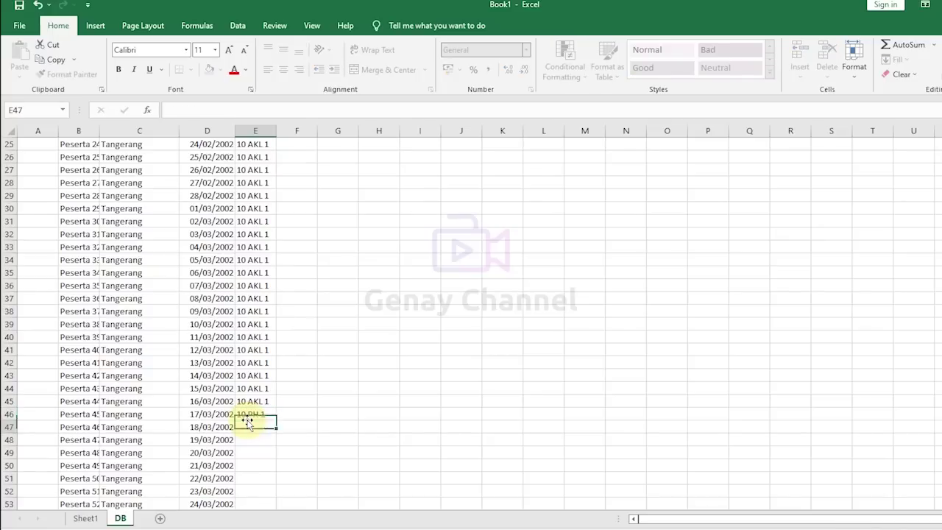
click(252, 417)
drag(276, 422, 272, 266)
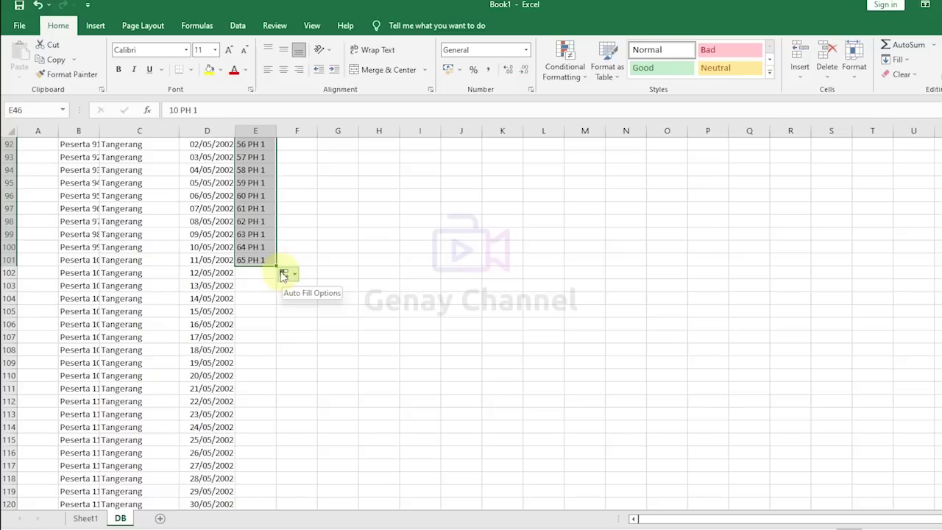
Shorten the filled PH 1 range in the Kelas column so that it ends at row 76
drag(277, 265, 273, 192)
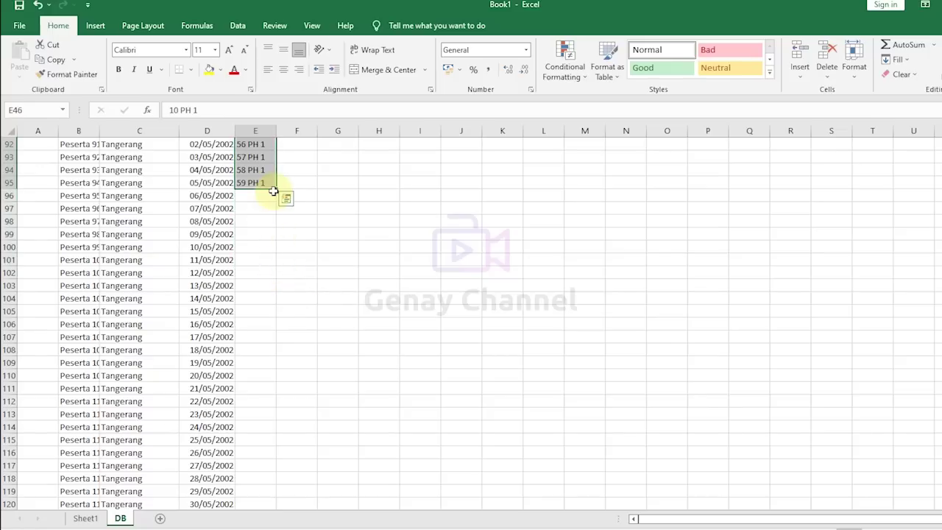
drag(276, 193, 277, 145)
scroll(337, 221, up, 4)
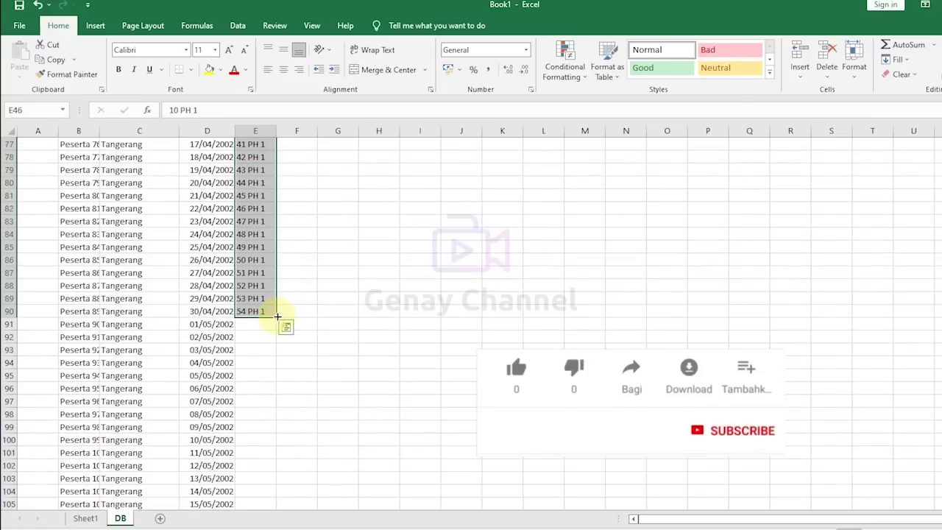
drag(276, 312, 274, 151)
scroll(305, 243, up, 5)
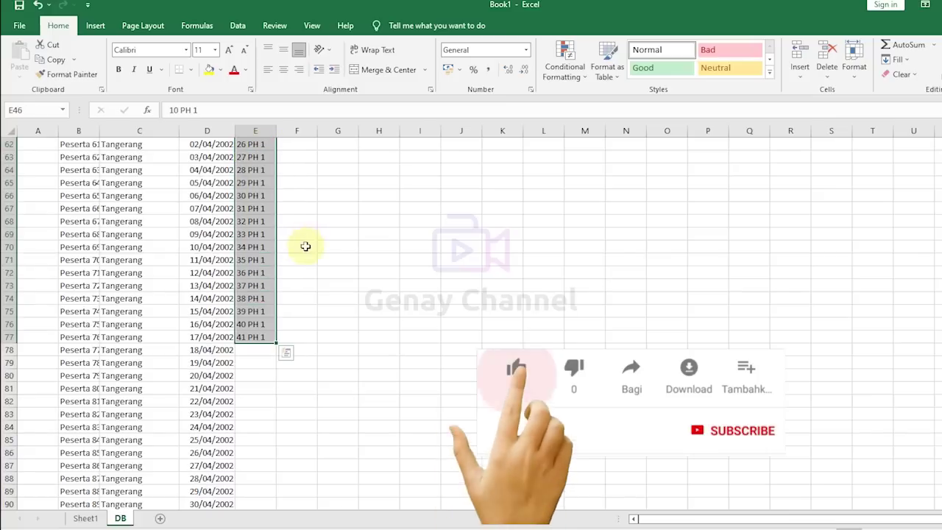
drag(278, 343, 273, 330)
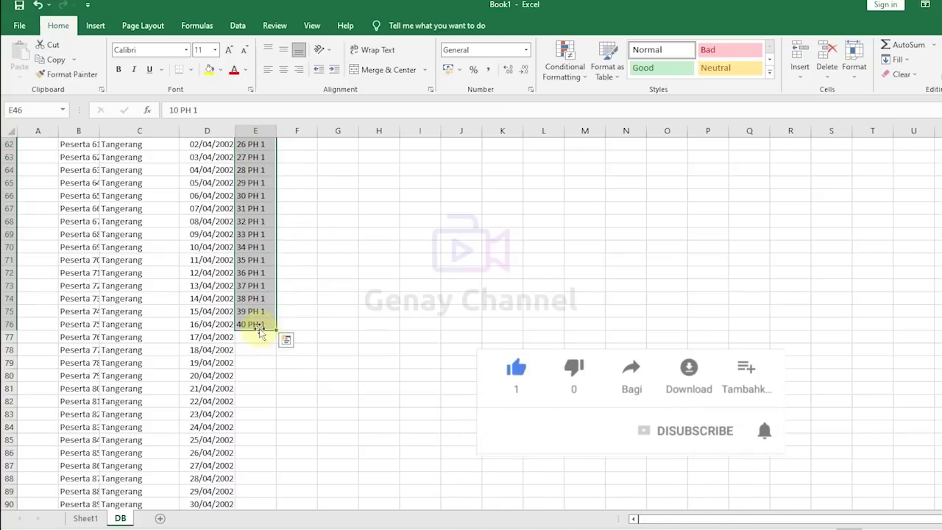
scroll(264, 316, up, 6)
scroll(264, 316, up, 3)
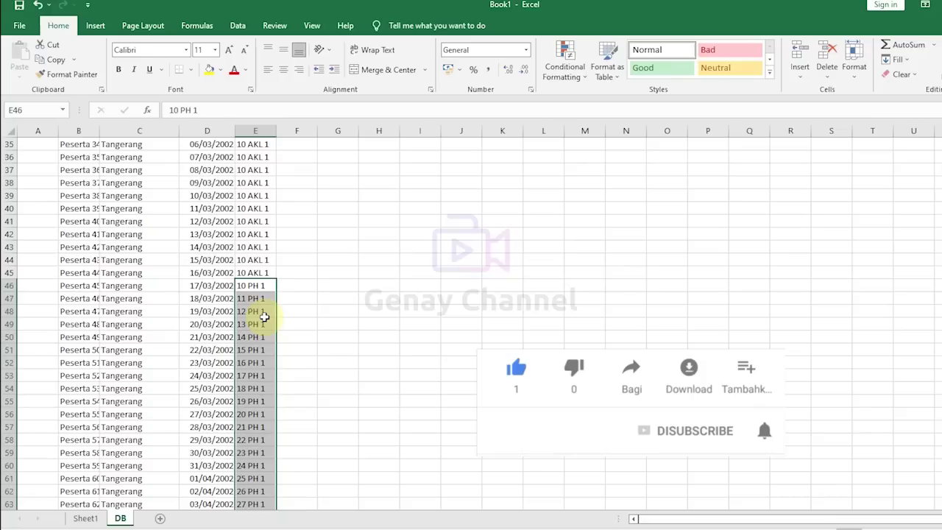
Fill 10 PH 1 from E46 down to E76 as identical copies instead of an increasing series
click(264, 286)
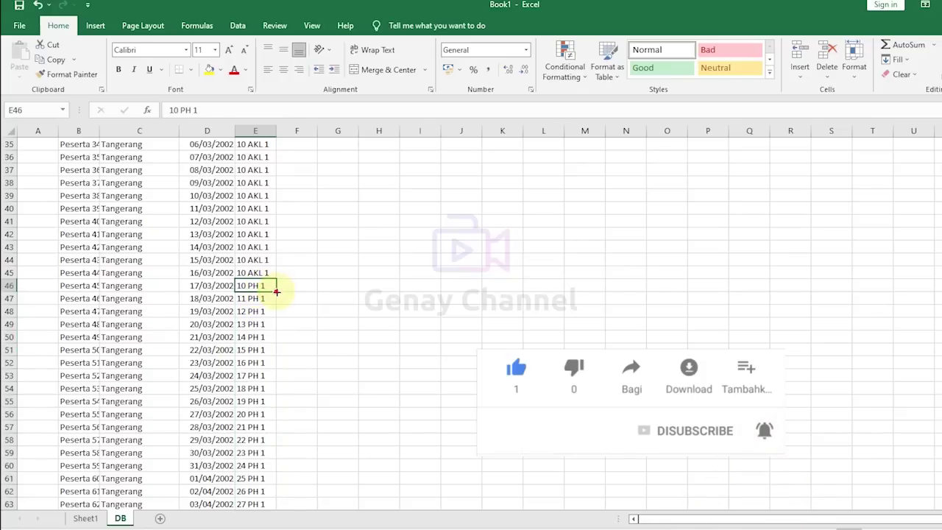
drag(277, 292, 274, 503)
click(285, 501)
click(308, 426)
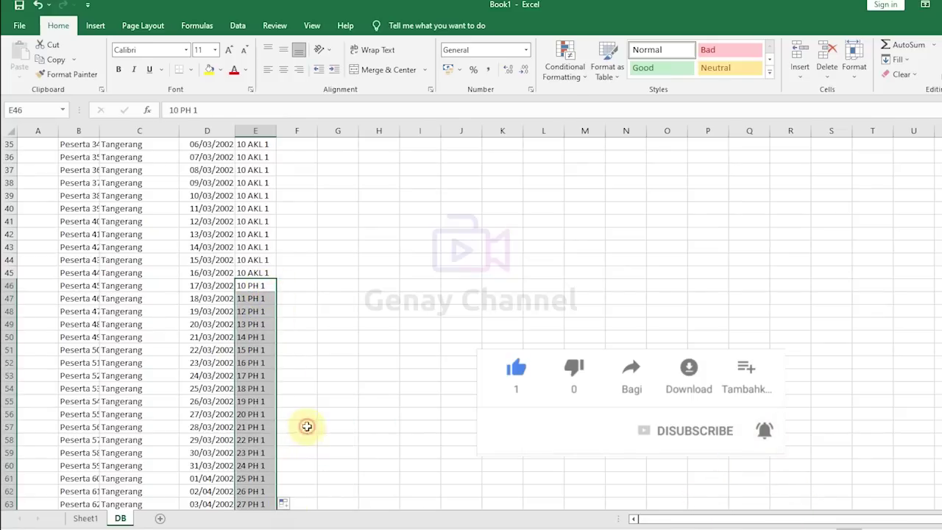
Enter the class 11 OTKP 2 in E77, directly below the last 10 PH 1 row
scroll(298, 423, down, 7)
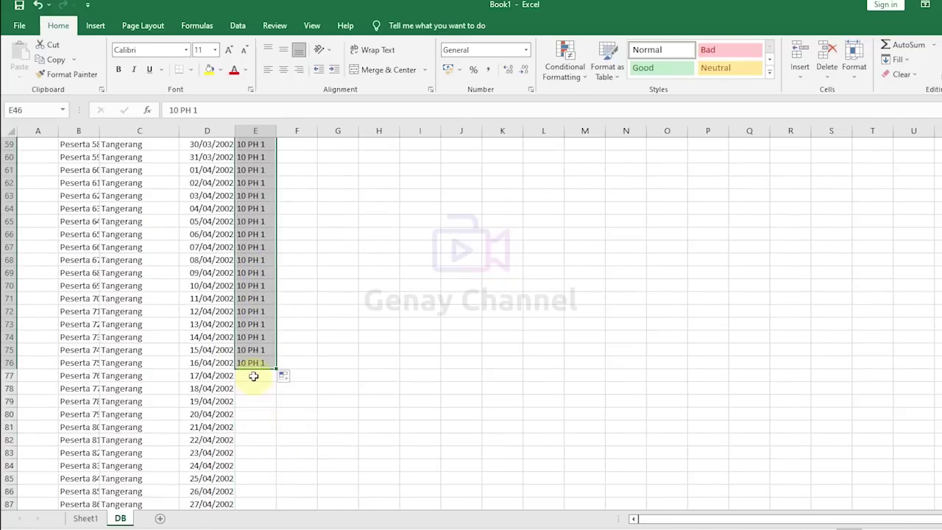
click(253, 376)
text(11)
key(Return)
click(253, 376)
double_click(254, 376)
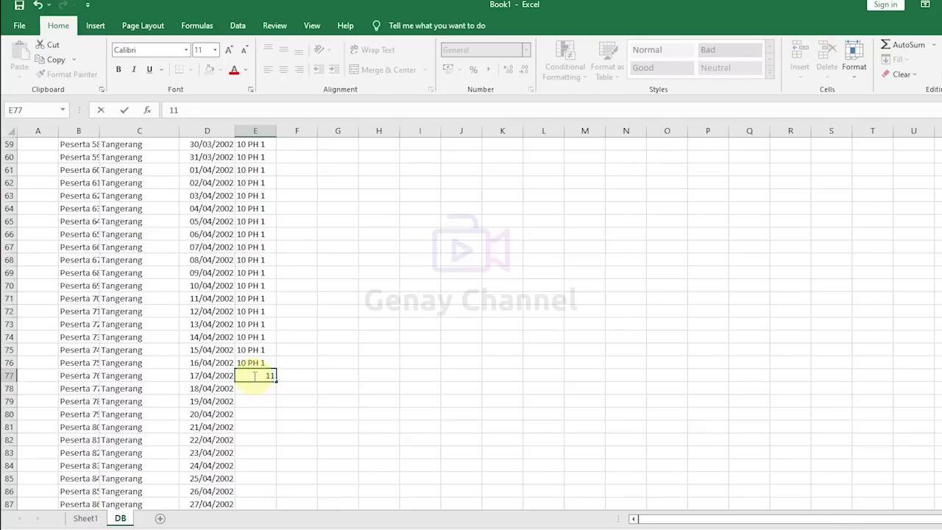
text(OTKP 2)
key(Return)
Fill 11 OTKP 2 from E77 down the rest of the Kelas column as identical copies
click(253, 376)
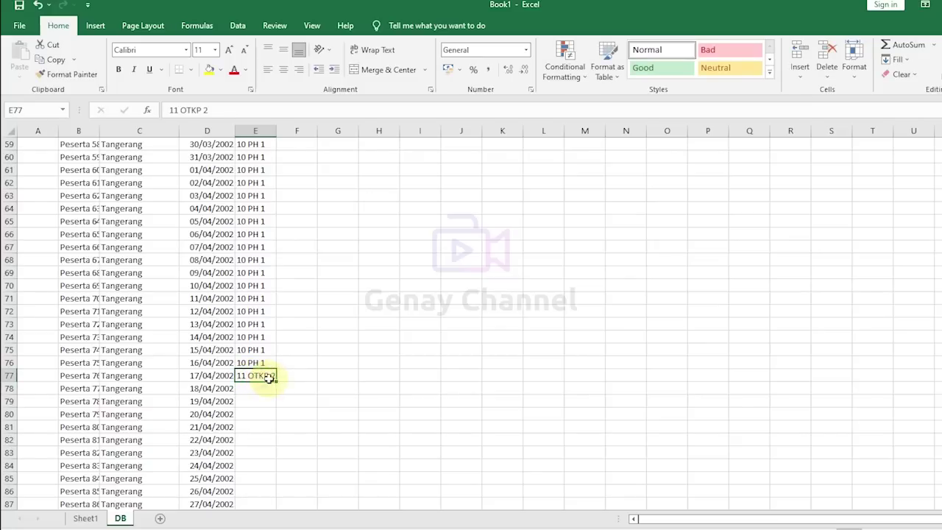
double_click(276, 380)
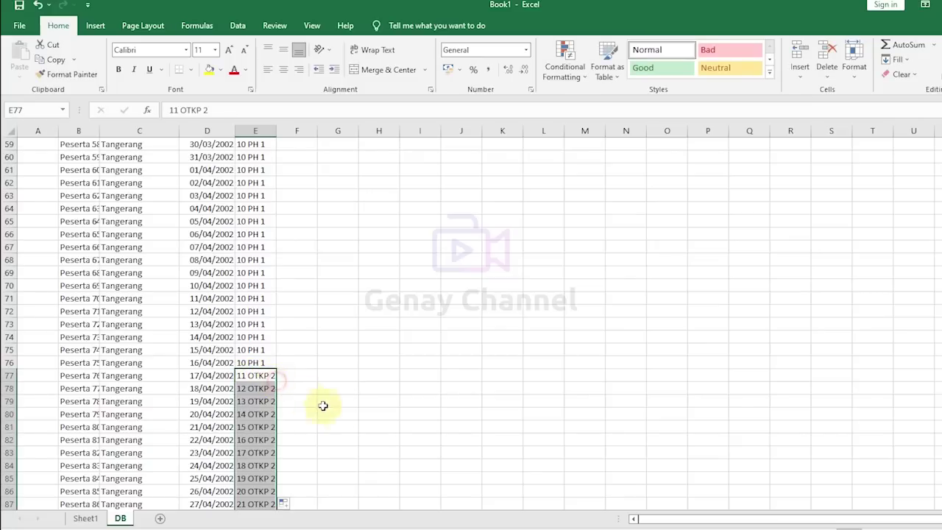
click(287, 502)
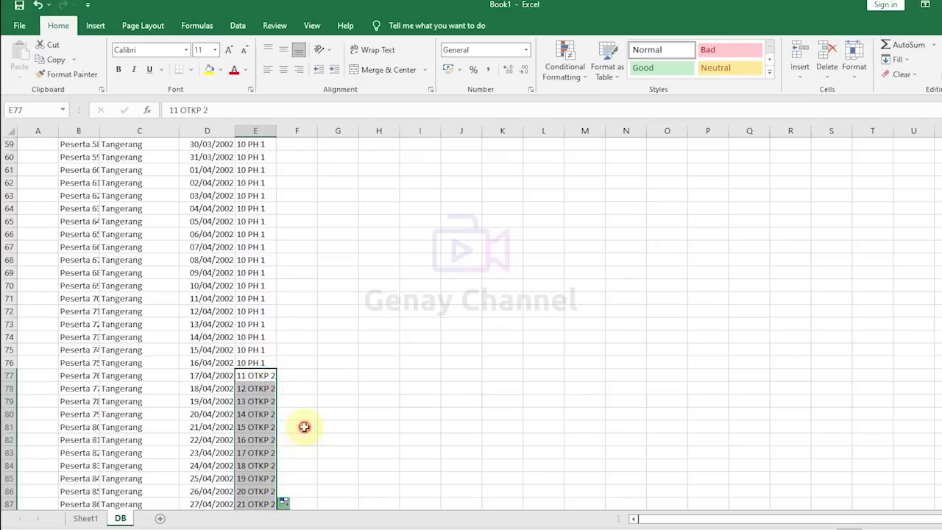
click(306, 360)
Enter the first participant's student number in A2 of the No column
scroll(306, 356, up, 5)
scroll(306, 357, up, 14)
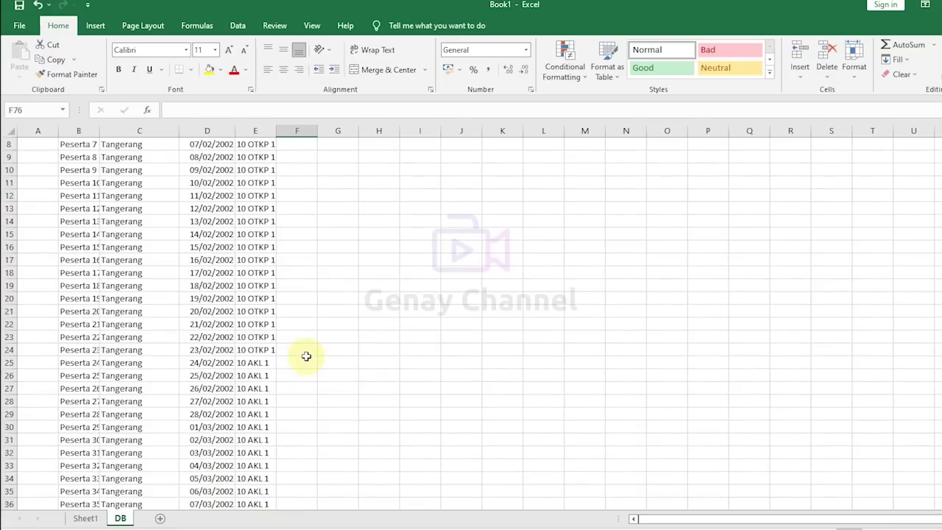
click(318, 281)
click(200, 234)
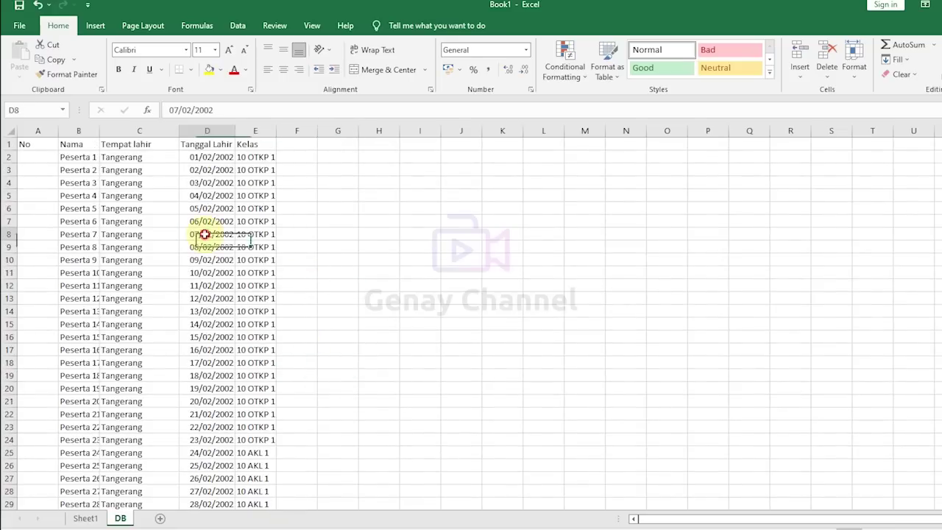
scroll(63, 258, down, 2)
scroll(65, 243, up, 2)
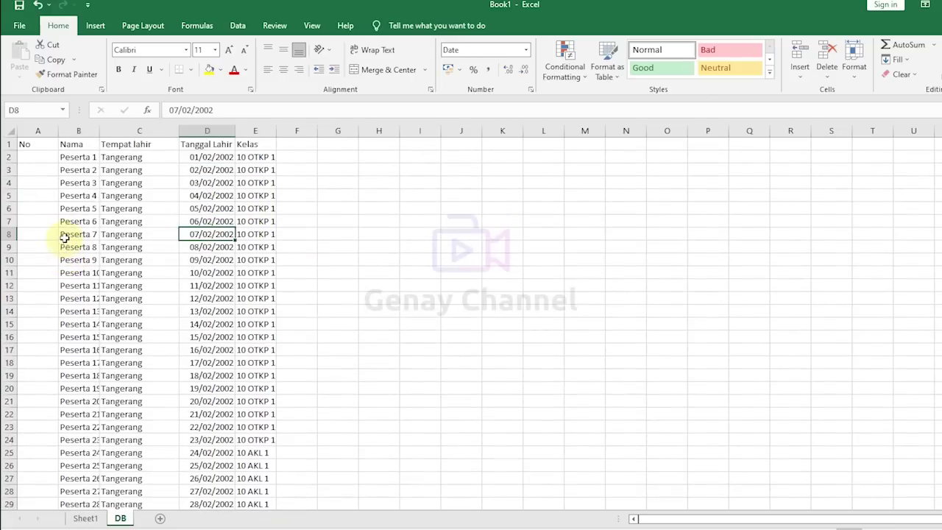
click(37, 158)
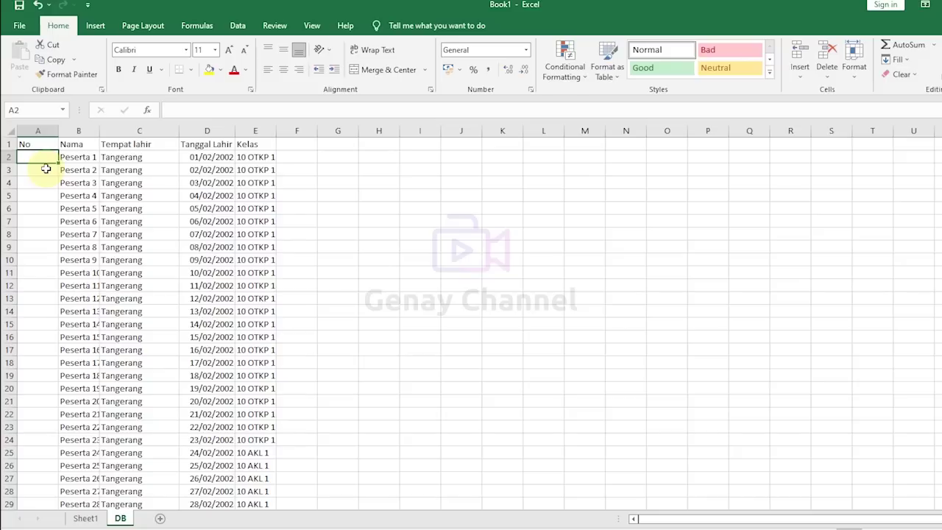
text(2022)
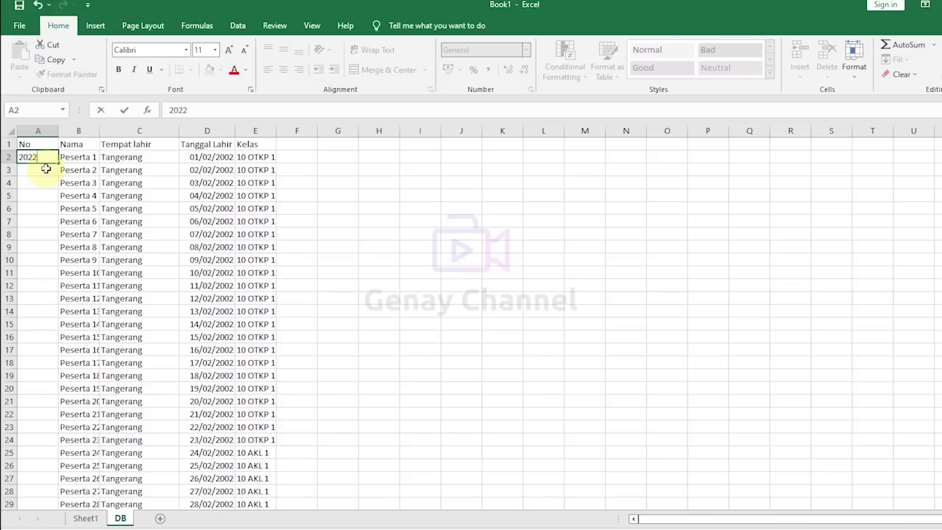
text(00001)
key(Return)
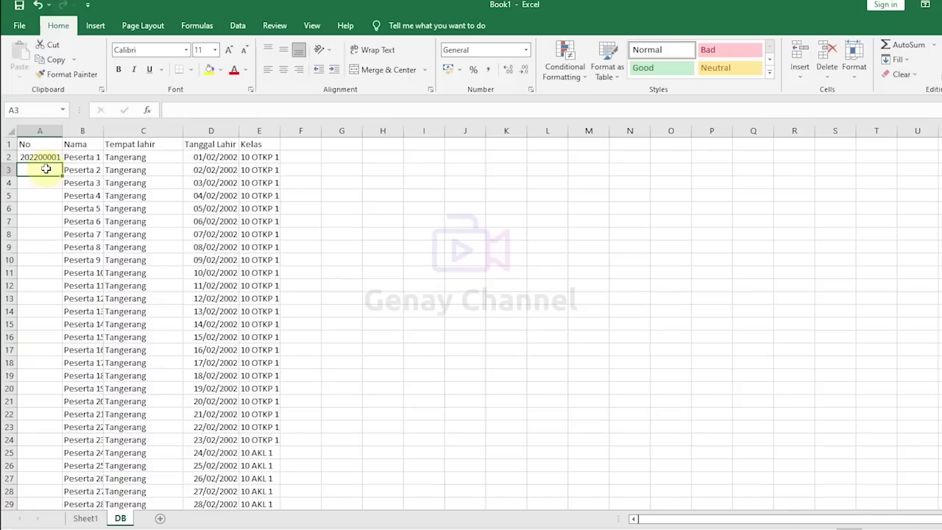
Fill the student number from A2 down the No column as a consecutively increasing series
click(46, 159)
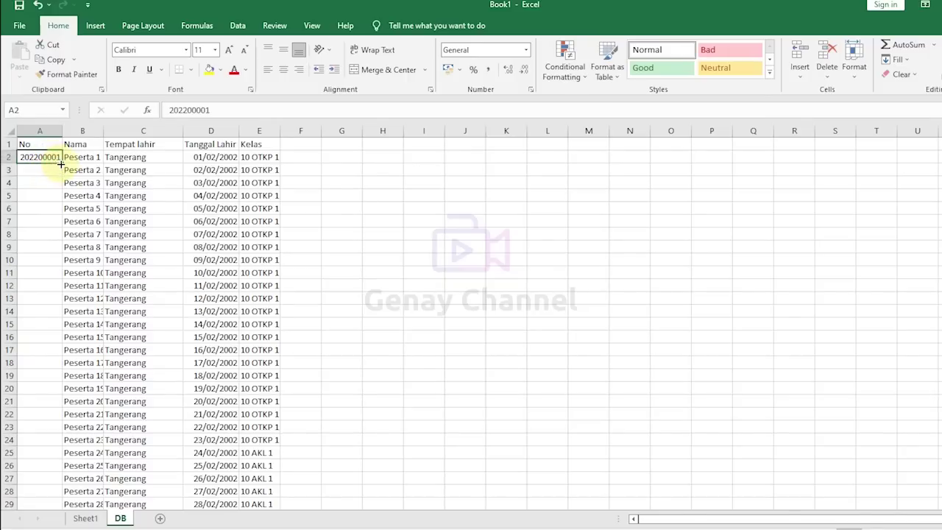
double_click(61, 162)
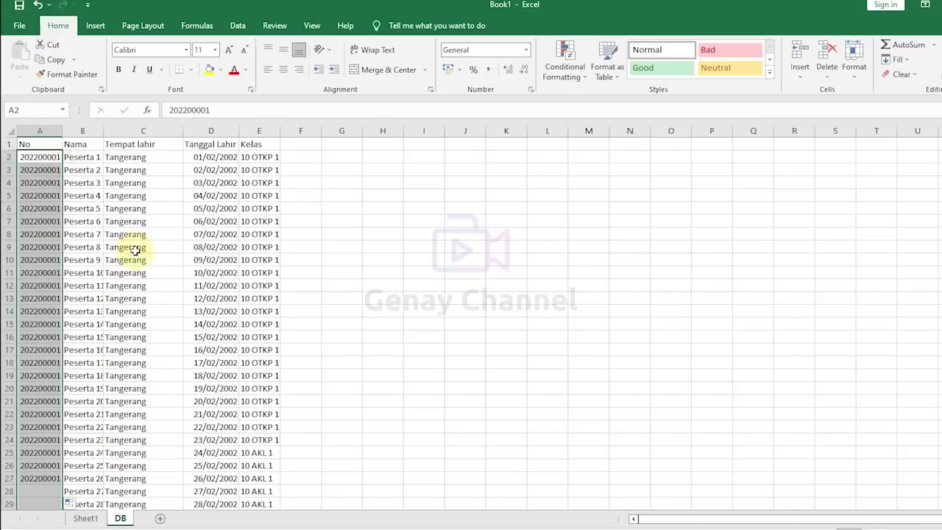
click(71, 502)
click(81, 442)
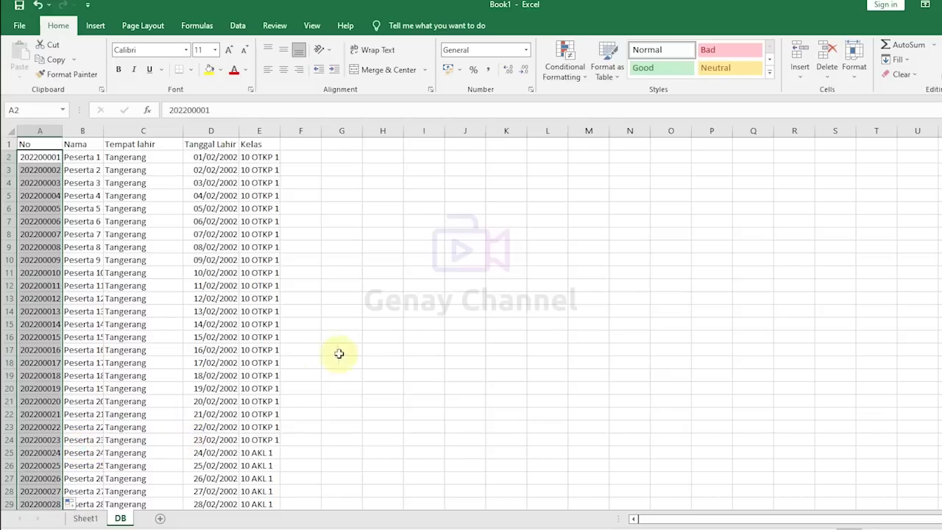
click(401, 345)
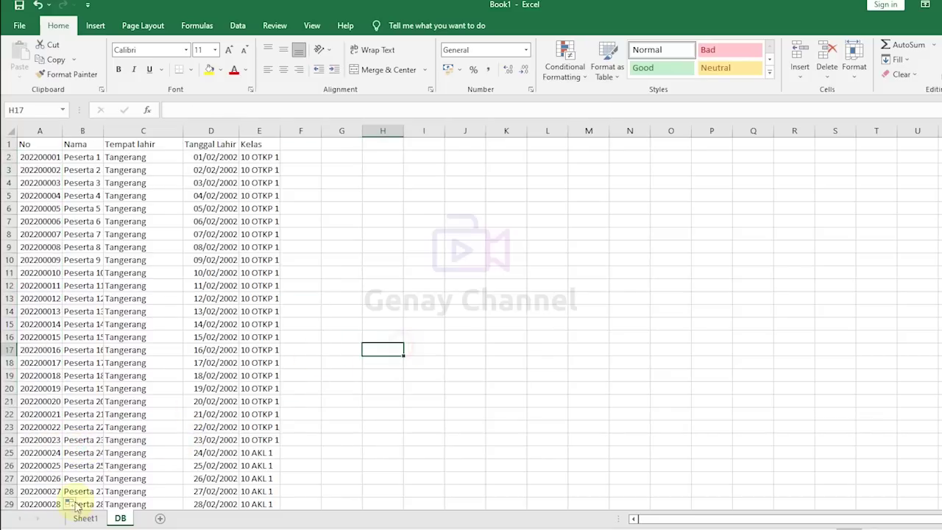
Compare the student numbers on Sheet1 and DB, and widen the NIS column on Sheet1 slightly
click(85, 518)
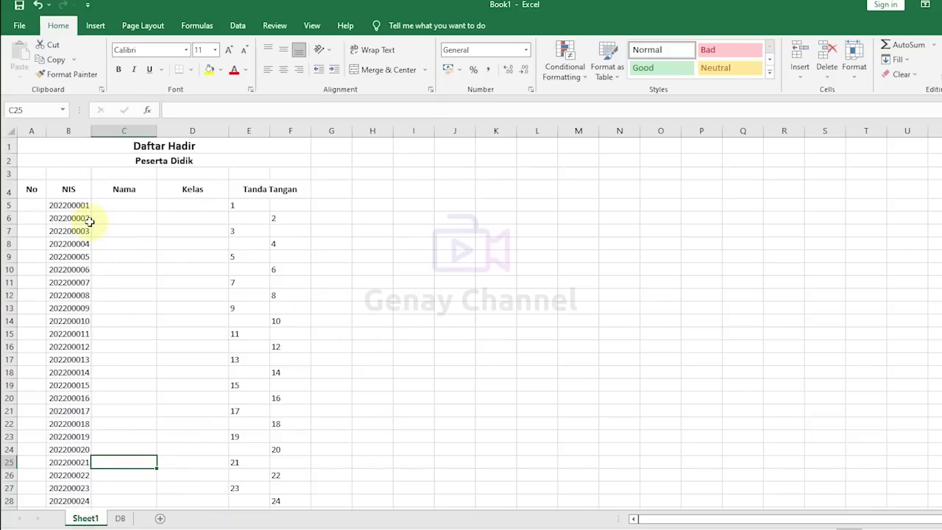
click(121, 518)
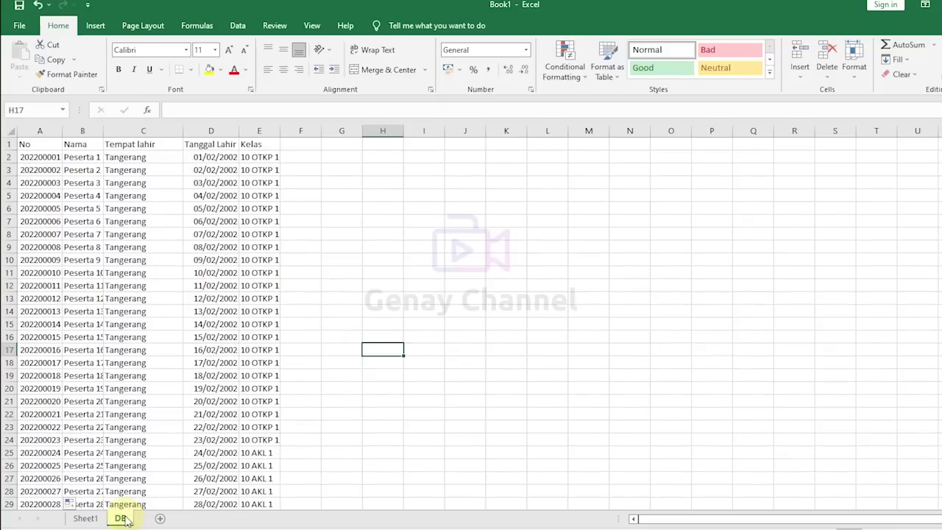
click(342, 324)
click(101, 520)
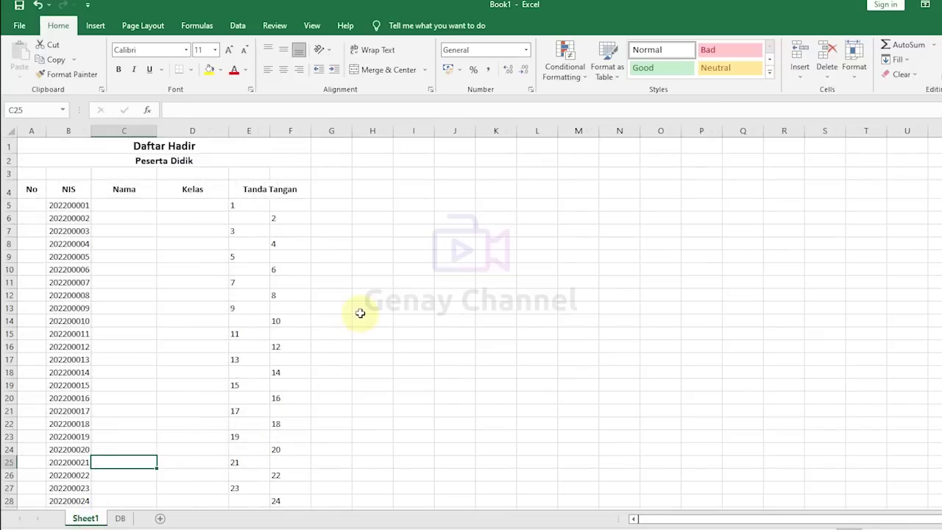
click(360, 309)
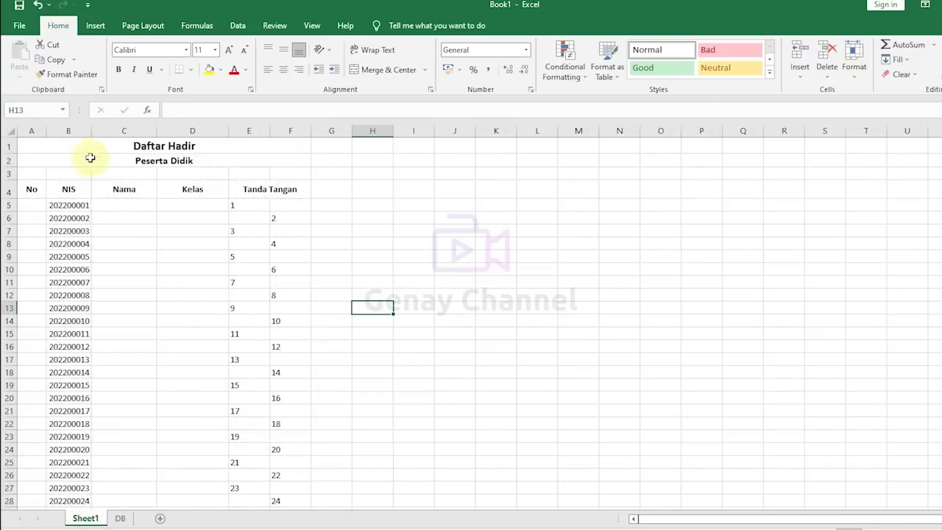
drag(91, 134, 100, 135)
click(499, 257)
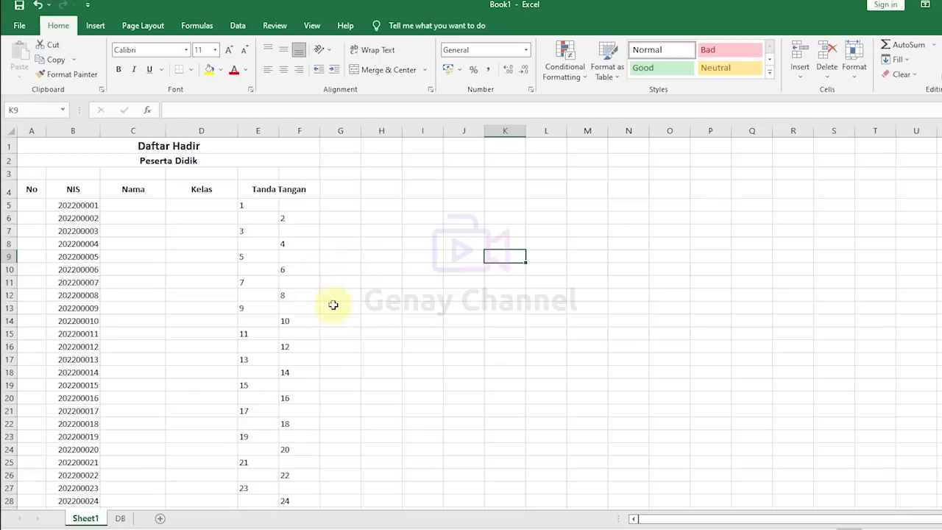
Cut the first 30 student numbers, A2:A31, from the No column of the DB sheet
click(77, 206)
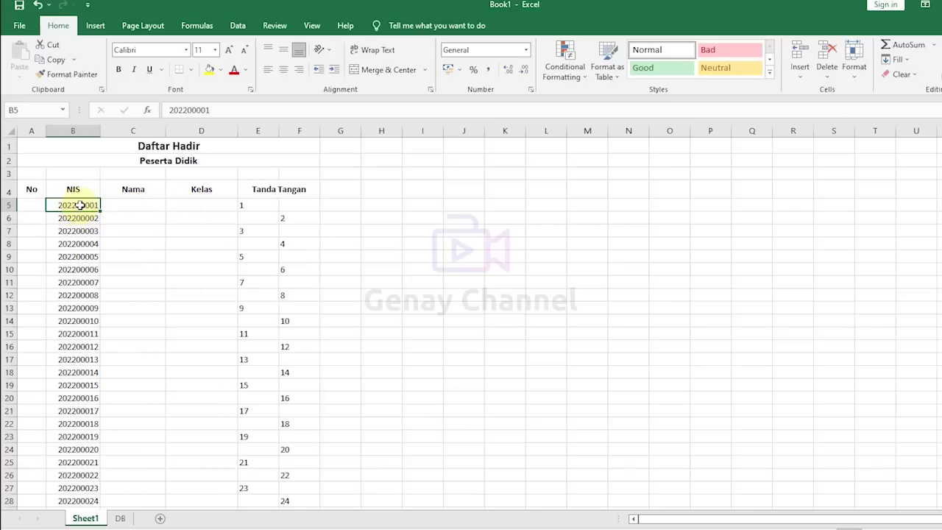
click(120, 518)
scroll(160, 229, down, 2)
scroll(161, 228, up, 2)
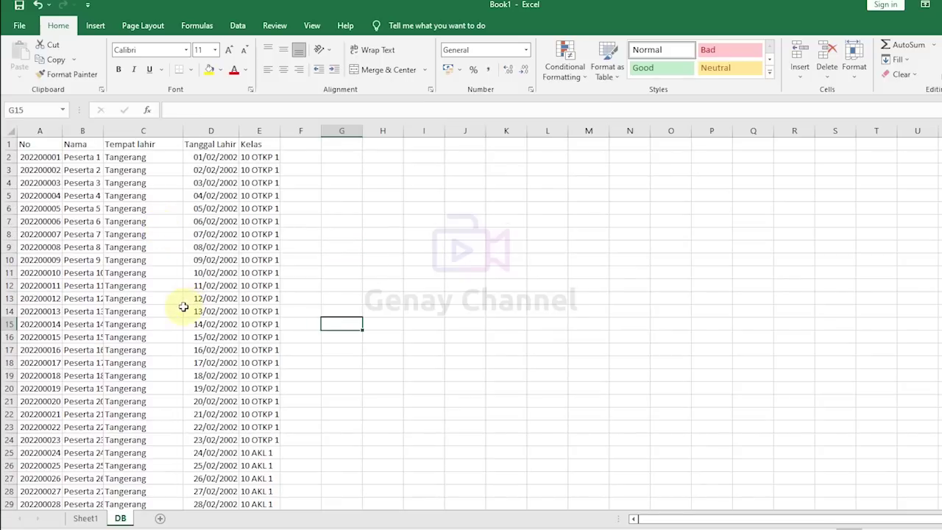
click(47, 162)
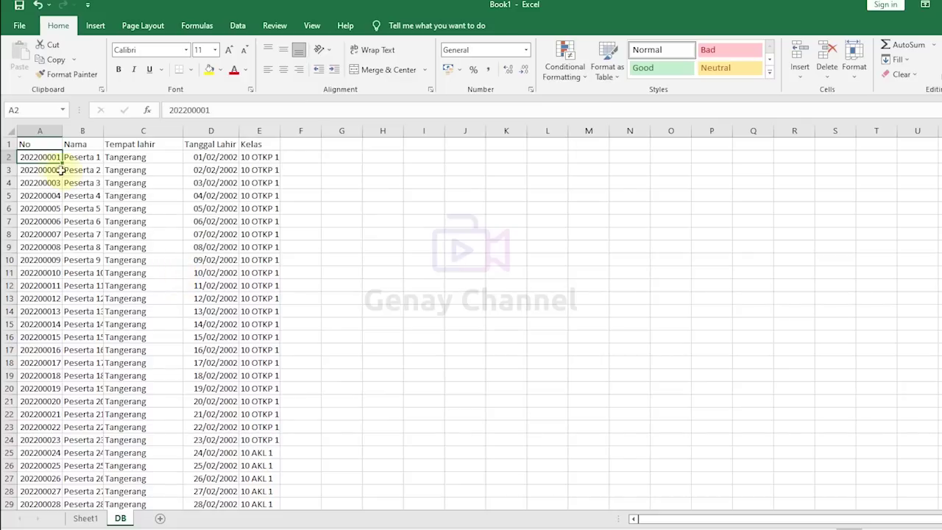
drag(45, 156, 46, 480)
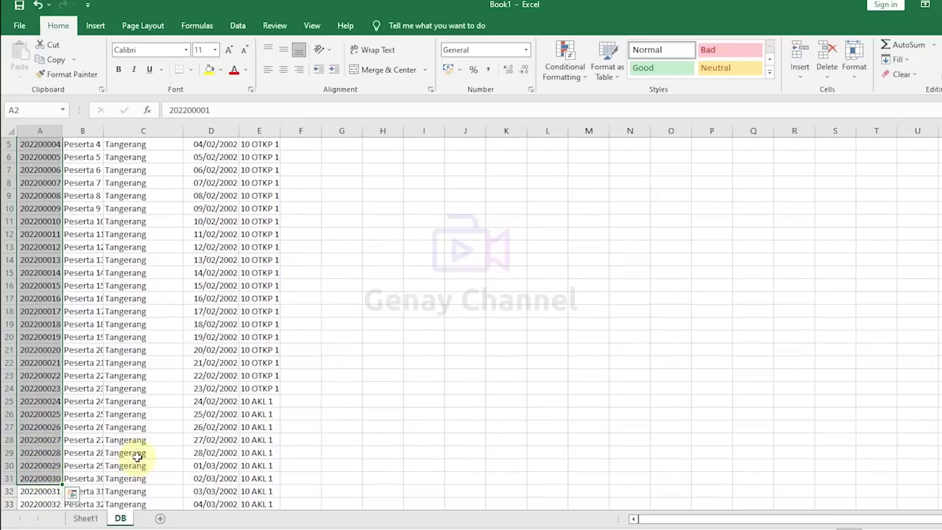
scroll(147, 449, up, 2)
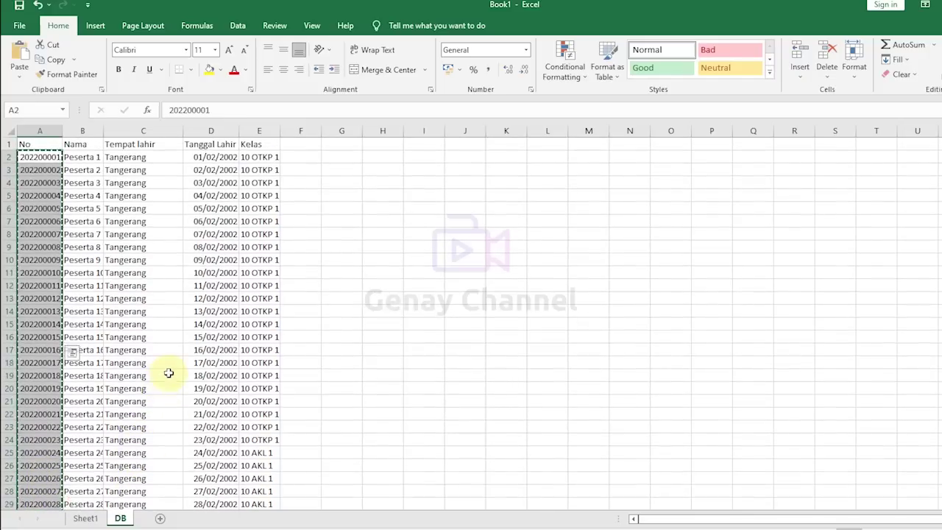
Paste the cut student numbers into the No column starting at A77, the first 11 OTKP 2 row
scroll(170, 360, down, 13)
scroll(170, 354, down, 20)
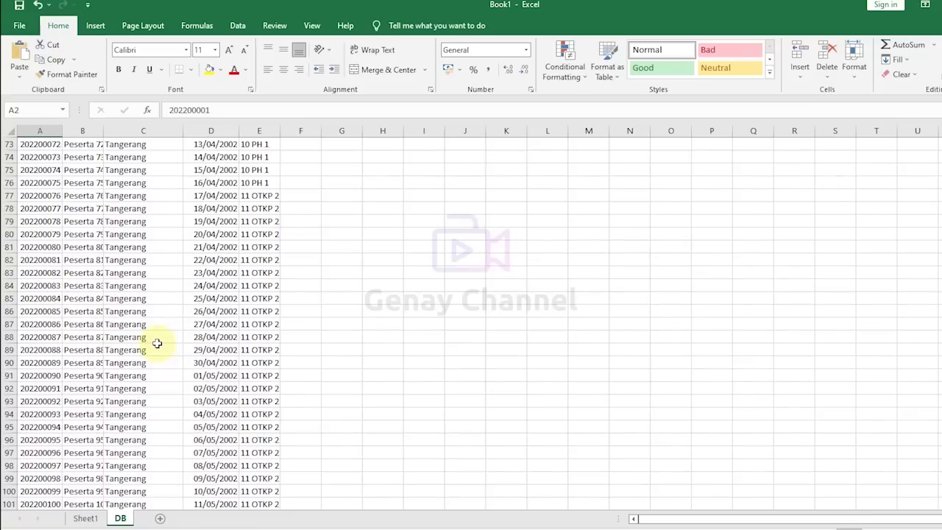
scroll(157, 343, down, 11)
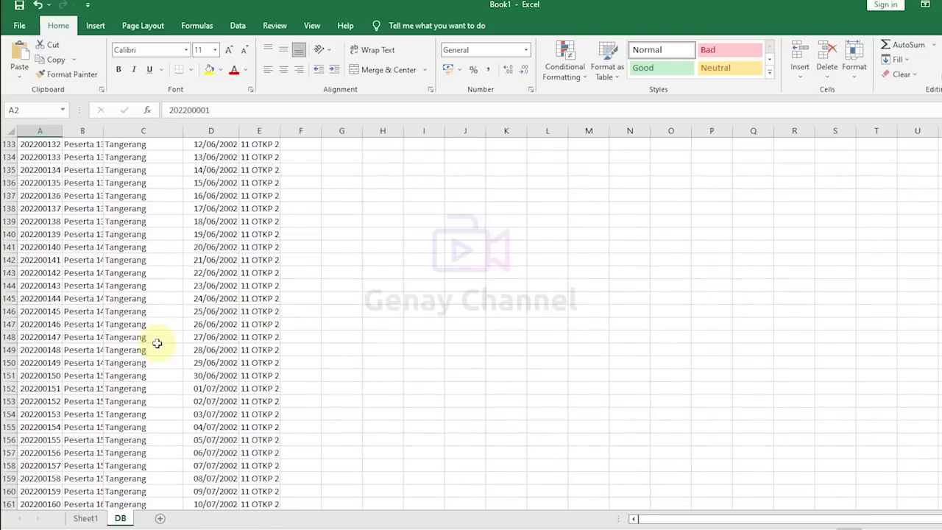
scroll(280, 379, down, 3)
scroll(272, 360, up, 20)
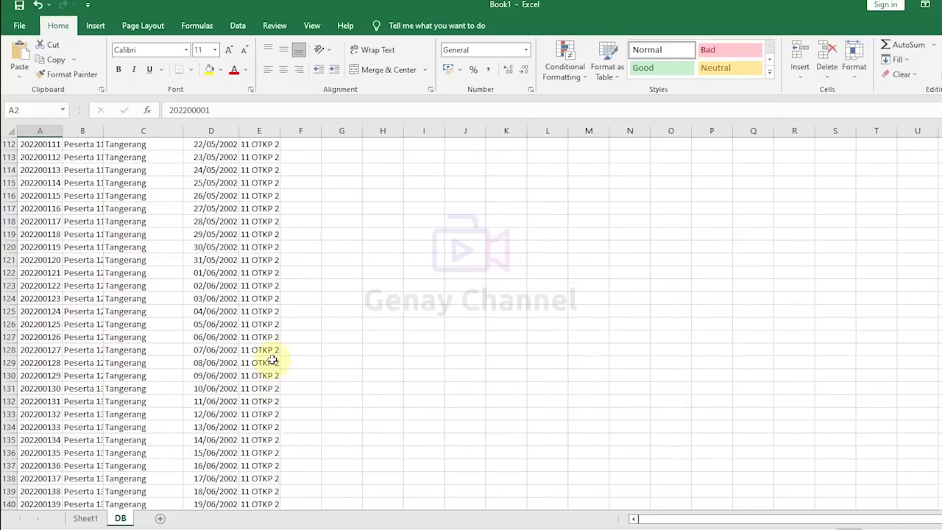
scroll(272, 356, up, 4)
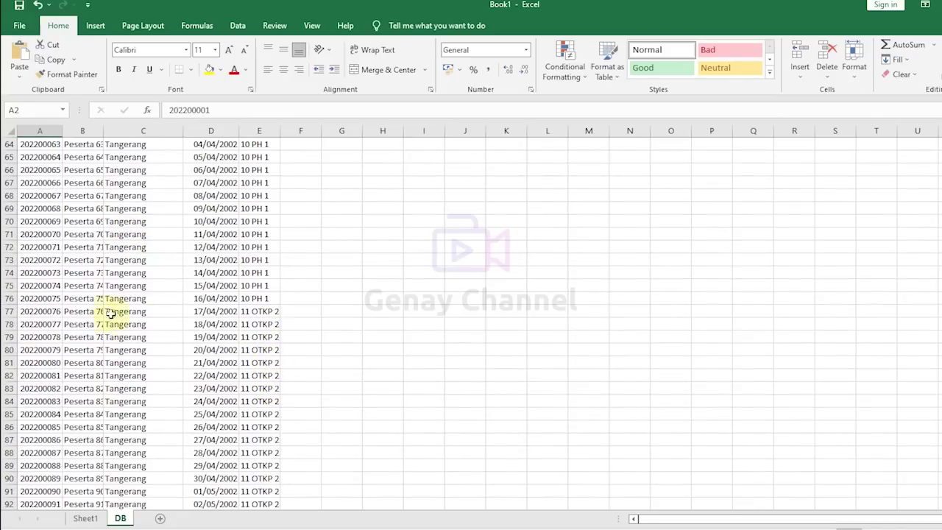
click(46, 311)
key(ctrl+v)
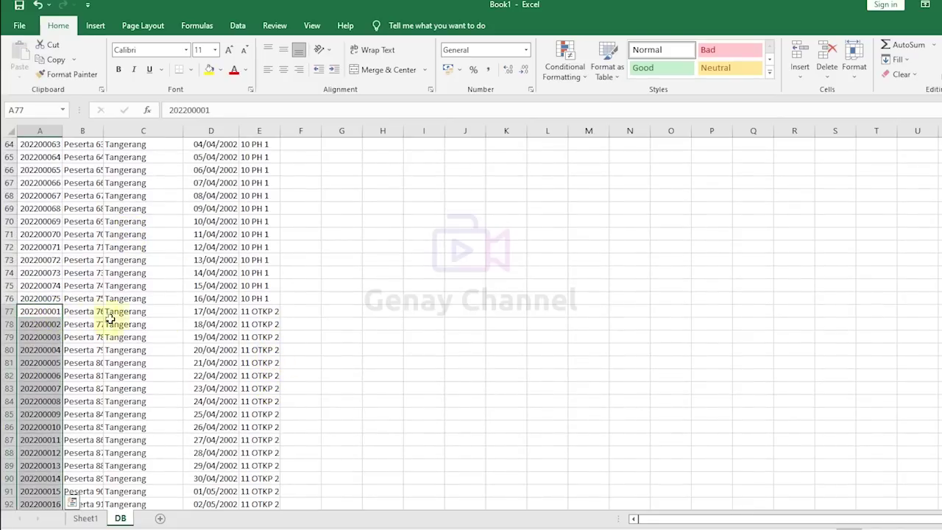
Enter a new eight-digit starting student number in A2 of the DB sheet's No column, using 1 as its fifth digit
scroll(144, 309, up, 12)
scroll(143, 309, up, 9)
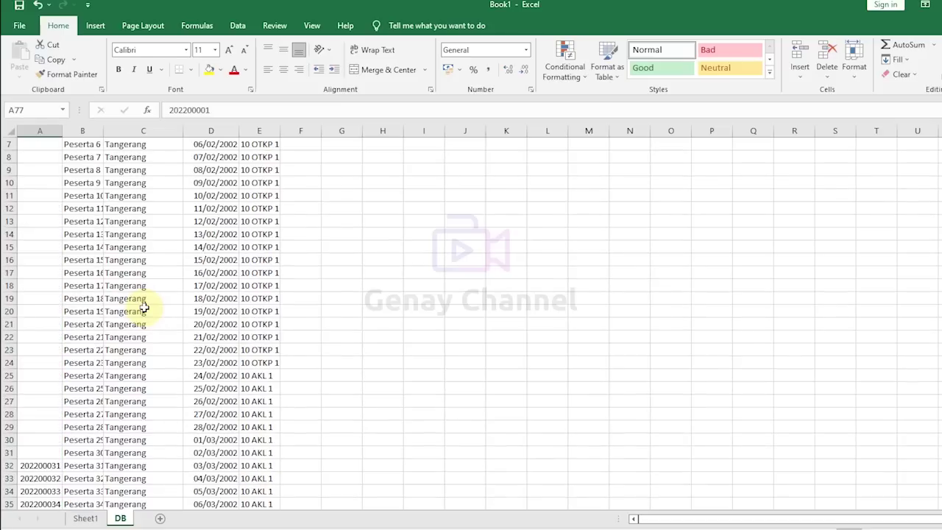
click(41, 157)
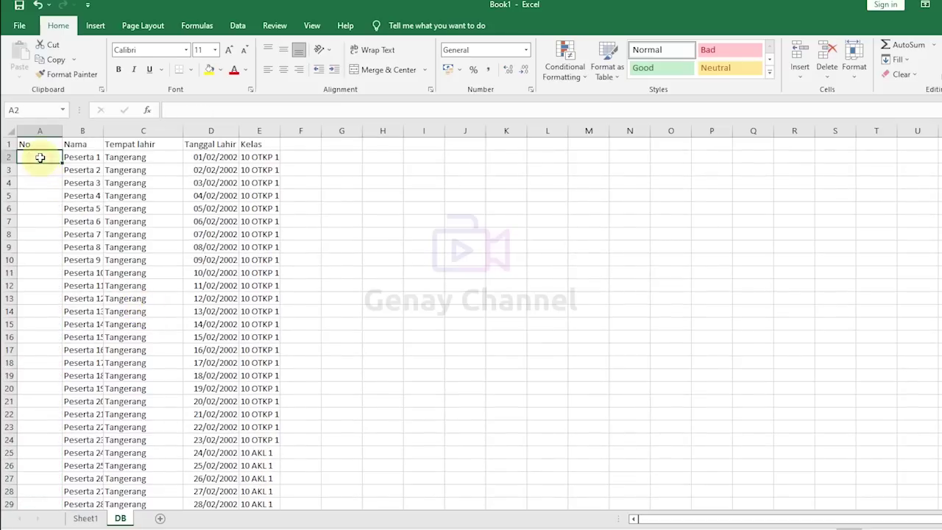
text(20220111)
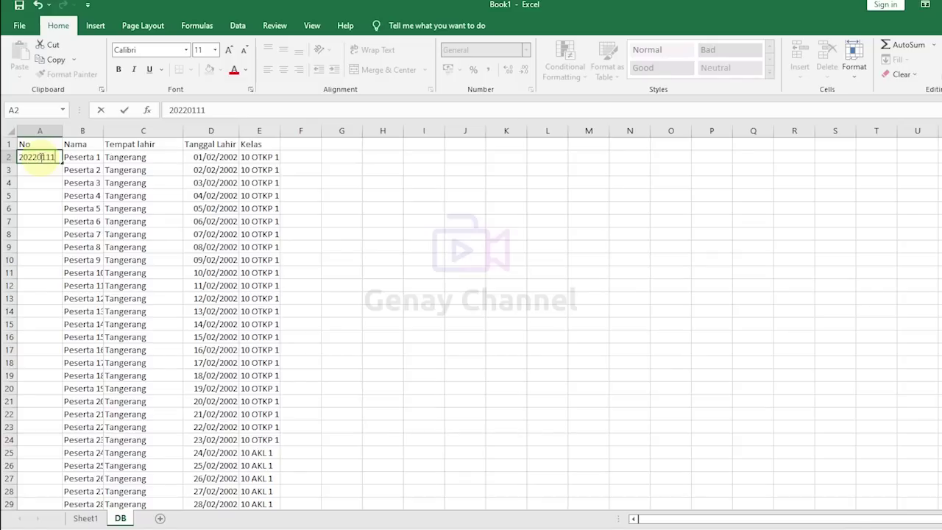
key(ctrl+Return)
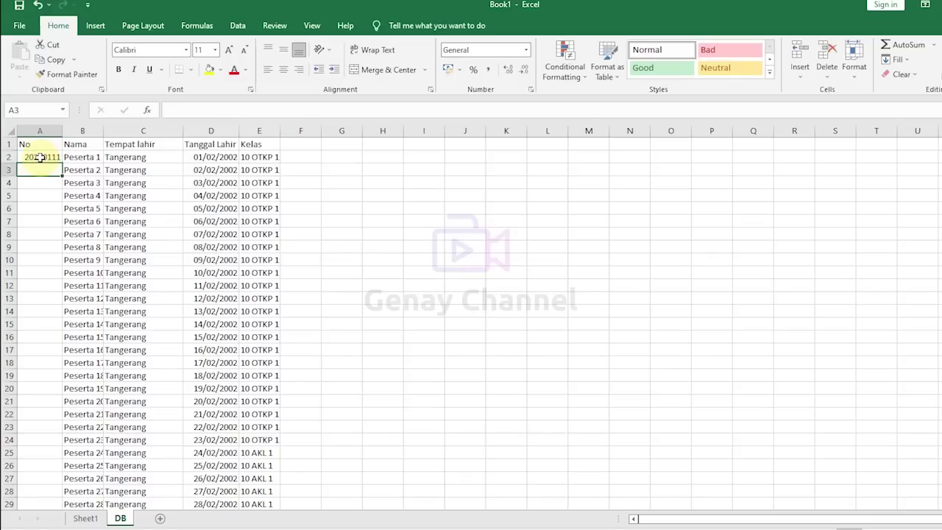
mouse_move(61, 164)
mouse_down()
mouse_move(64, 286)
mouse_move(53, 162)
mouse_up()
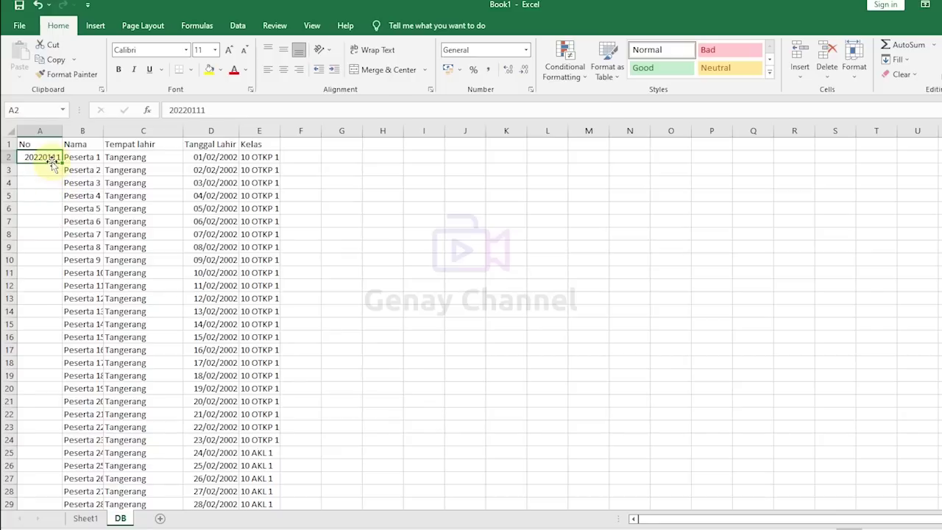
click(189, 110)
key(BackSpace)
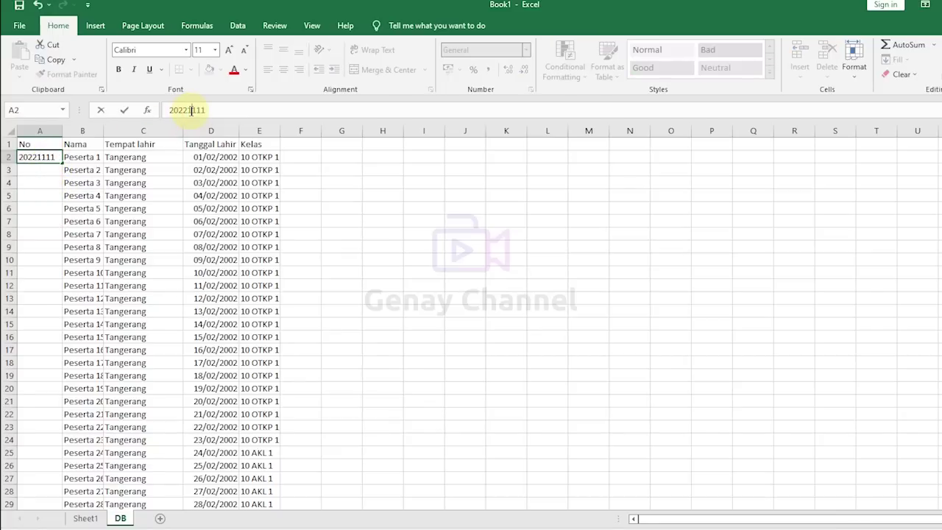
text(1)
key(ctrl+Return)
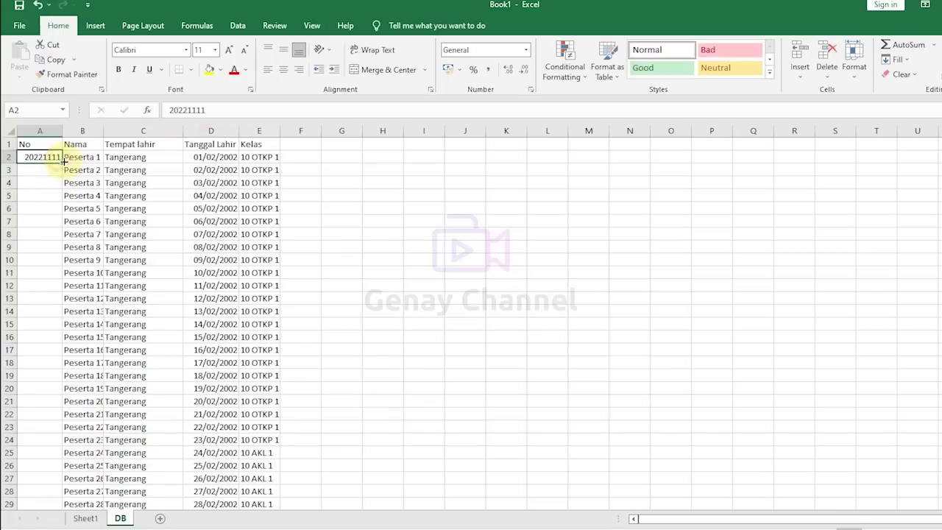
Fill the student number from A2 down to A31 on the DB sheet as a consecutively increasing series
drag(62, 164, 59, 396)
click(73, 401)
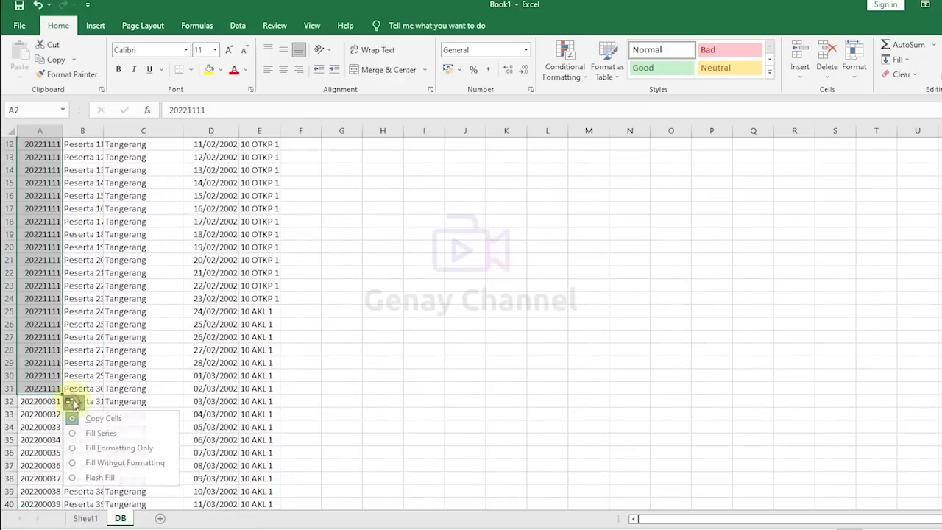
click(86, 434)
scroll(284, 353, up, 4)
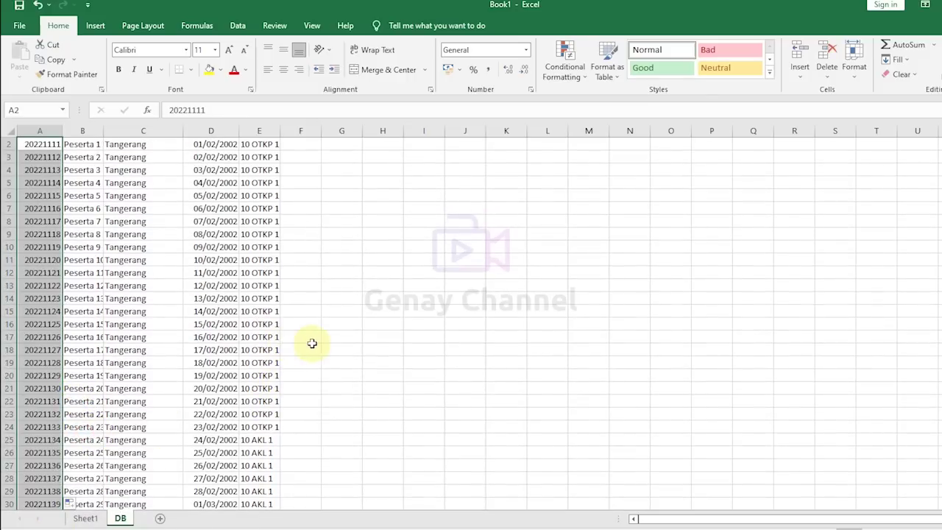
click(336, 347)
scroll(337, 344, up, 1)
click(342, 336)
Examine the first row of the NIS, Nama and Kelas columns in the attendance list on Sheet1
click(86, 518)
click(447, 306)
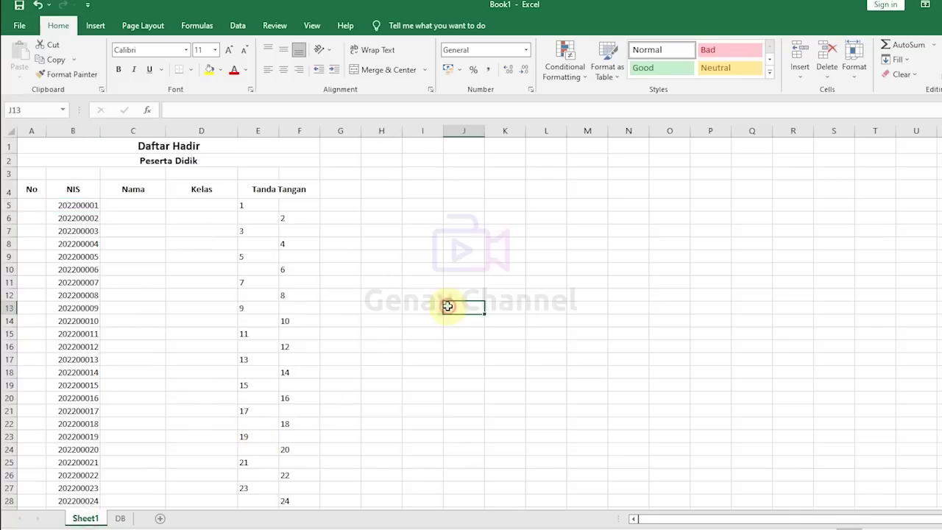
click(131, 229)
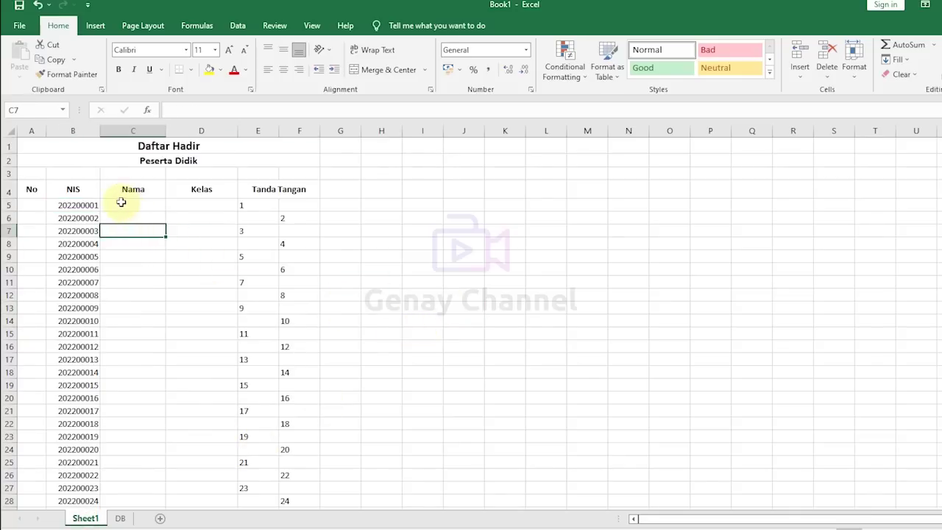
click(128, 205)
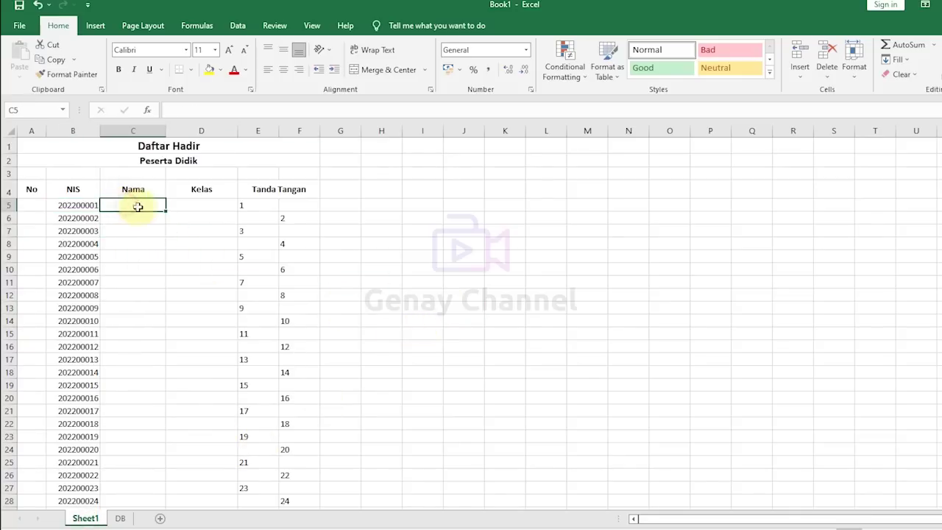
click(77, 207)
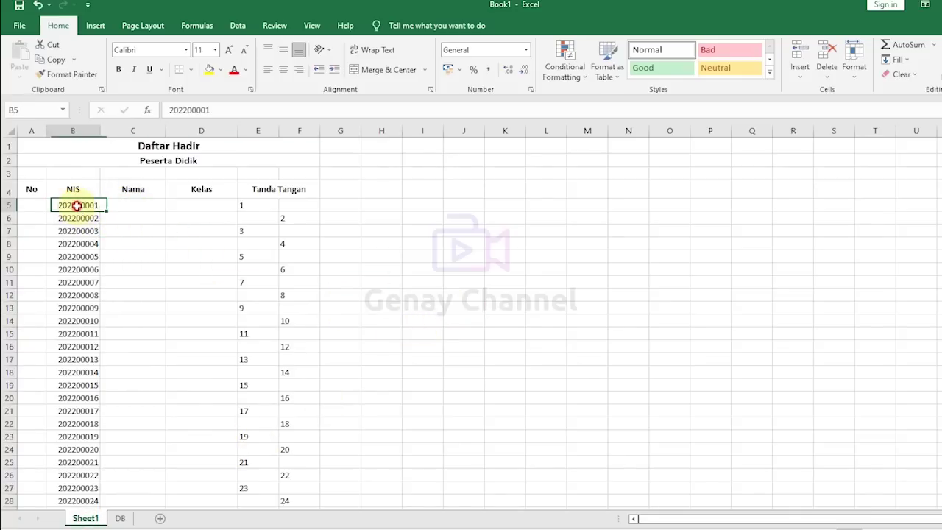
click(133, 206)
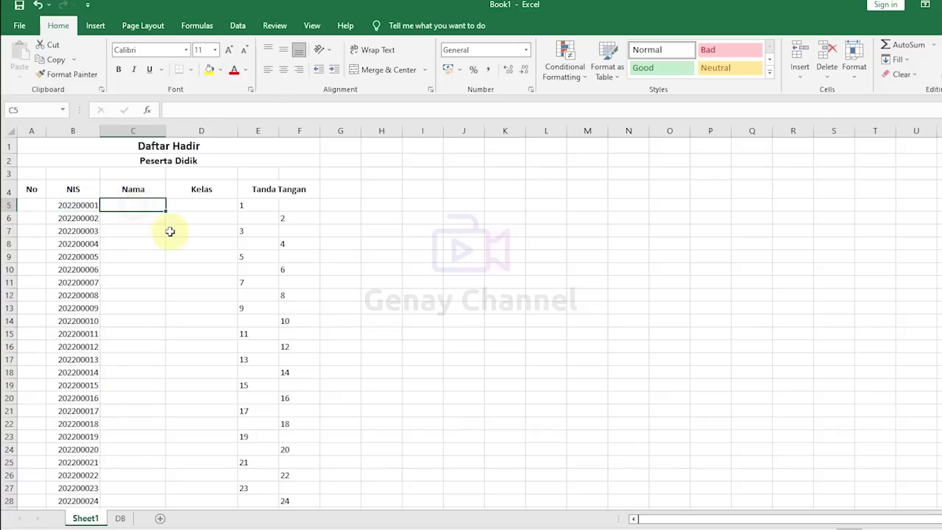
click(207, 208)
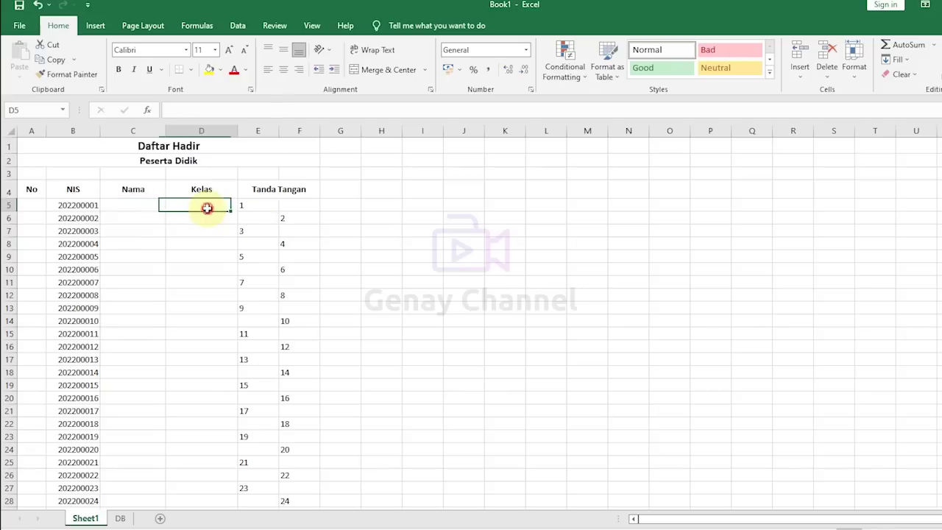
click(368, 228)
Start a VLOOKUP formula in C5 of Sheet1 with lookup value B5 and absolute table array DB!$A$2:$E$161
click(127, 210)
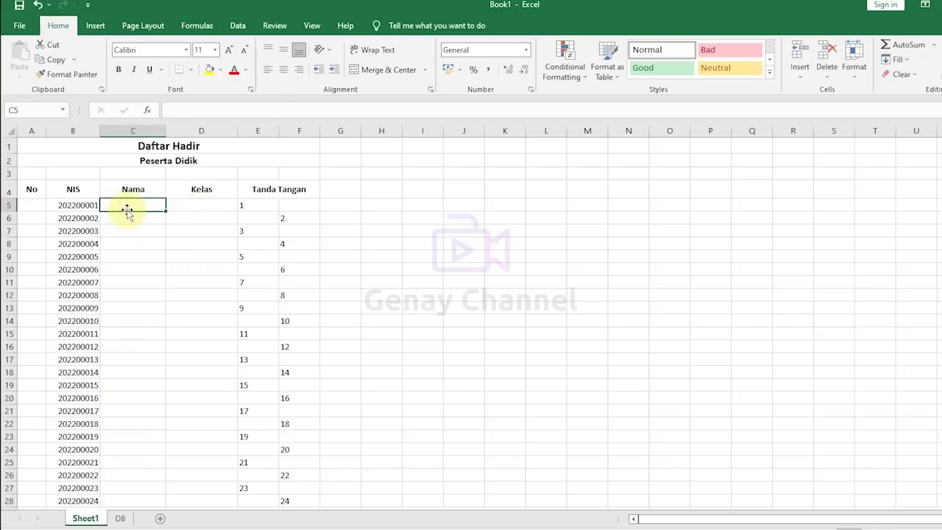
text(=vlo)
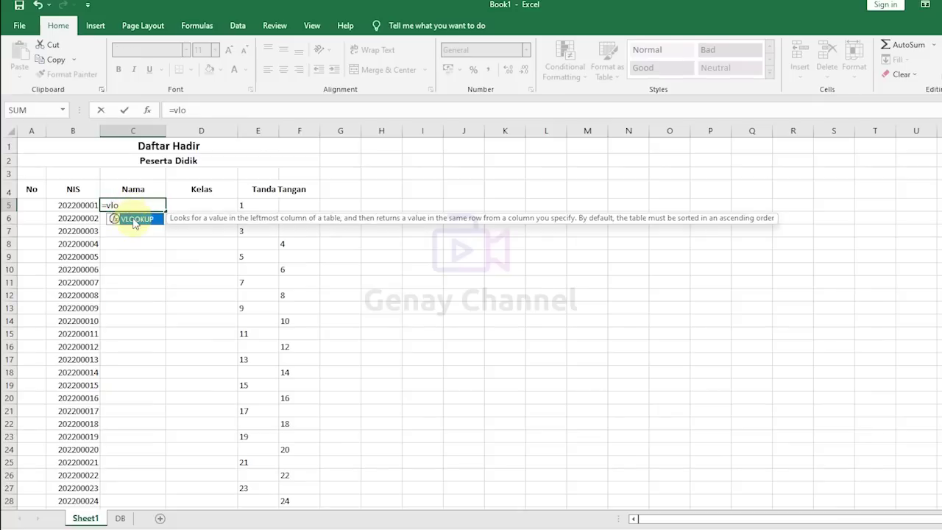
double_click(132, 219)
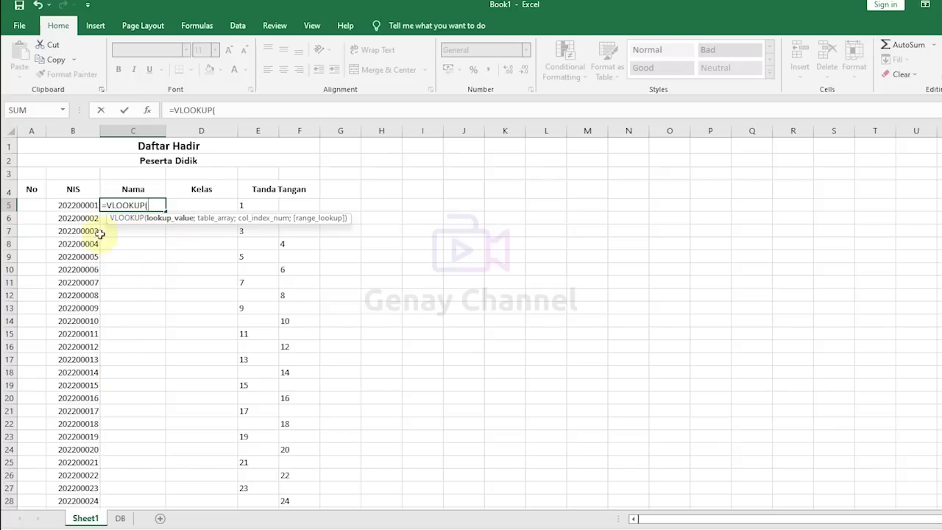
click(87, 205)
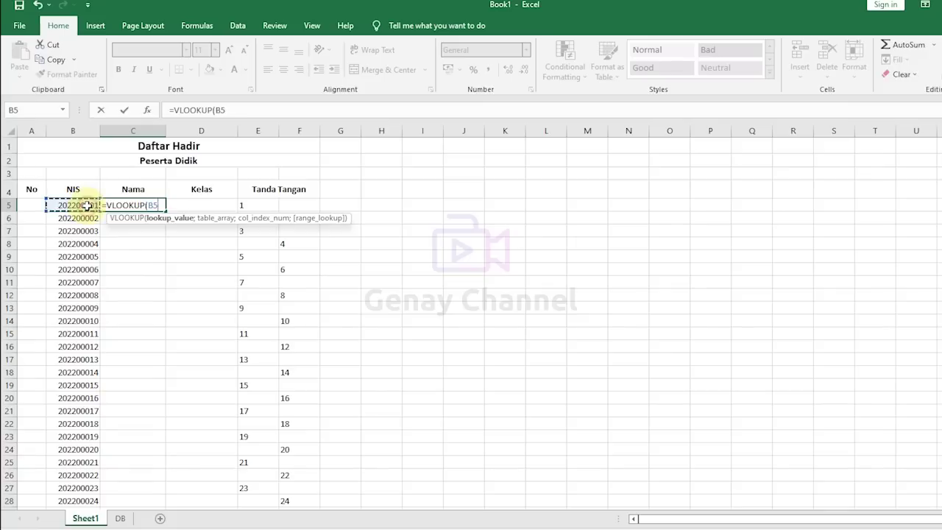
text(;DB!)
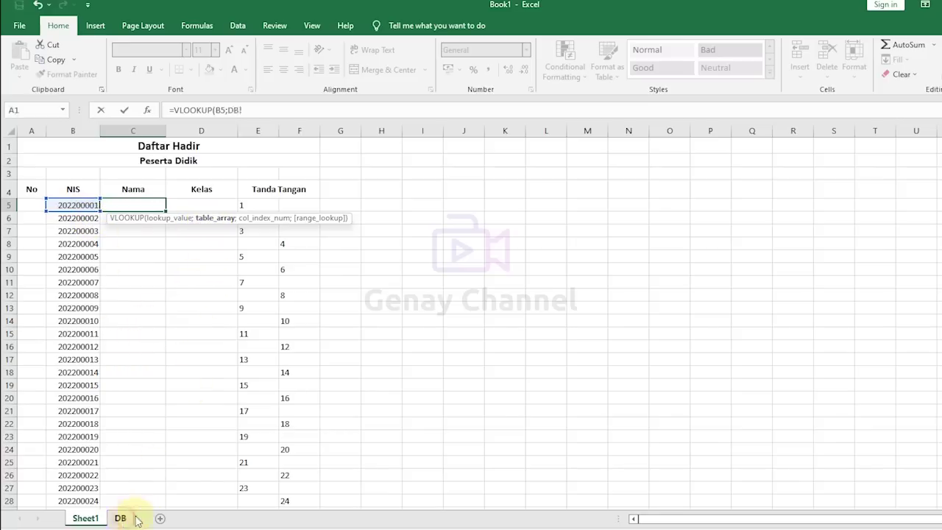
click(121, 518)
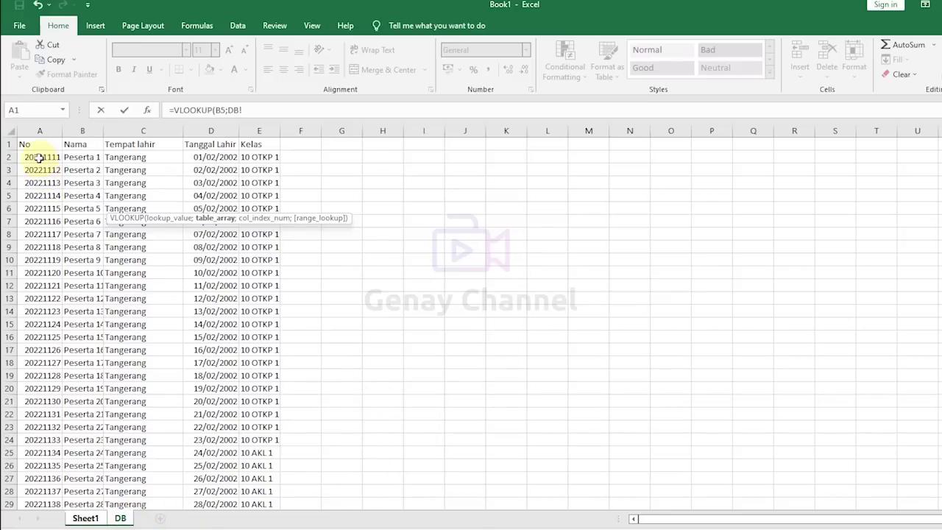
drag(35, 157, 256, 492)
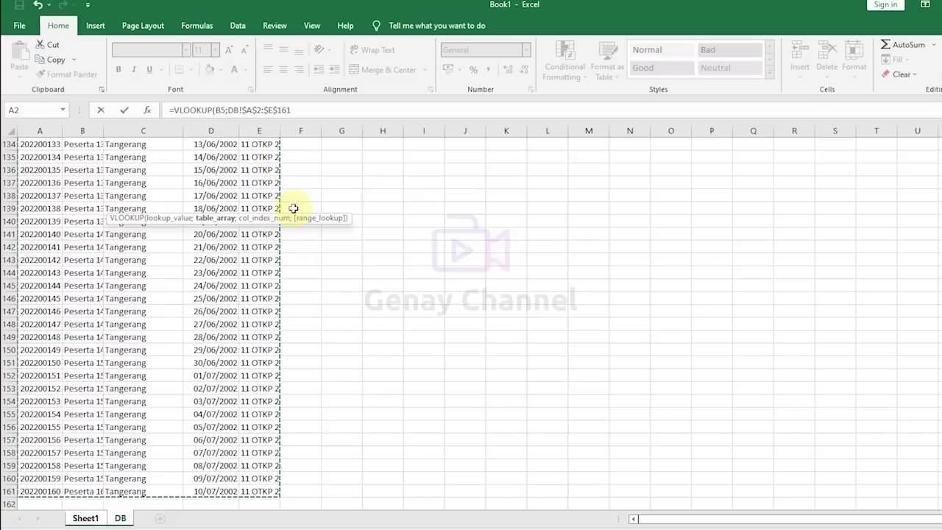
Complete the C5 VLOOKUP with column index 2 and exact match FALSE, and compare the returned name with its NIS
scroll(232, 285, up, 9)
scroll(232, 286, up, 7)
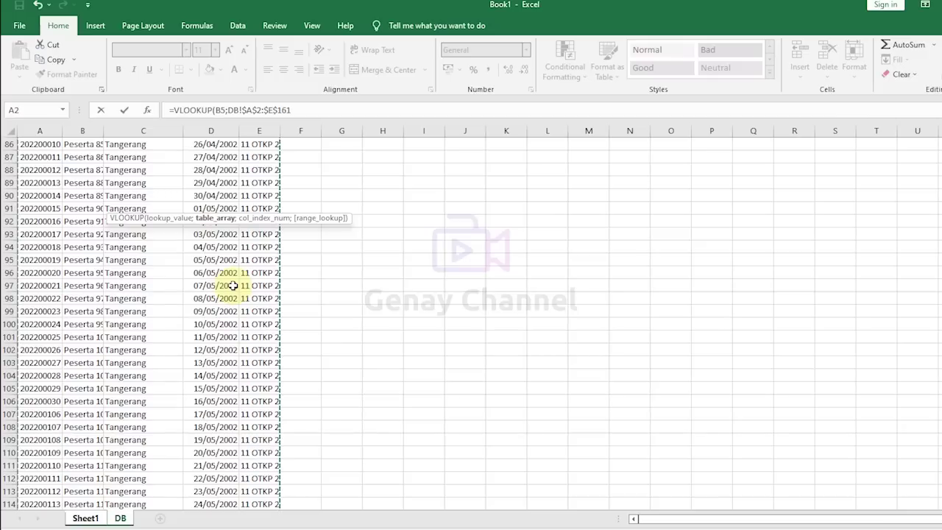
text(;)
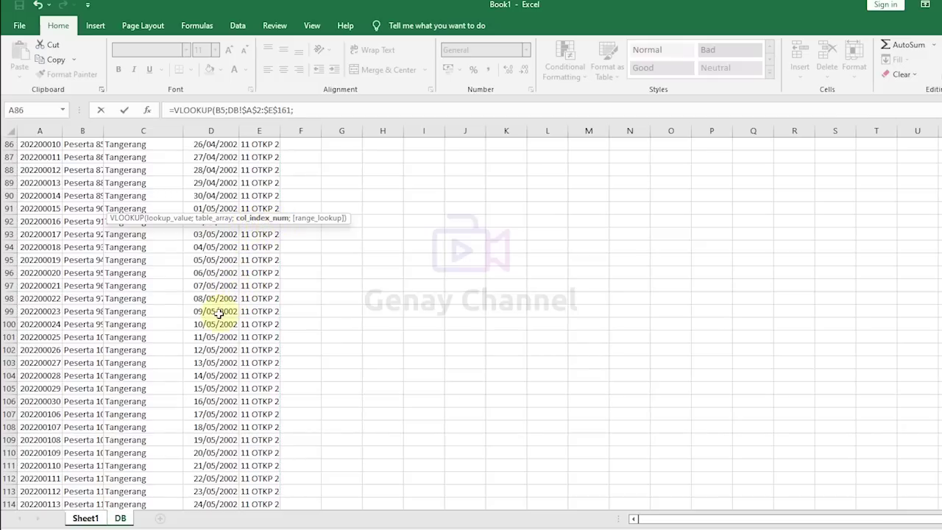
scroll(219, 312, up, 20)
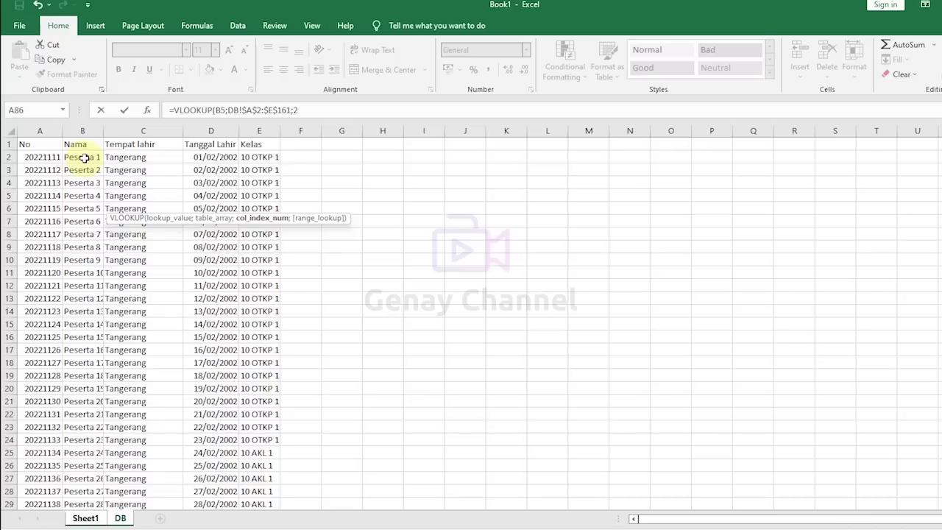
text(;)
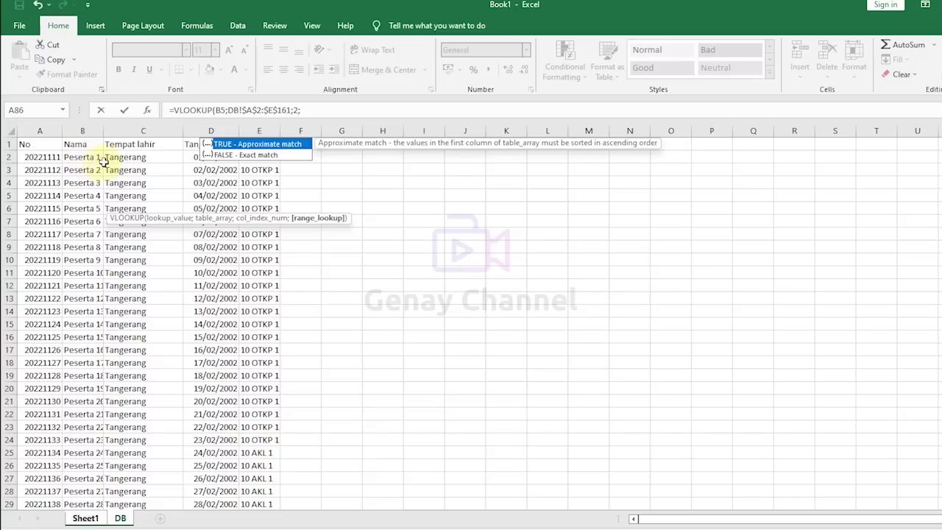
double_click(243, 155)
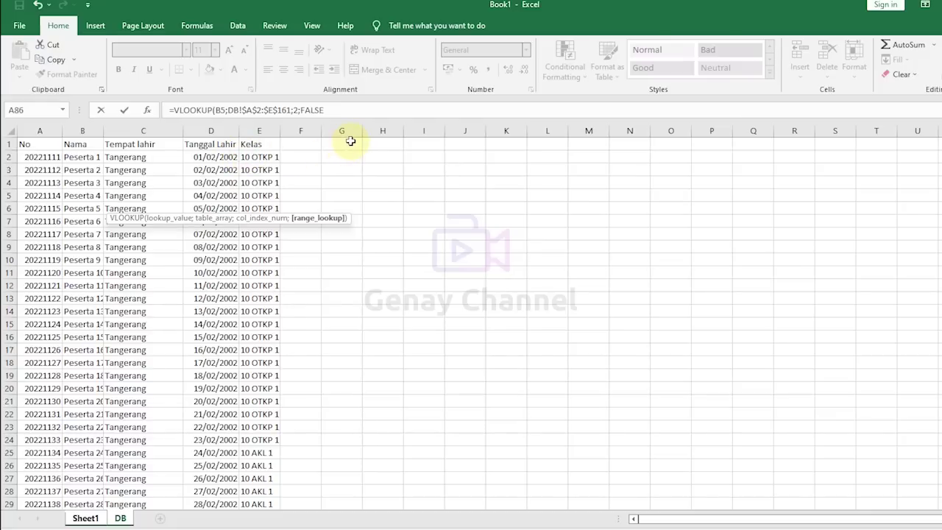
key(Return)
click(132, 206)
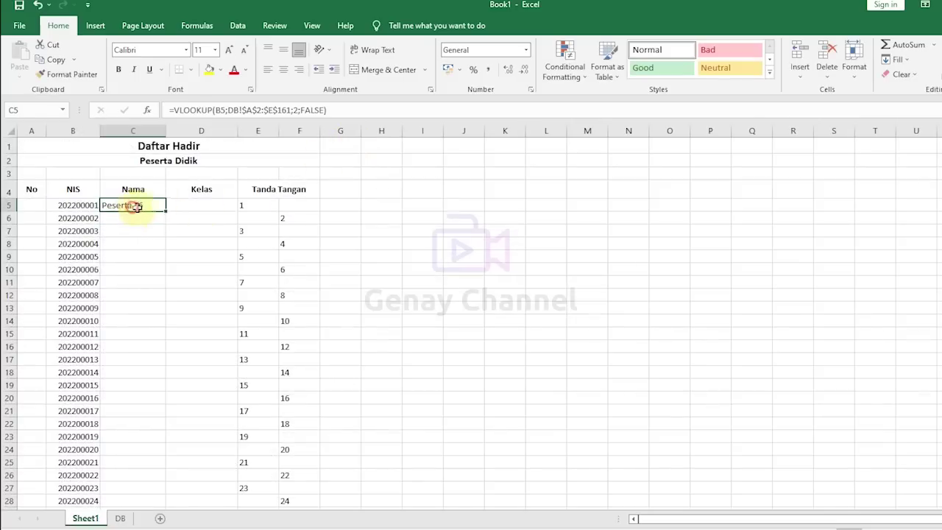
click(79, 209)
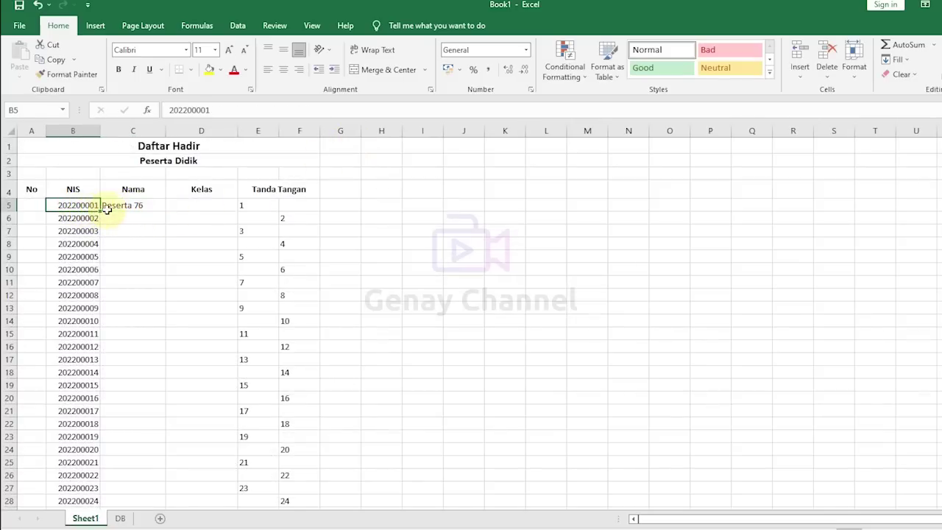
Copy the VLOOKUP formula from C5 into the Kelas cell D5 and change its lookup value to B5
click(141, 205)
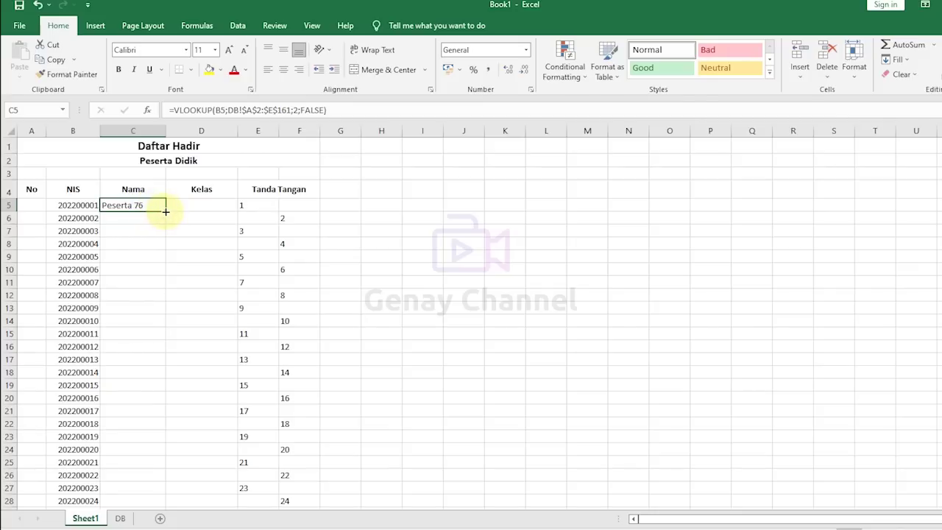
drag(165, 211, 211, 218)
click(209, 206)
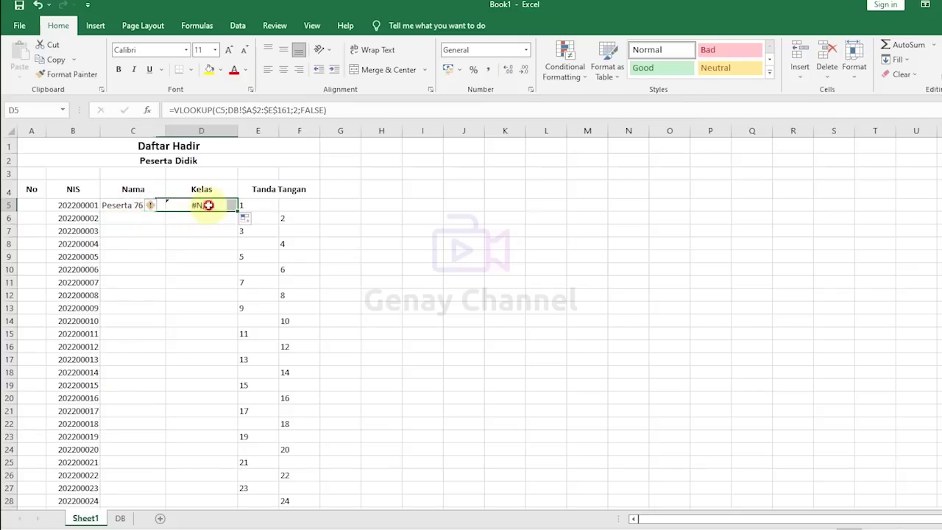
click(226, 111)
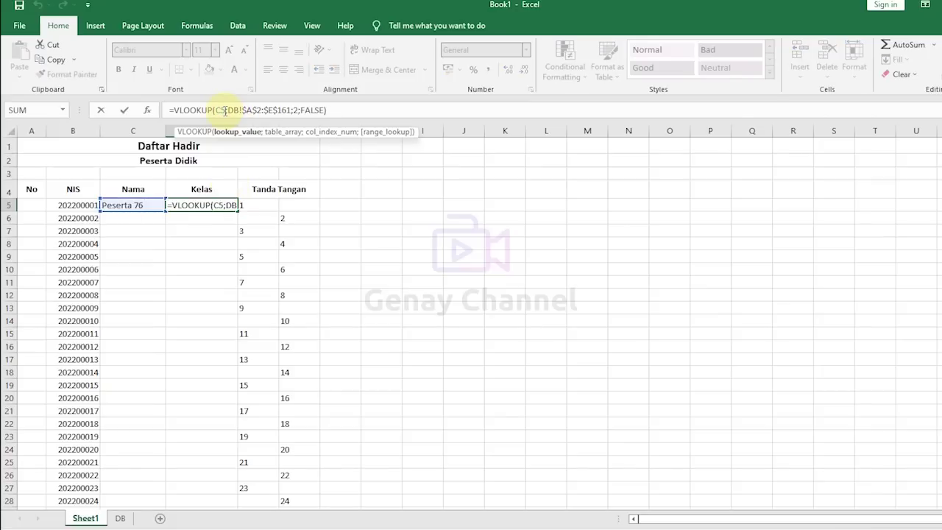
click(83, 205)
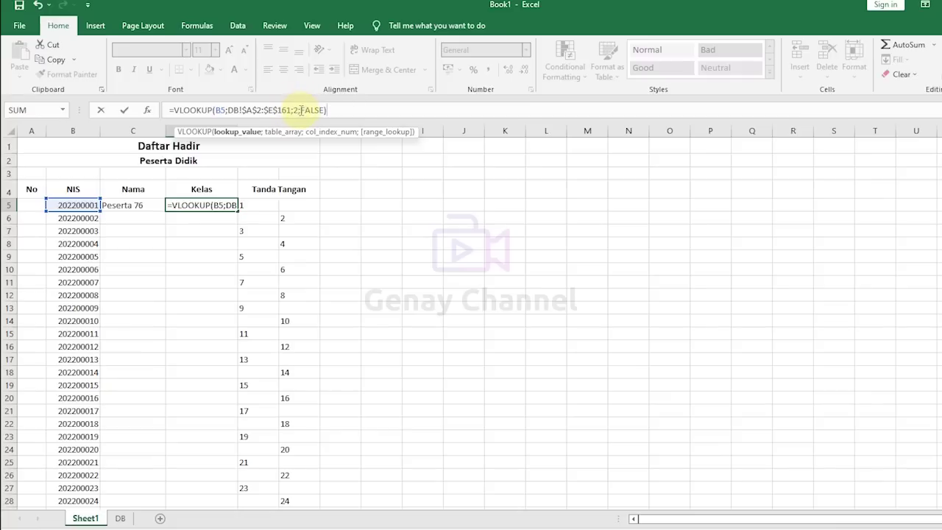
key(Return)
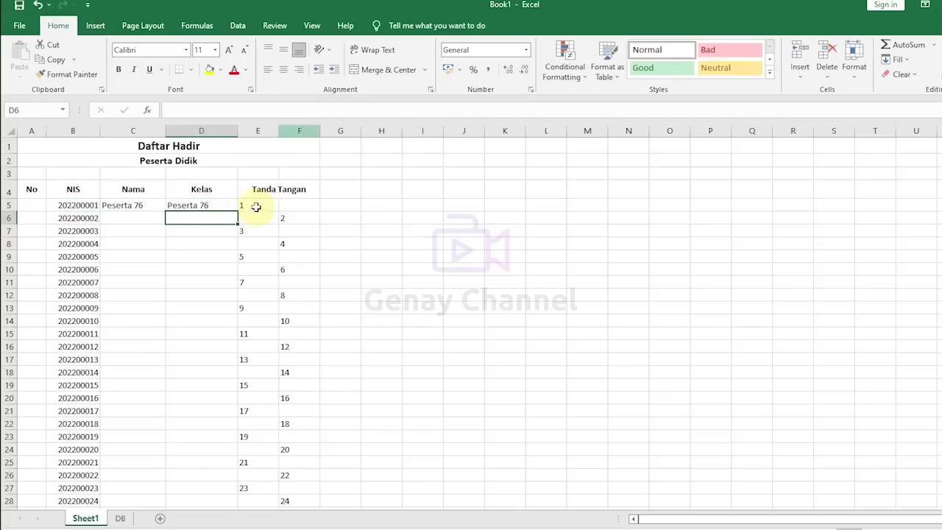
Check the position of the Kelas column on the DB sheet and set the D5 VLOOKUP's column index to 5 on Sheet1
click(121, 518)
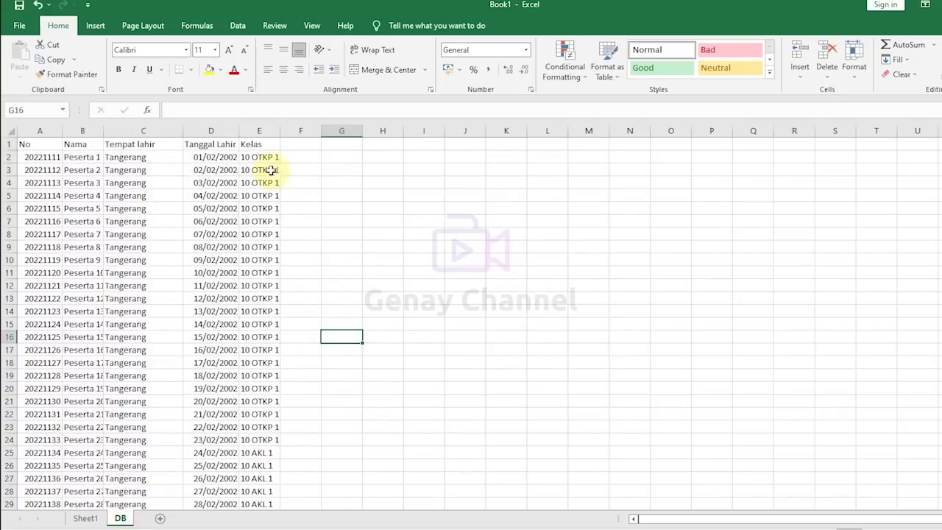
click(46, 157)
click(88, 157)
click(150, 157)
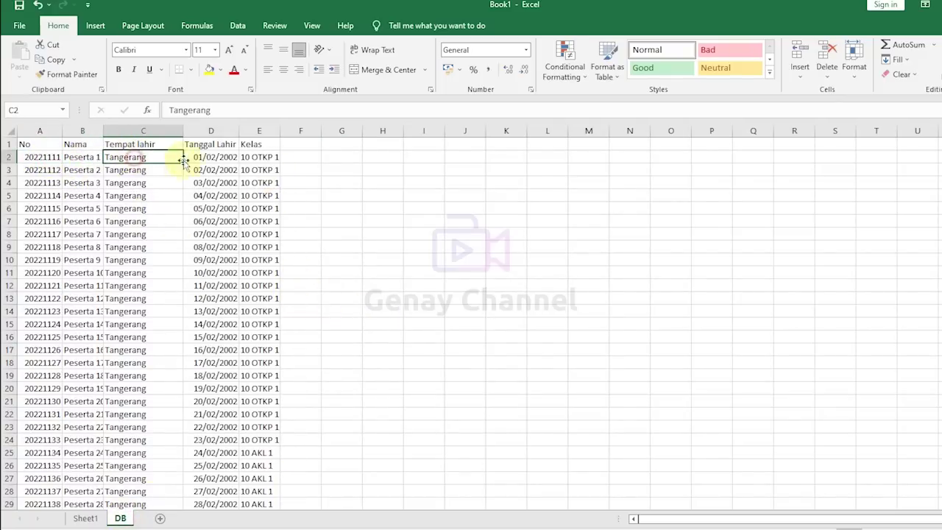
click(213, 157)
click(258, 157)
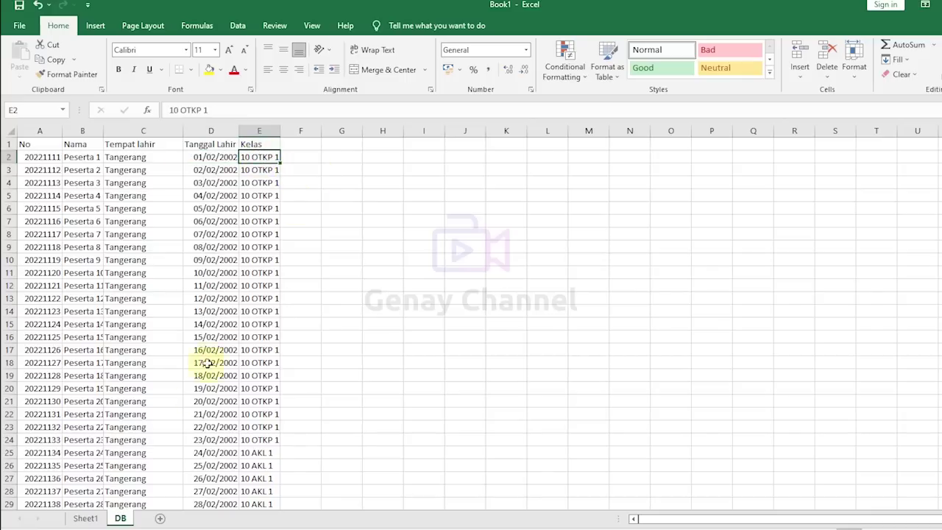
click(85, 518)
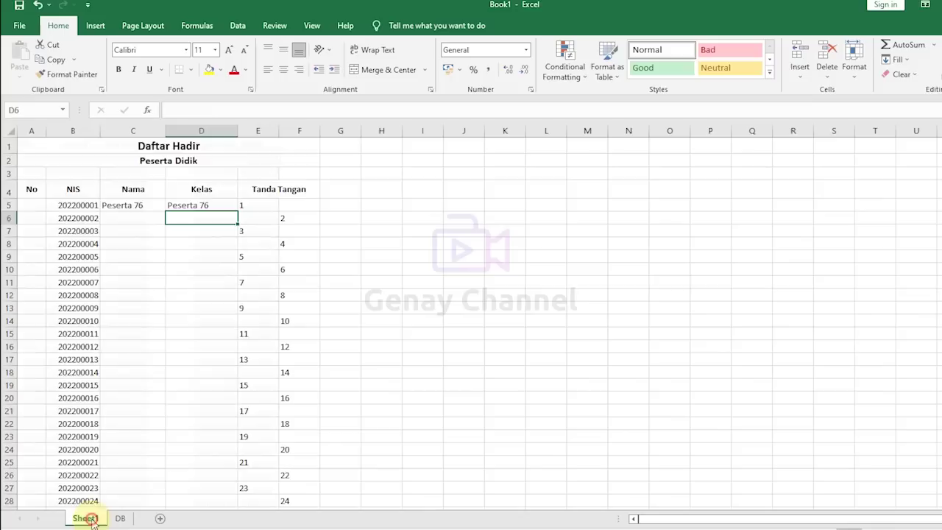
click(199, 206)
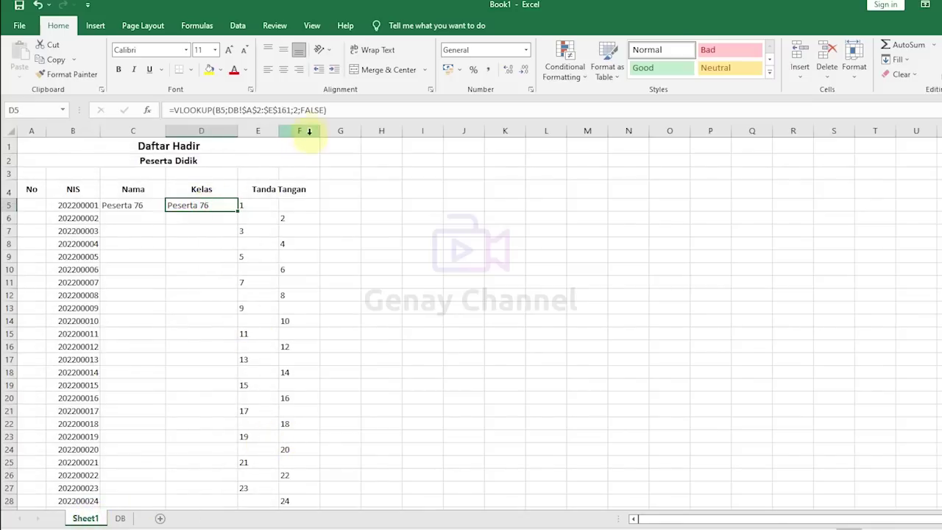
click(298, 110)
key(BackSpace)
text(5)
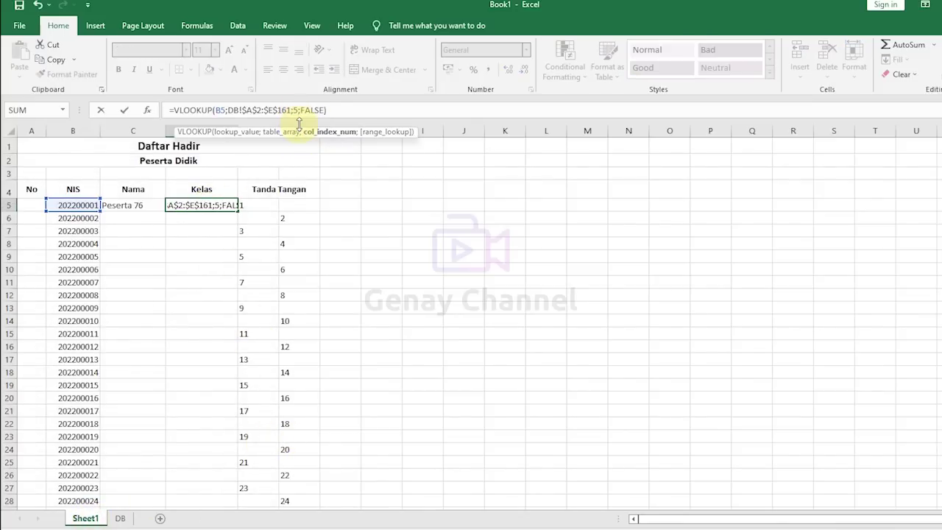
key(Return)
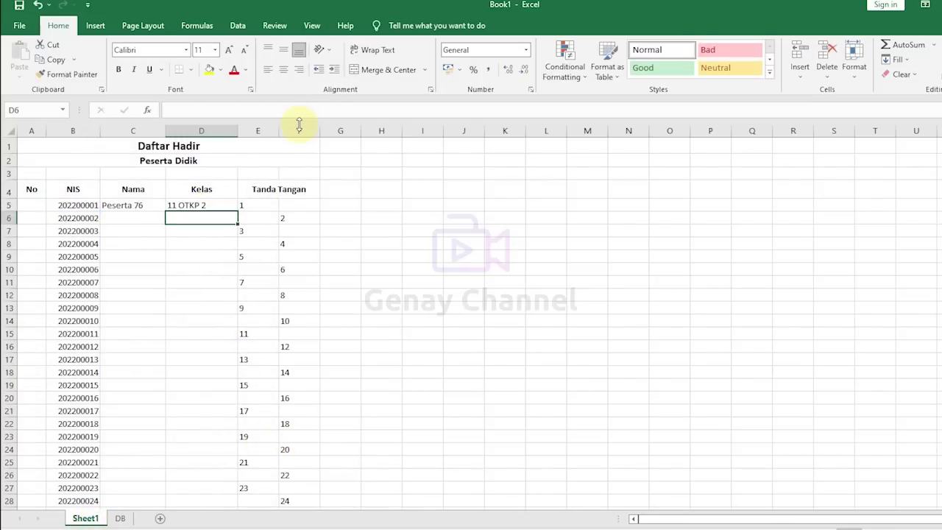
Fill the Nama VLOOKUP formula from C5 down to C34 and review the filled names
click(153, 205)
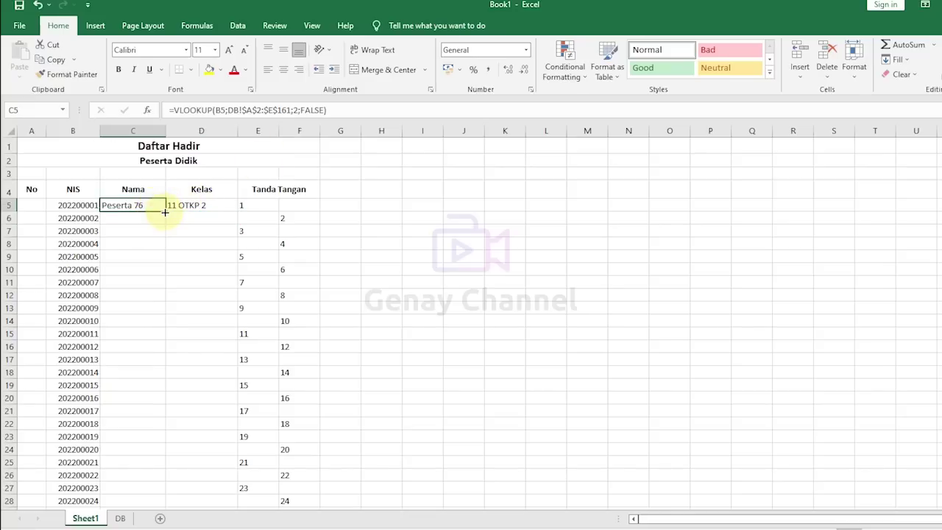
double_click(164, 211)
scroll(197, 292, down, 4)
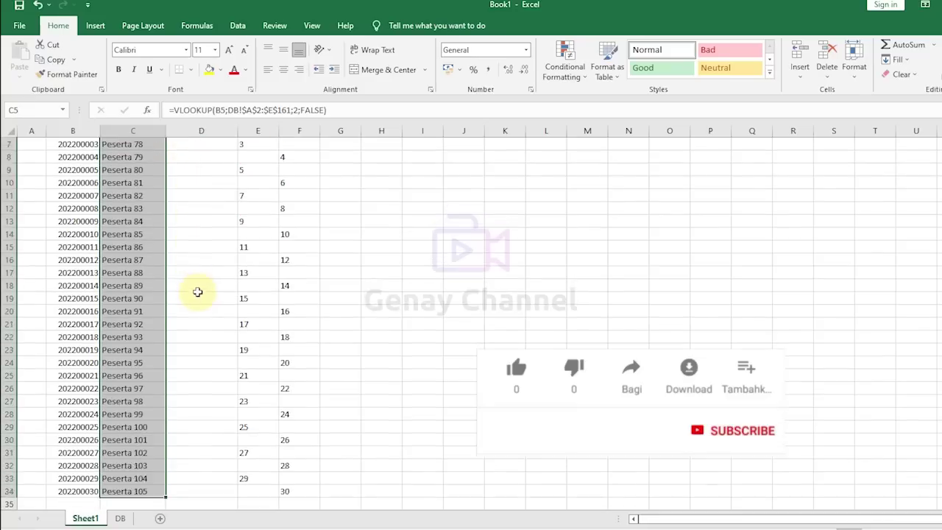
scroll(161, 353, up, 4)
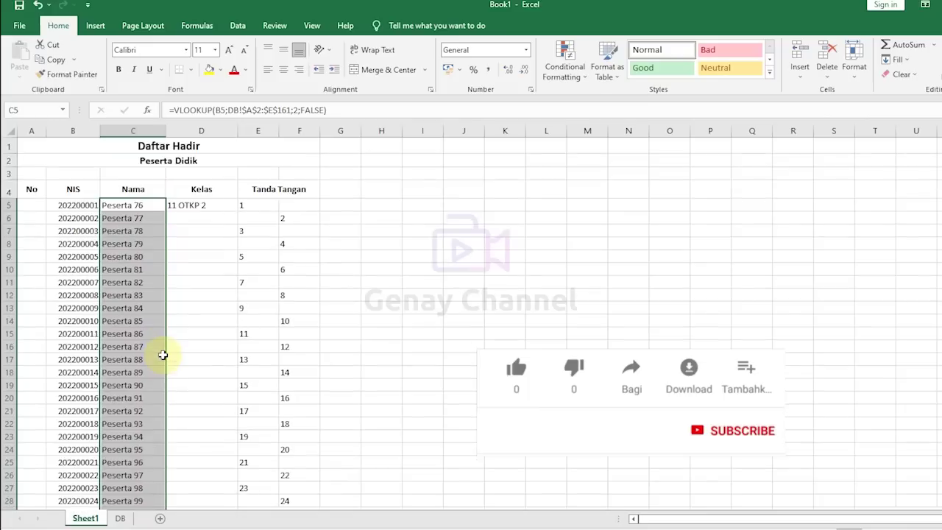
Fill the Kelas VLOOKUP formula from D5 down to D34 and review the filled classes
click(188, 206)
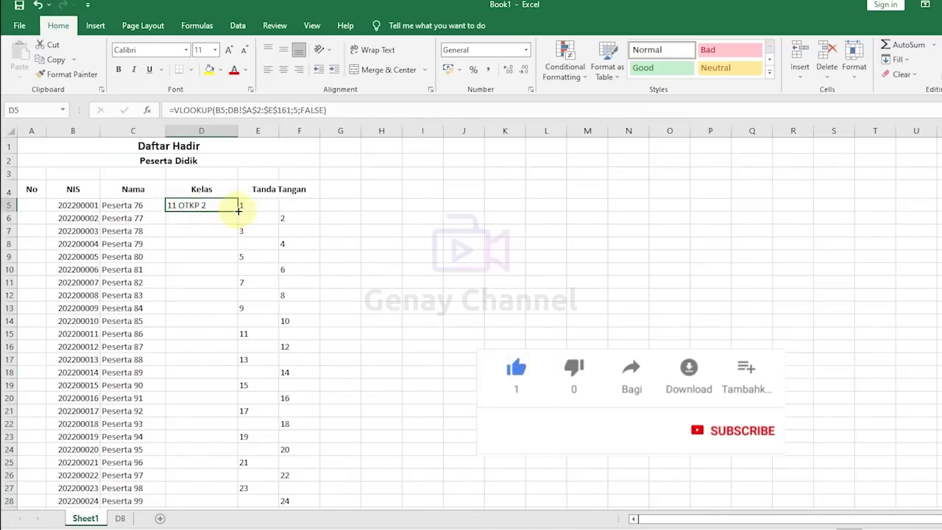
double_click(238, 211)
scroll(226, 326, down, 5)
scroll(225, 326, up, 5)
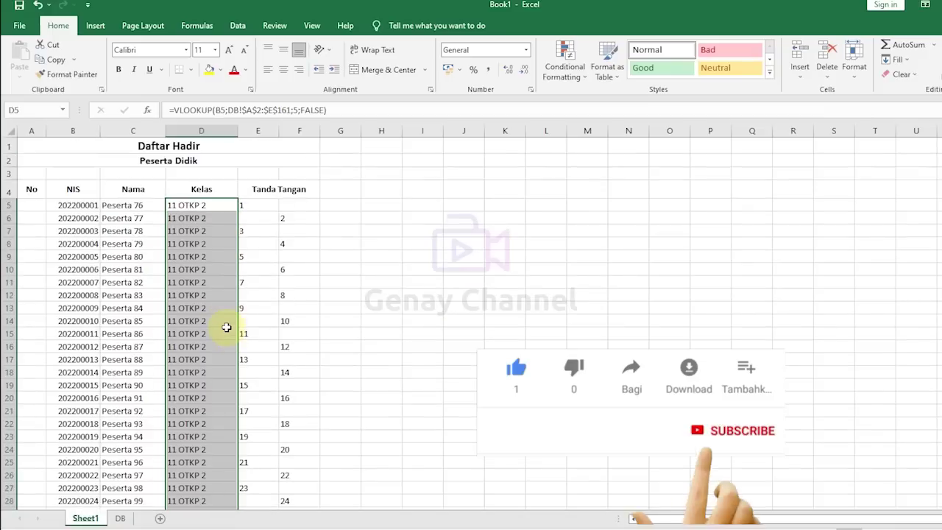
scroll(225, 326, down, 3)
scroll(225, 326, up, 3)
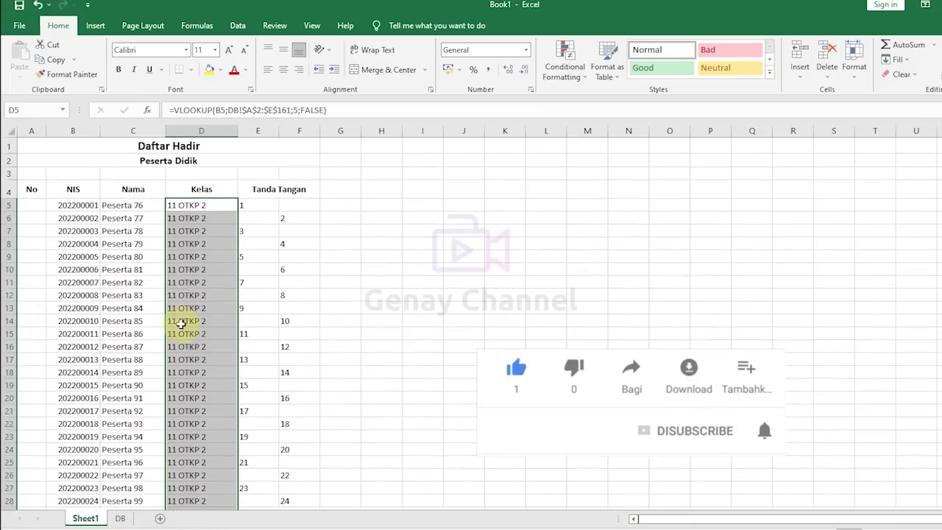
Check the NIS, Nama and Kelas entries in the first and last student rows of the attendance list
click(150, 308)
click(78, 206)
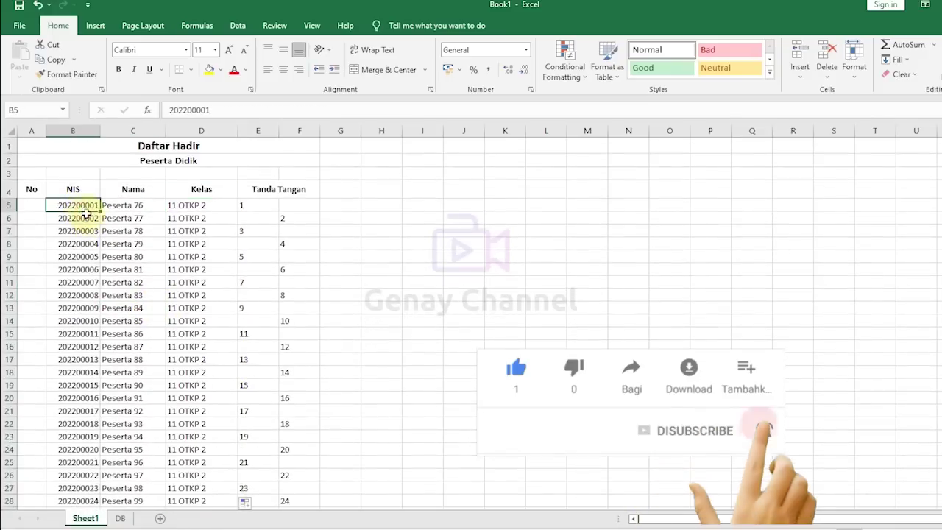
click(153, 205)
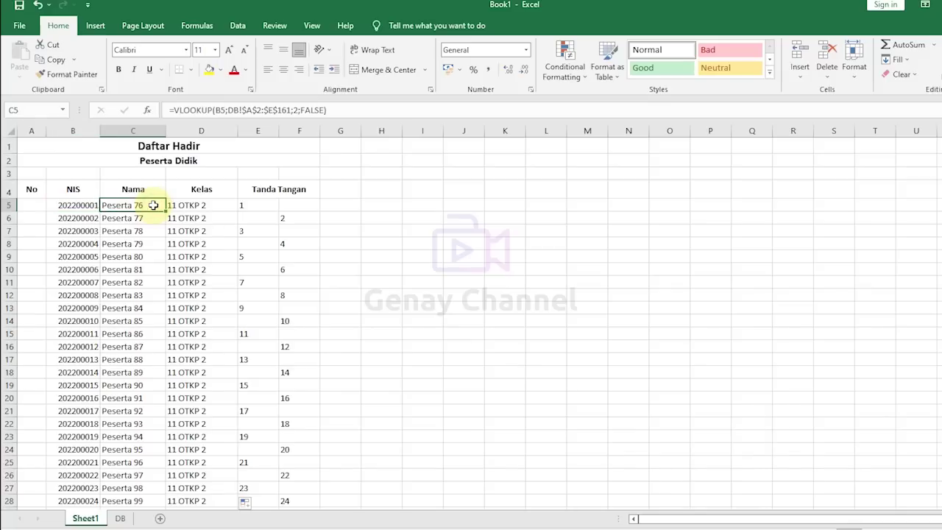
click(209, 205)
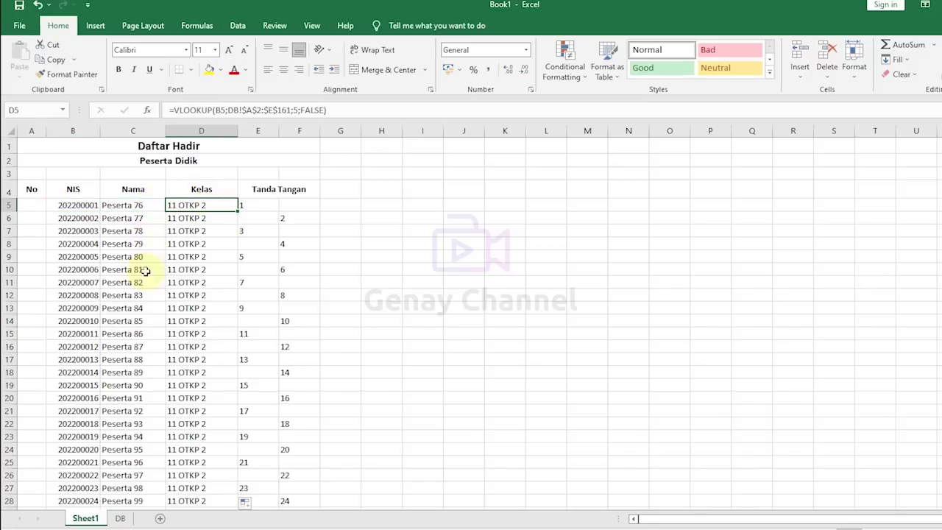
scroll(180, 314, down, 1)
scroll(179, 314, down, 5)
click(81, 376)
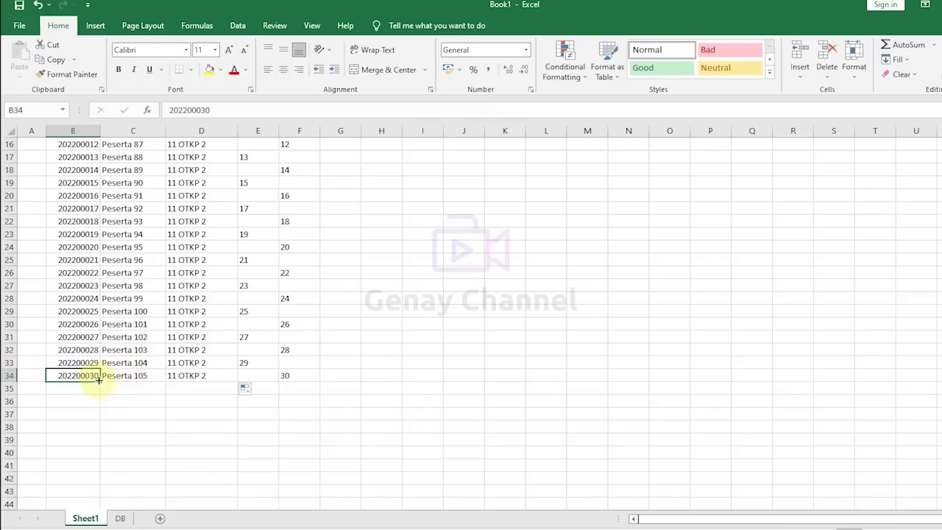
click(123, 377)
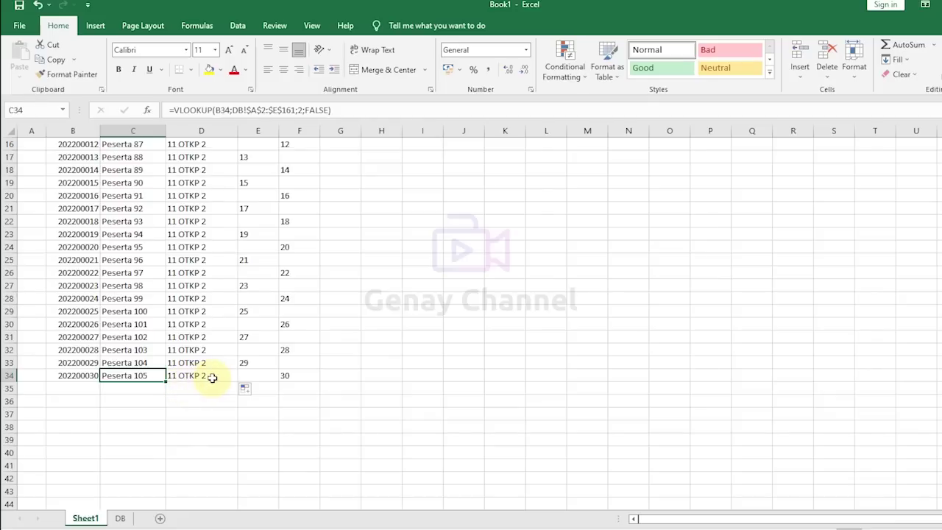
click(205, 377)
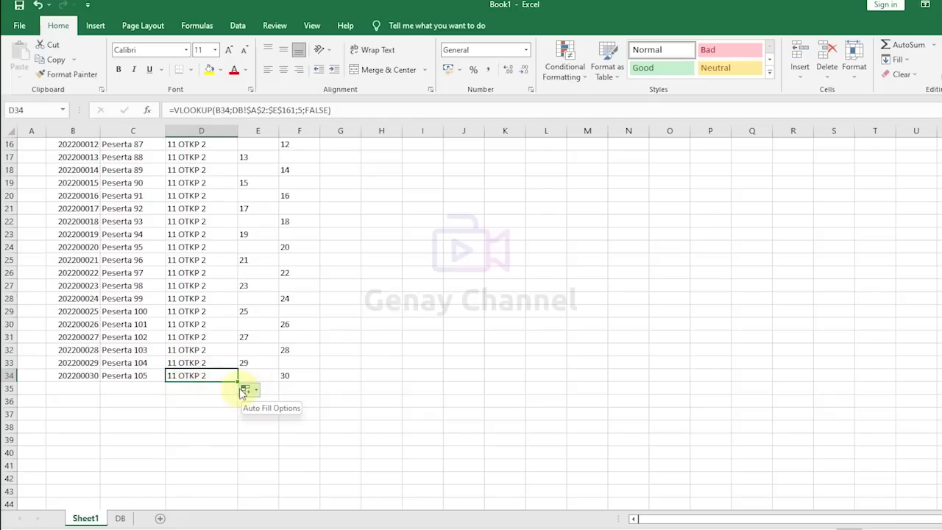
scroll(240, 393, up, 4)
scroll(240, 390, down, 4)
scroll(240, 389, up, 4)
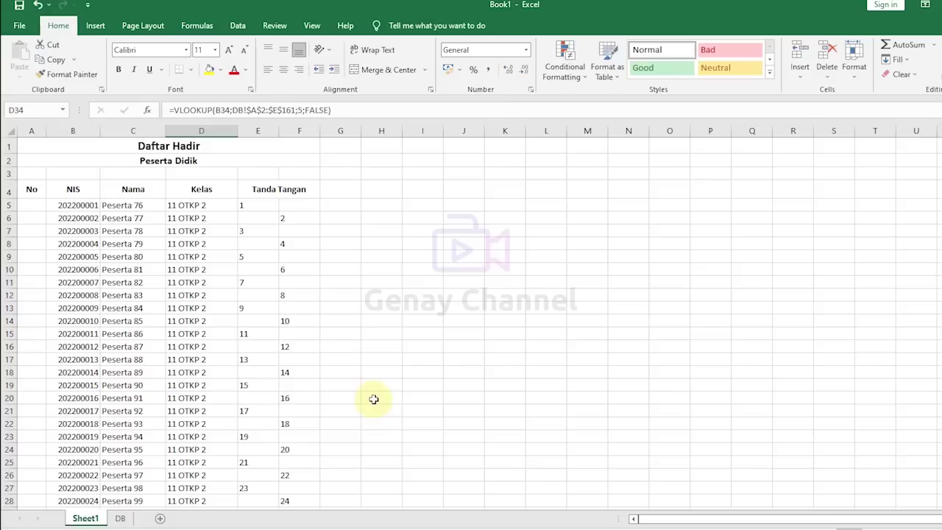
click(394, 373)
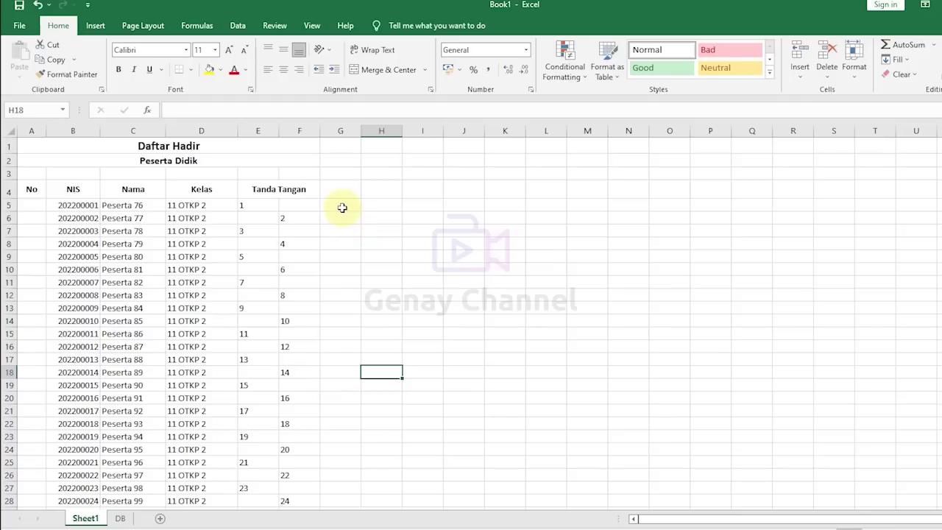
click(343, 206)
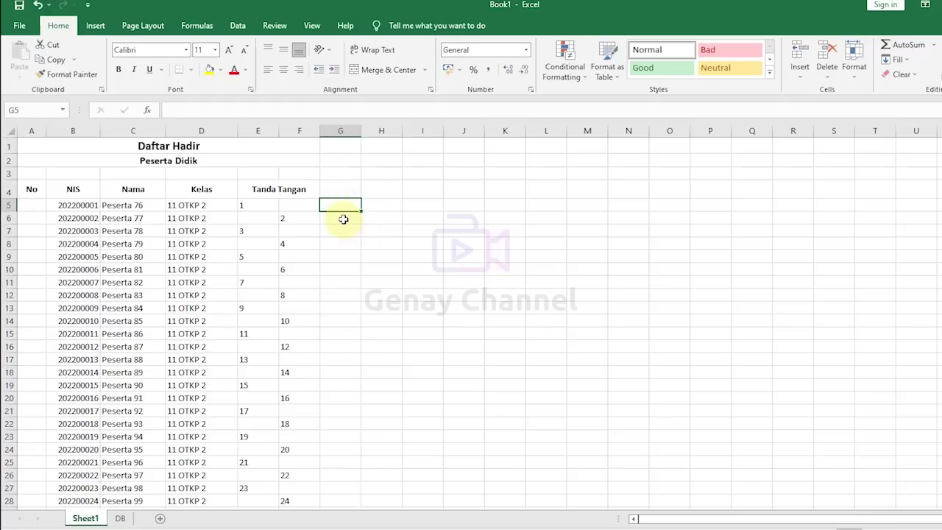
click(343, 218)
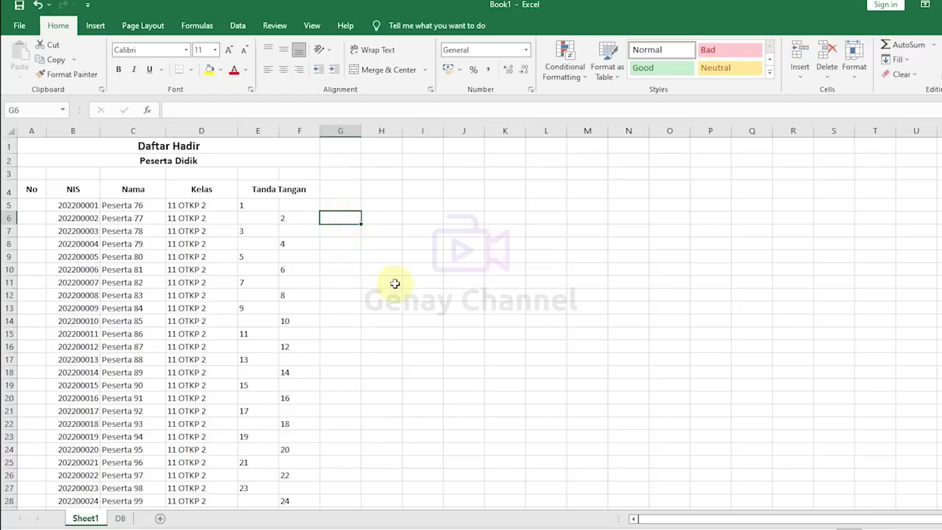
drag(85, 204, 74, 309)
drag(73, 199, 71, 309)
click(345, 304)
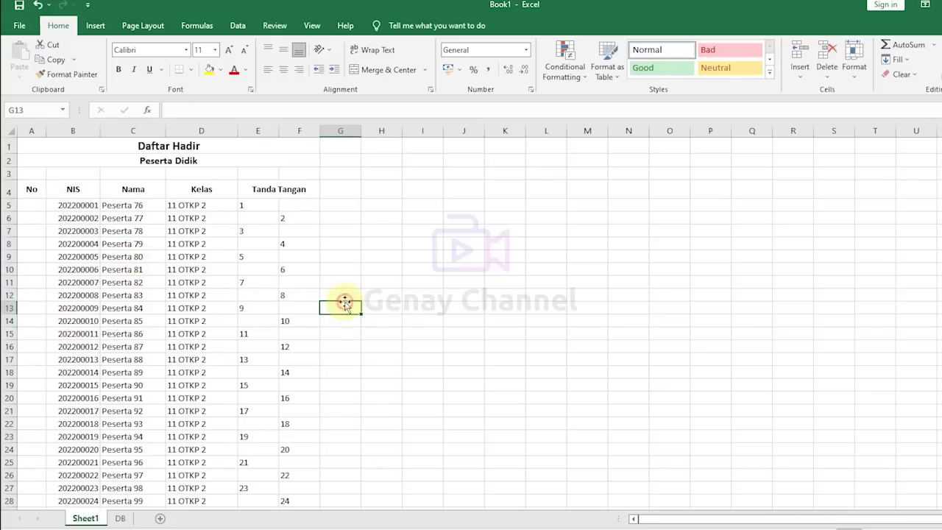
Inspect the table array reference in the C5 VLOOKUP and compare it with the data on the DB sheet
click(119, 518)
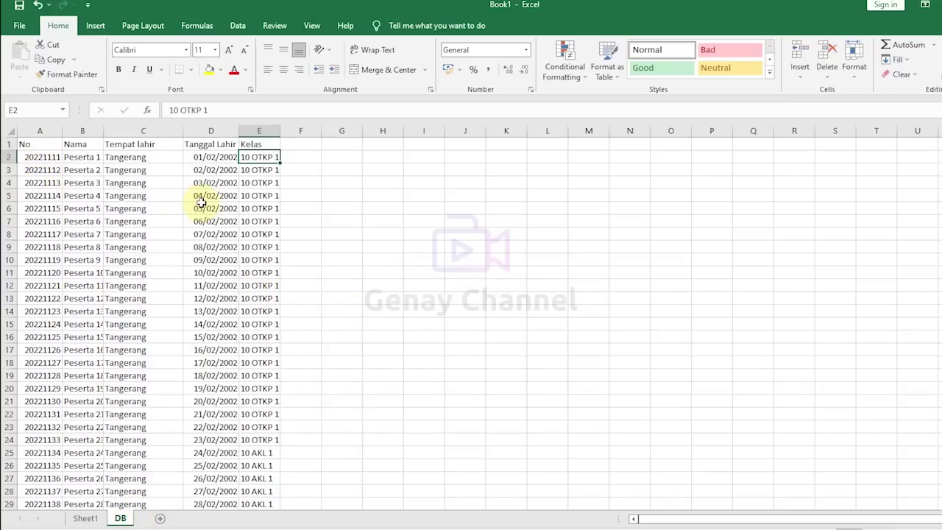
click(85, 518)
click(124, 206)
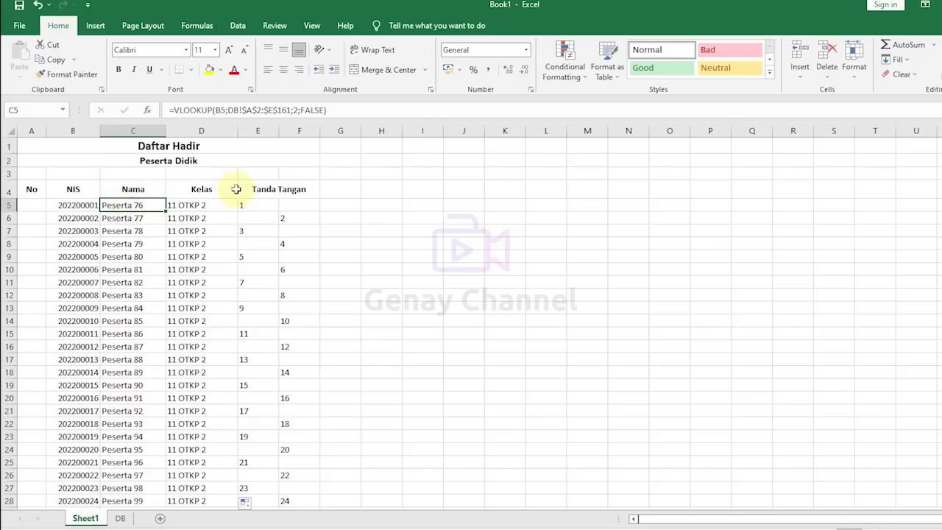
drag(226, 110, 286, 110)
click(288, 110)
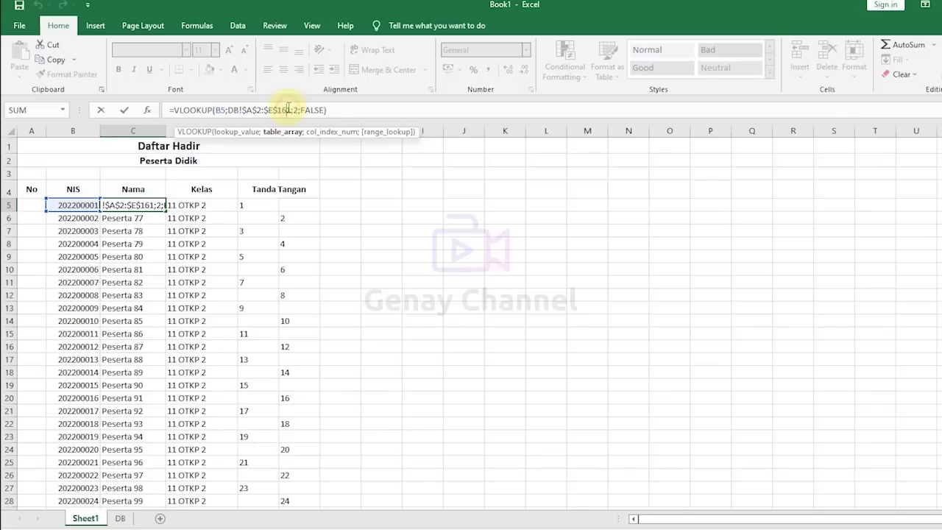
key(Escape)
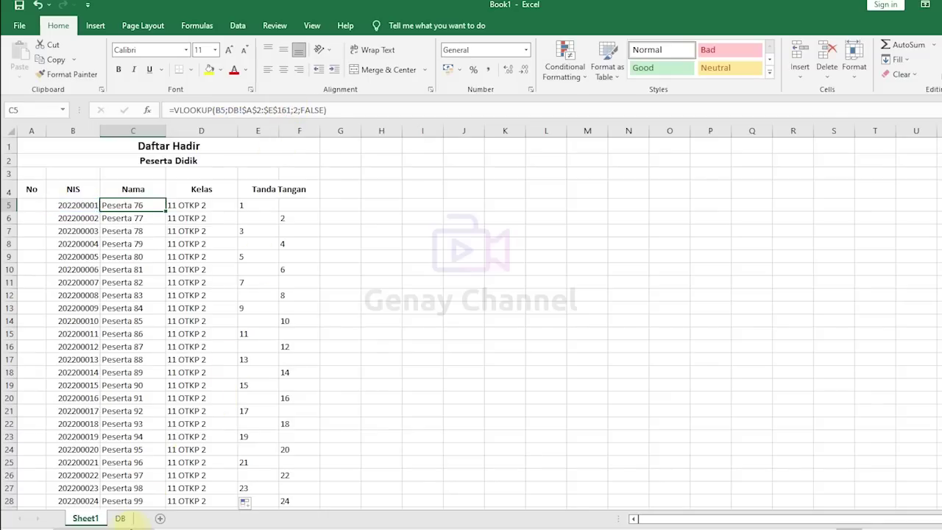
click(120, 518)
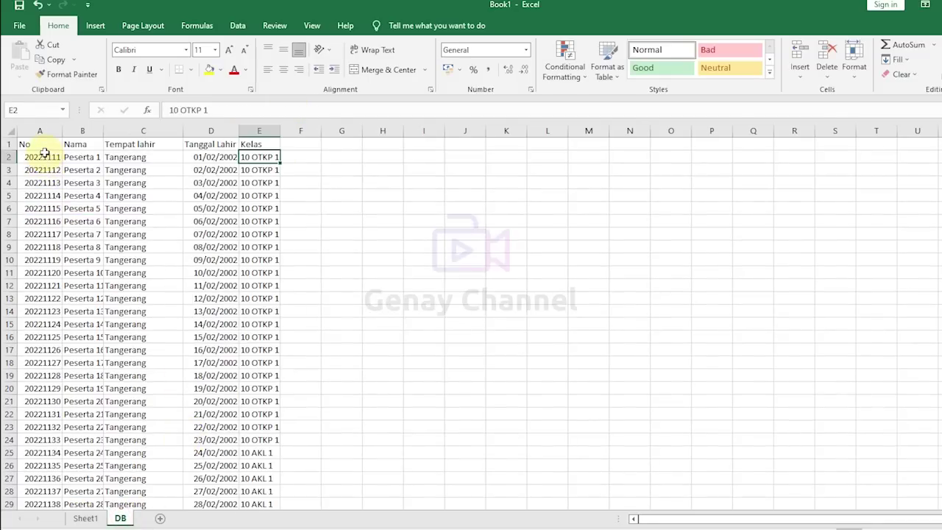
drag(40, 156, 671, 223)
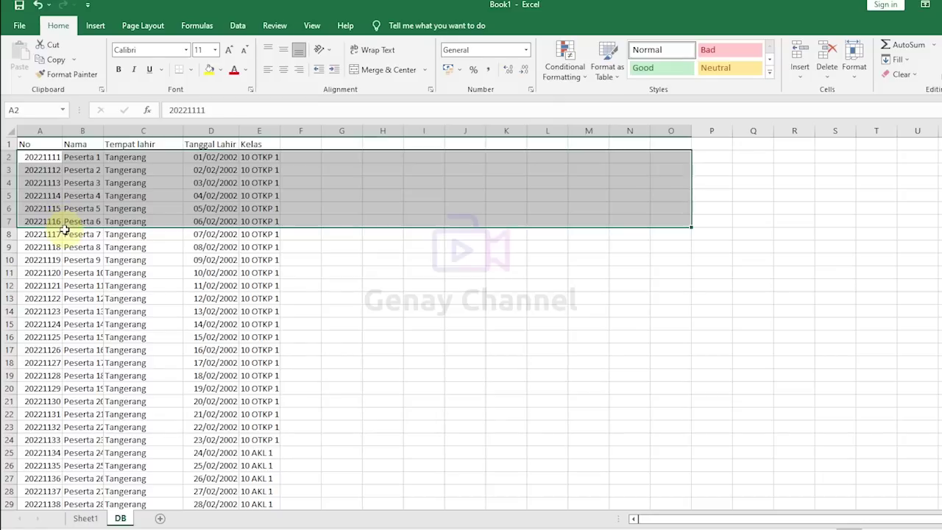
click(91, 209)
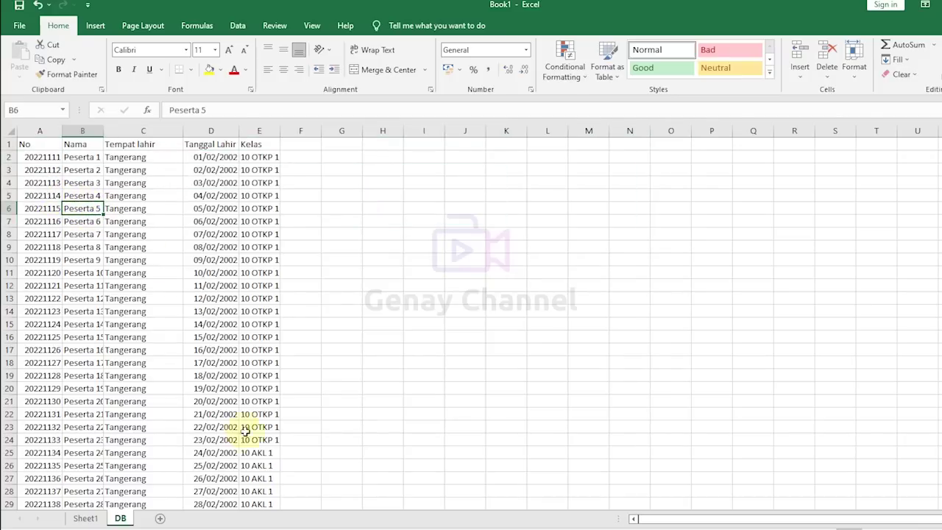
Look up the first listed student's NIS from B5 on the DB sheet and examine that record across to its Kelas entry
click(85, 517)
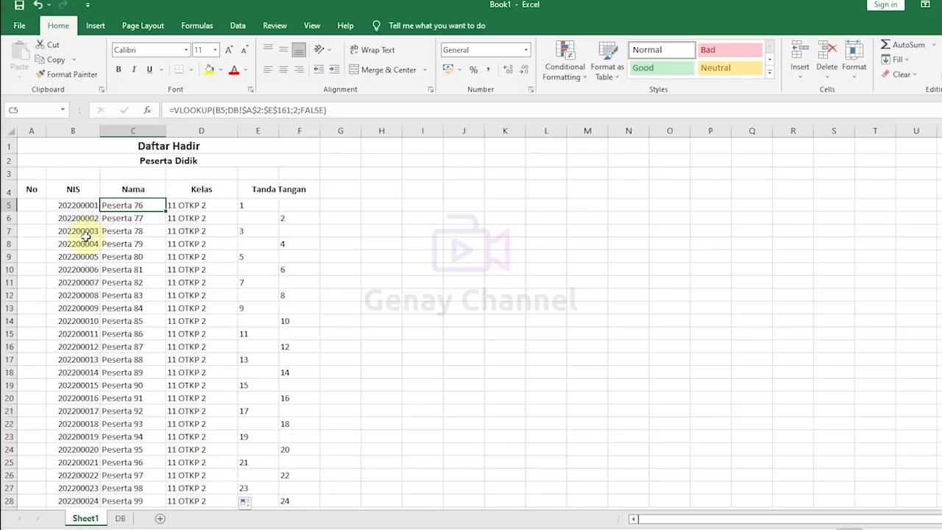
click(81, 208)
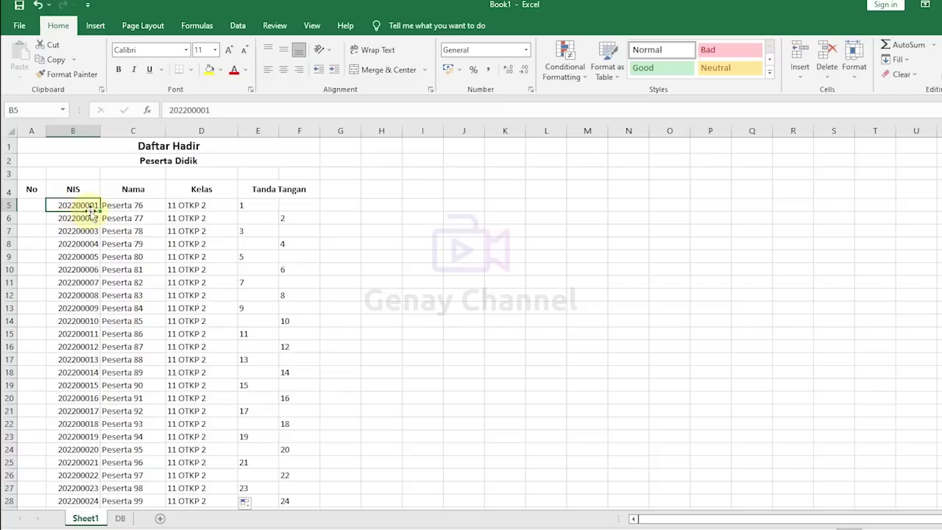
click(119, 518)
scroll(60, 300, down, 10)
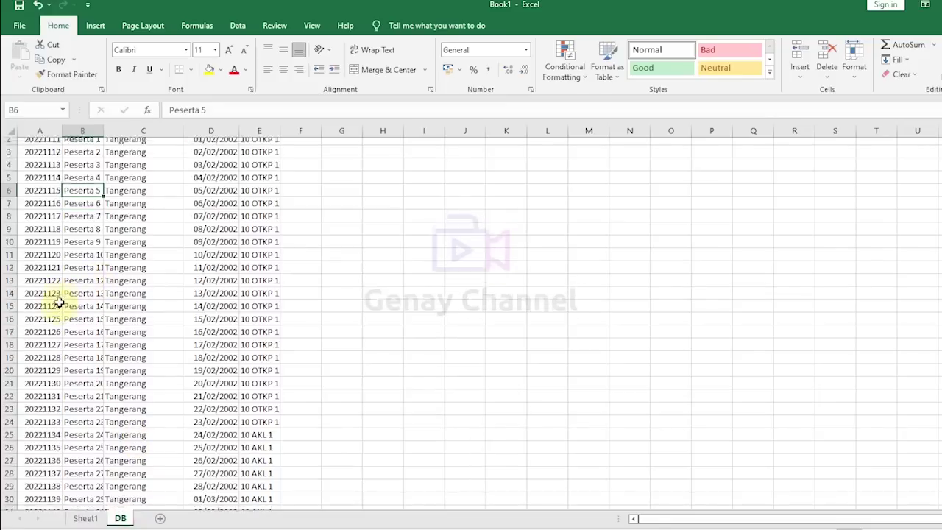
scroll(60, 302, down, 13)
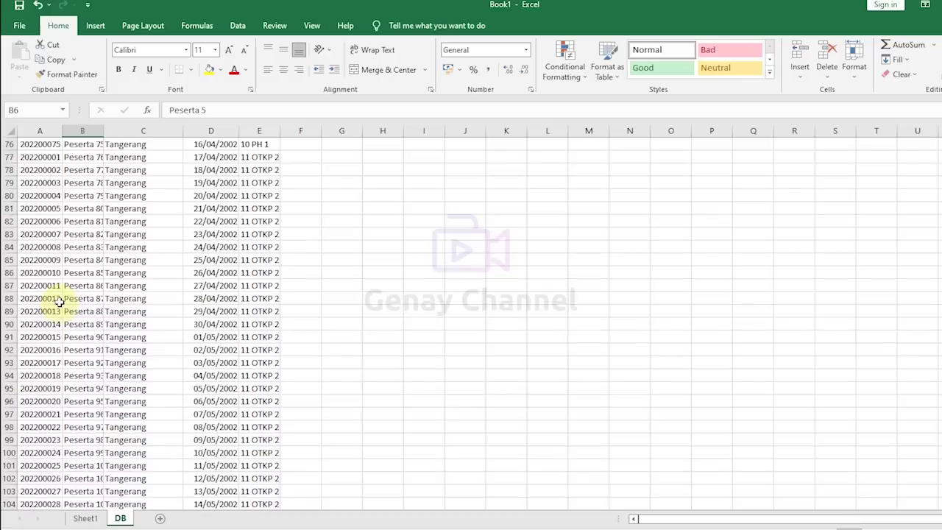
scroll(60, 302, up, 1)
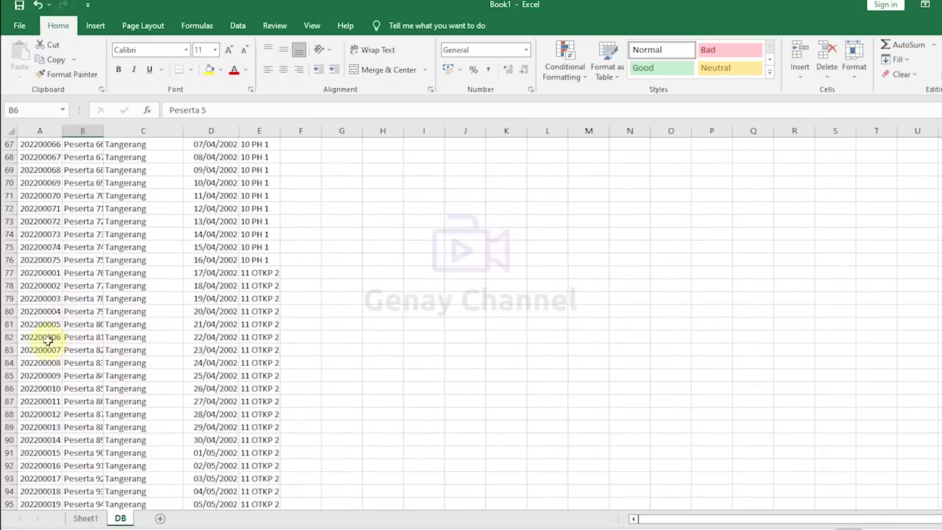
click(43, 272)
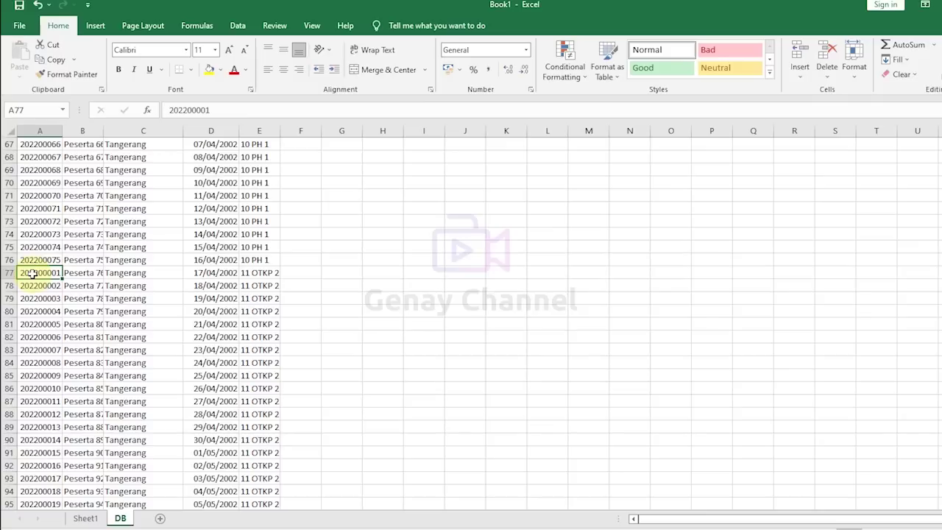
drag(33, 273, 386, 273)
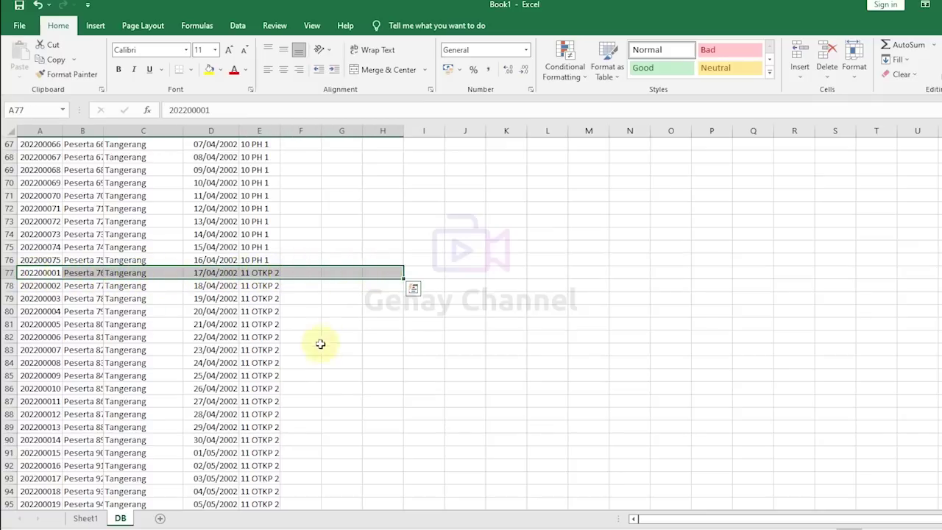
click(11, 272)
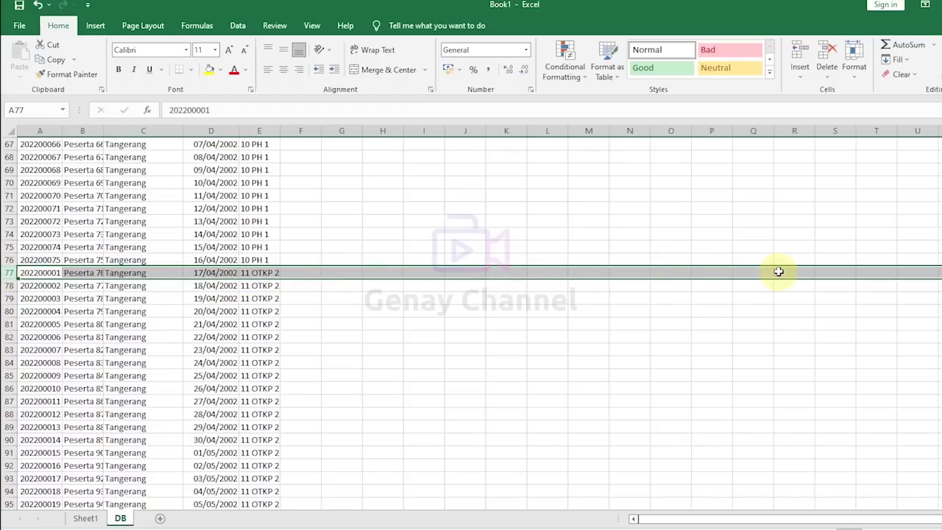
click(47, 271)
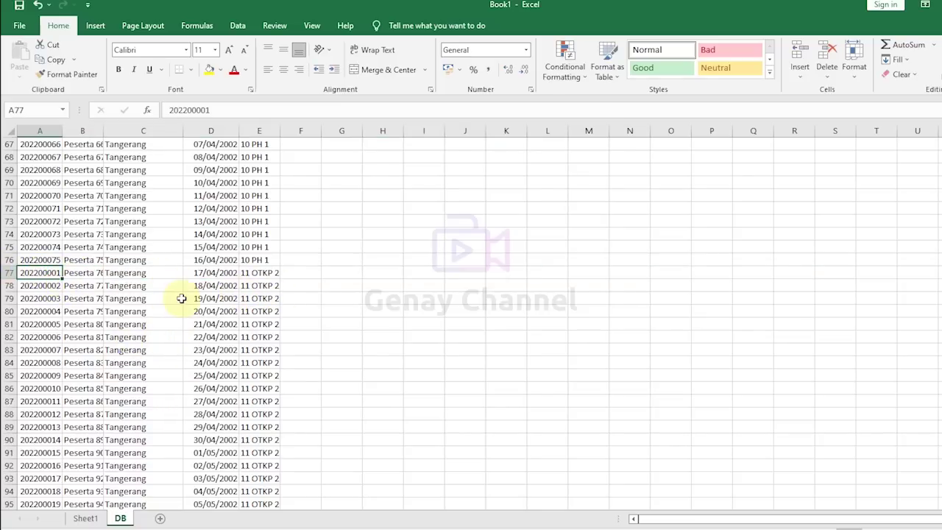
click(266, 273)
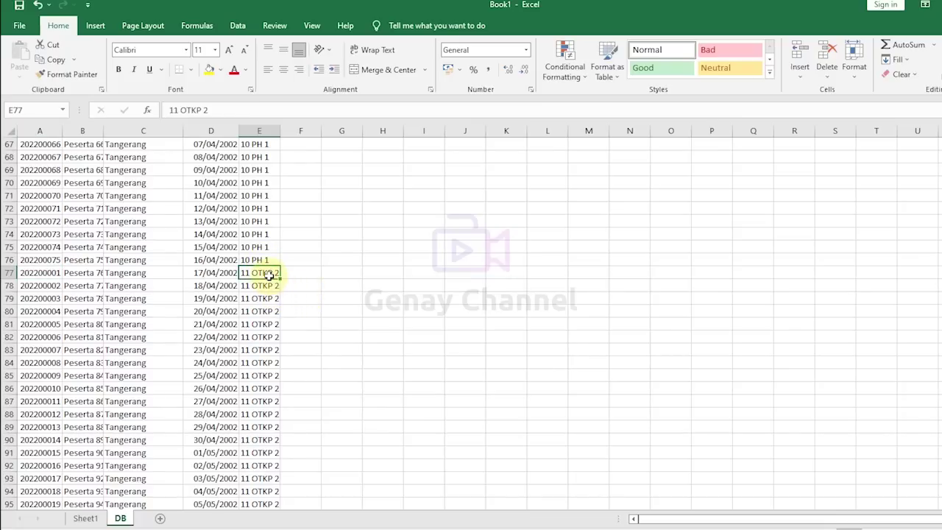
Insert a blank row above the header row of the DB sheet
scroll(268, 274, up, 20)
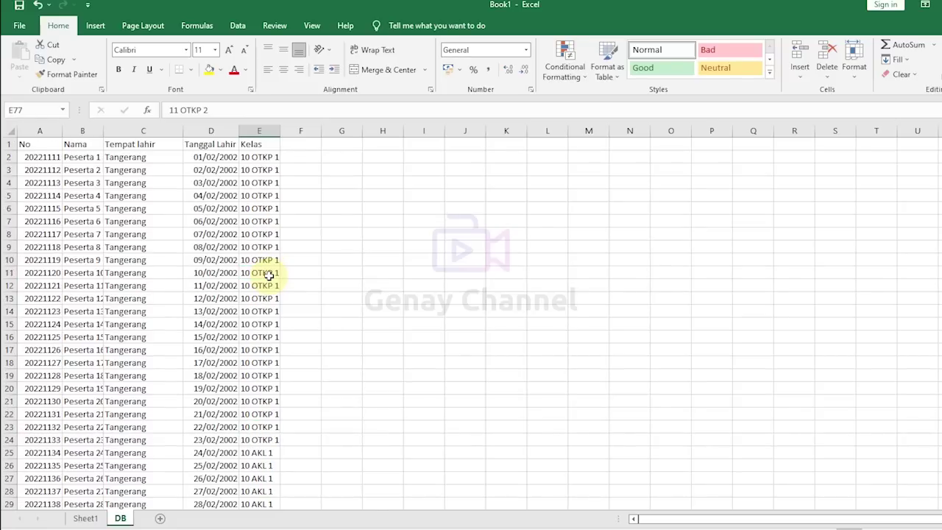
click(7, 145)
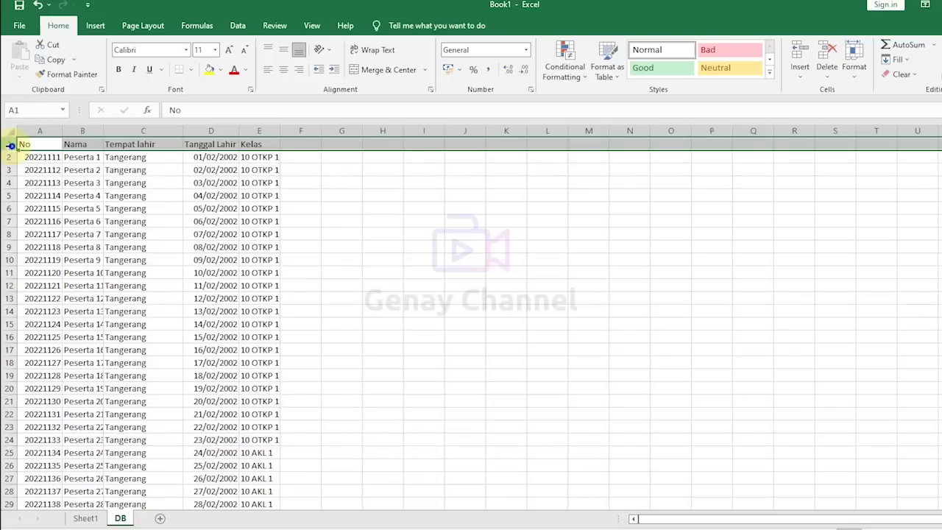
right_click(8, 144)
click(42, 258)
click(373, 199)
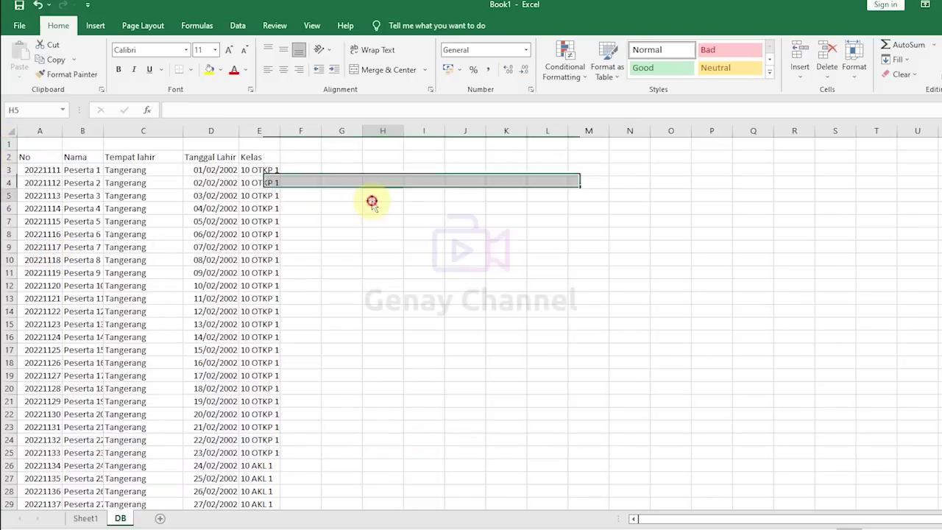
Number the DB columns from No to Kelas as 1 to 5 in cells A1 to E1
click(48, 143)
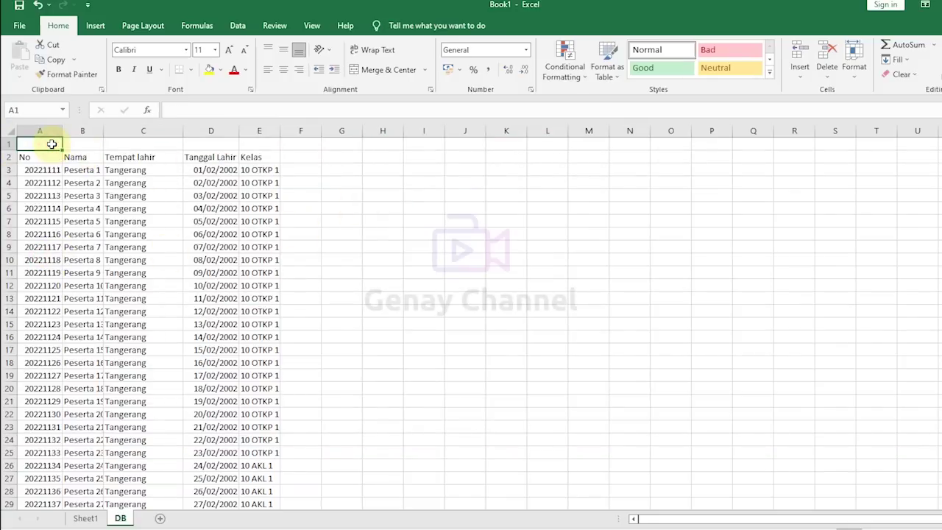
text(1)
key(Tab)
text(2)
key(Tab)
text(3)
key(Tab)
drag(52, 144, 274, 145)
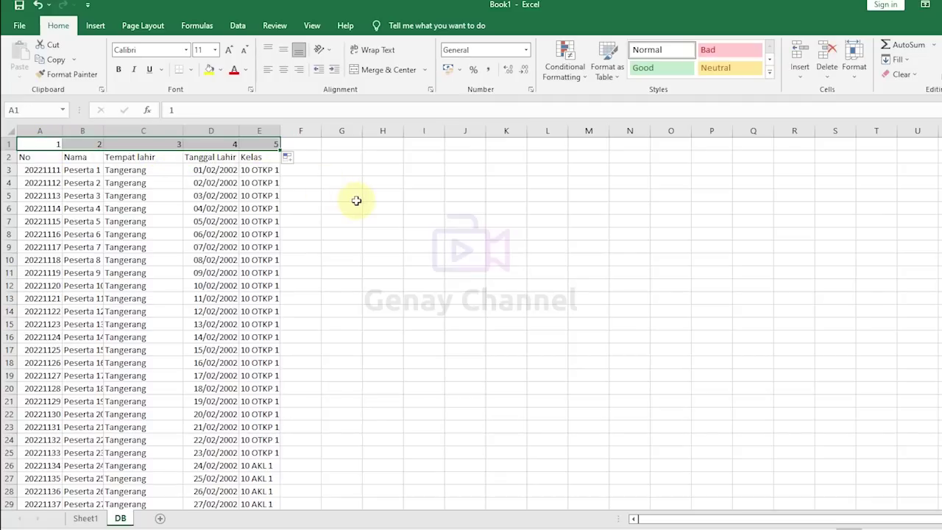
Compare the Kelas column and its number on the DB sheet with the column index argument of the C6 VLOOKUP on Sheet1
click(356, 200)
click(269, 182)
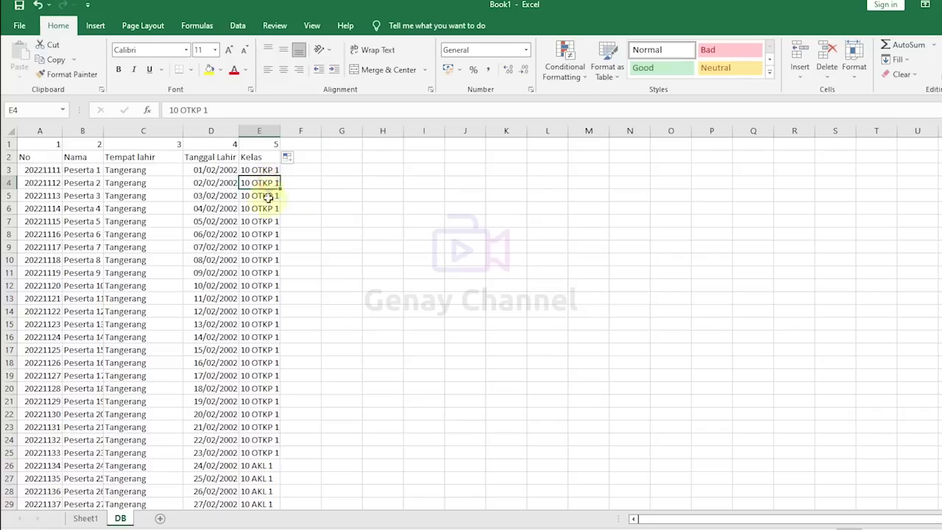
click(382, 272)
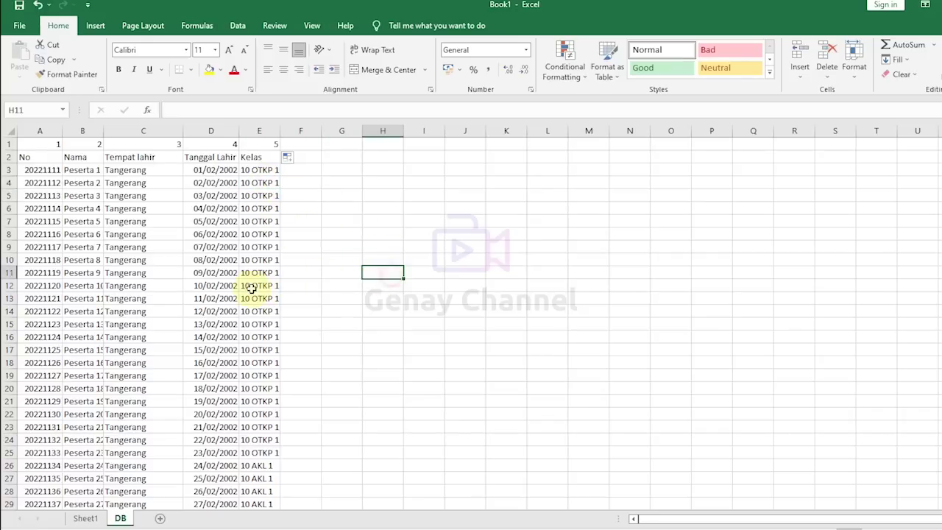
click(263, 158)
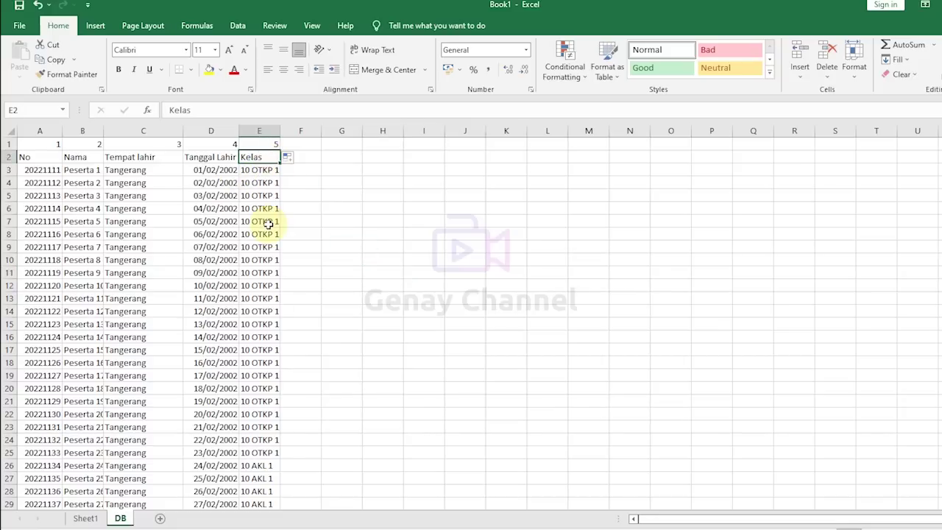
click(257, 143)
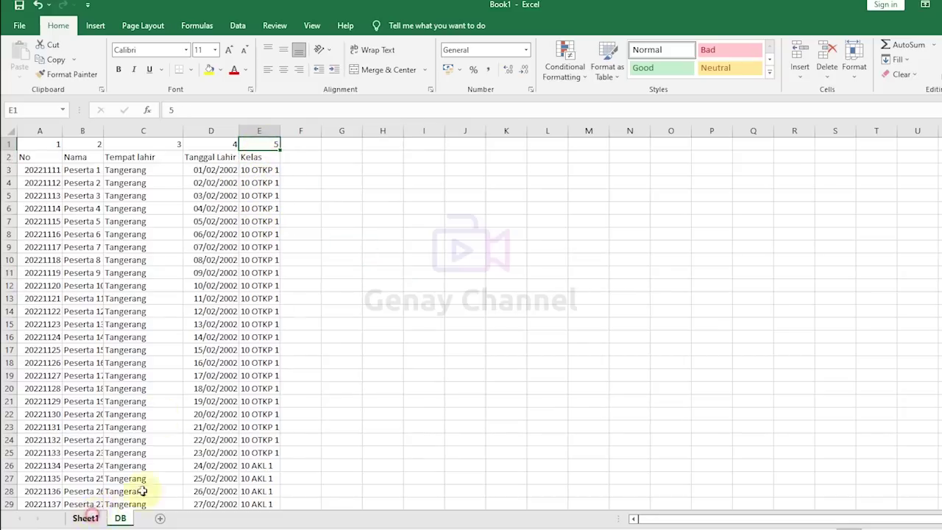
click(85, 518)
click(147, 217)
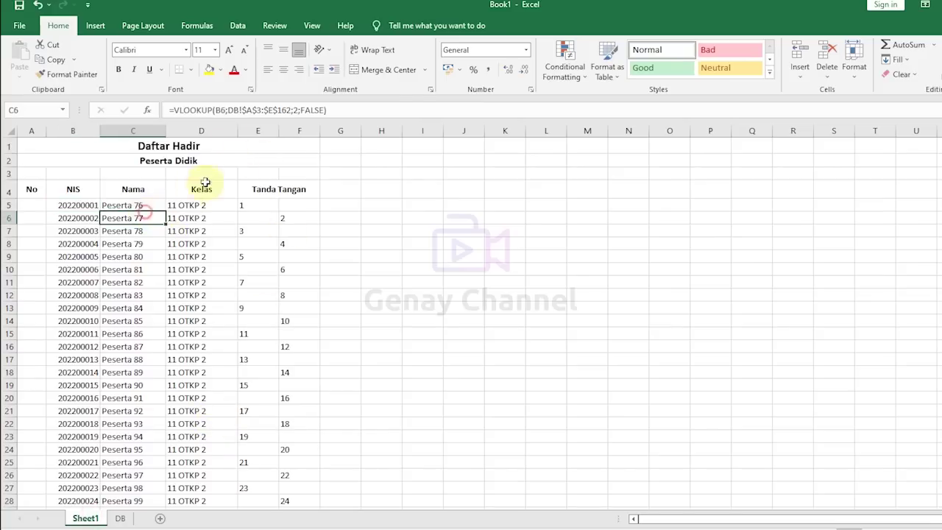
click(300, 109)
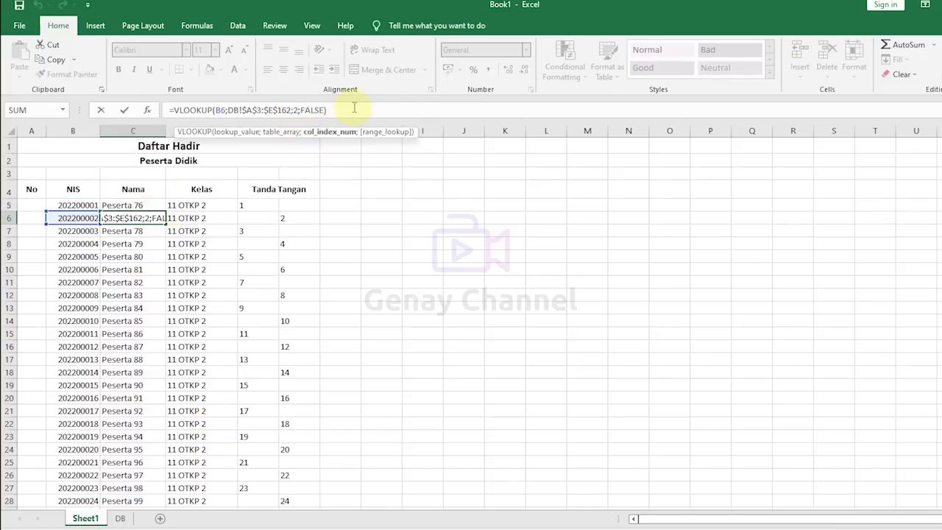
key(Escape)
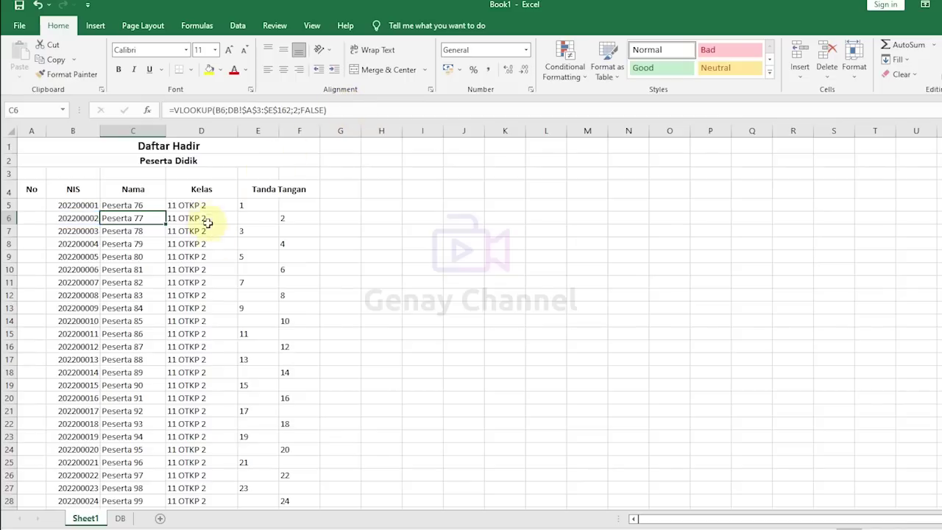
Clear the NIS of Peserta 76 in cell A78 of the DB sheet
click(120, 518)
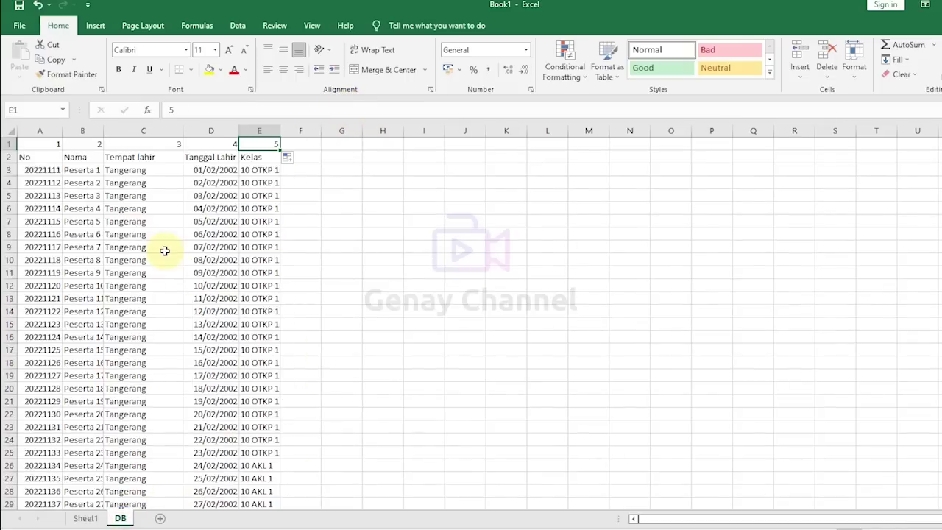
scroll(209, 318, down, 9)
scroll(209, 318, down, 4)
click(52, 311)
scroll(221, 368, down, 11)
scroll(210, 367, down, 3)
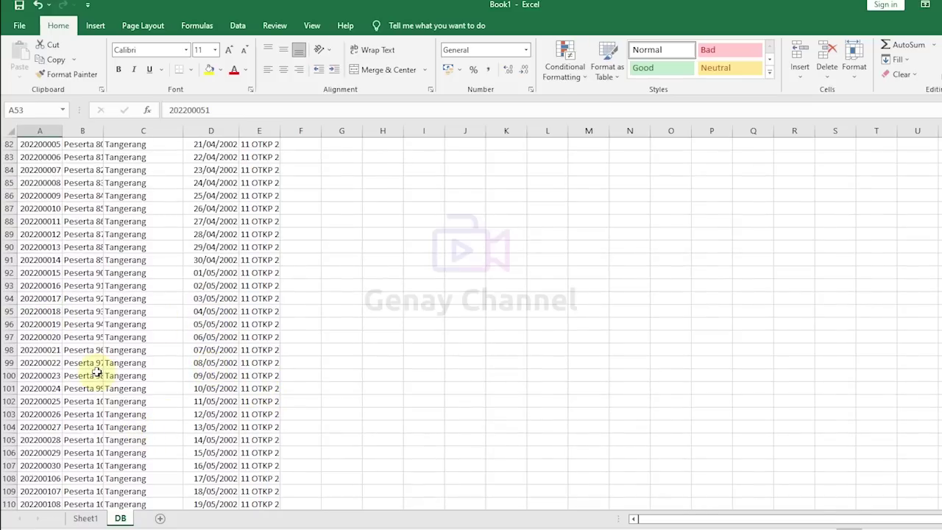
scroll(59, 254, up, 3)
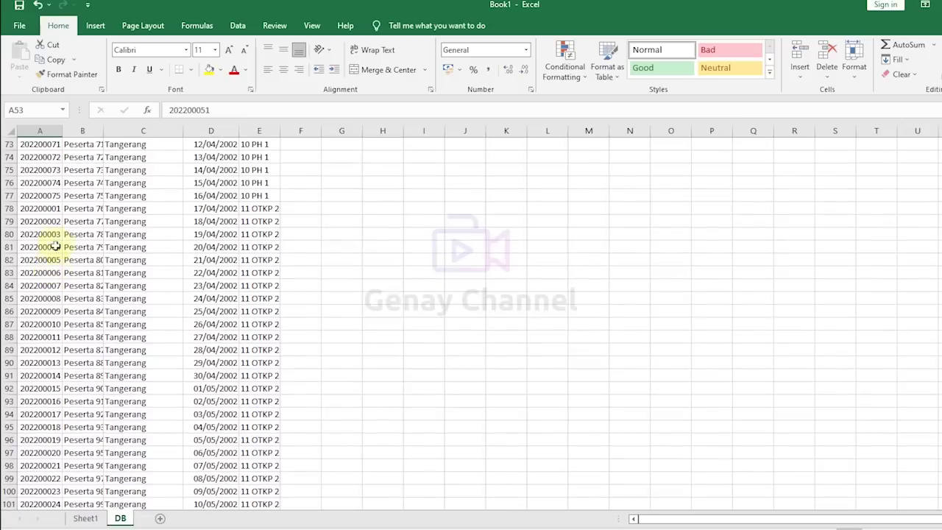
click(44, 211)
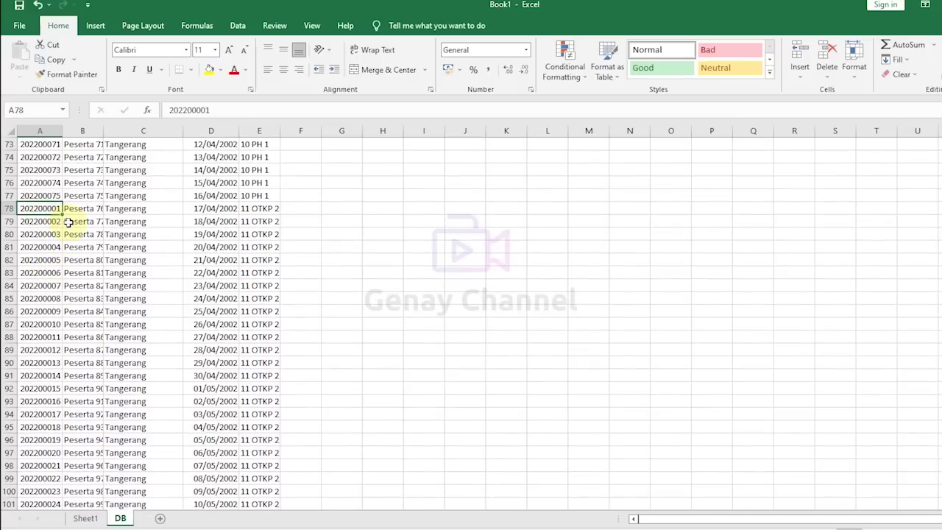
key(Delete)
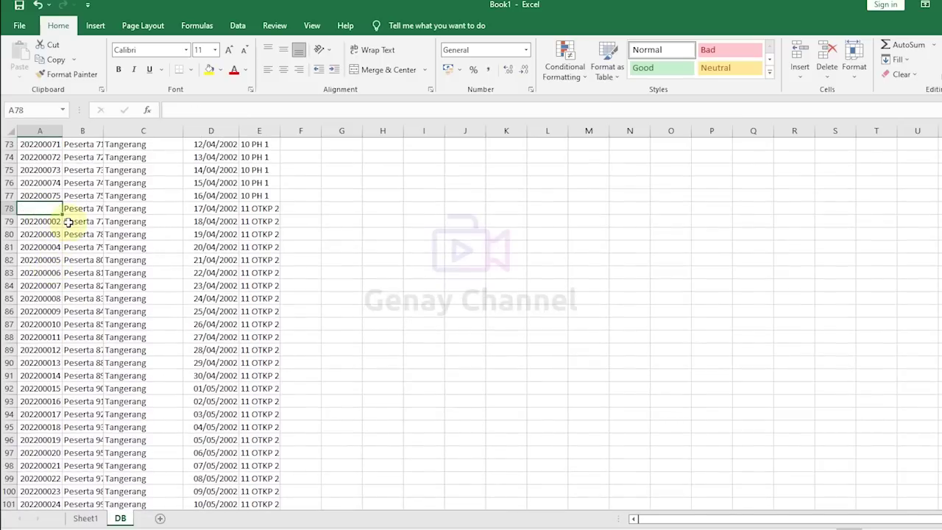
Examine the Nama and Kelas lookup results in C5 and D5 on Sheet1 and compare them with the row below
click(85, 517)
click(139, 205)
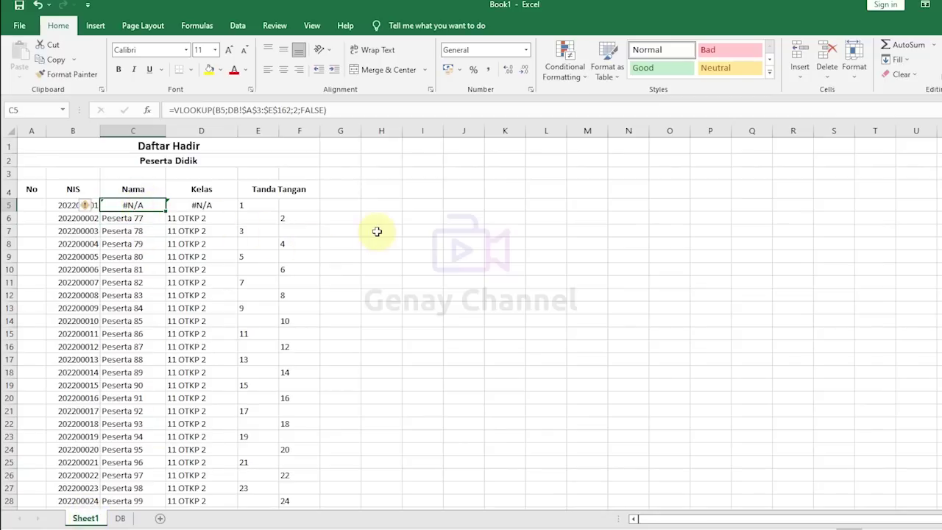
click(213, 205)
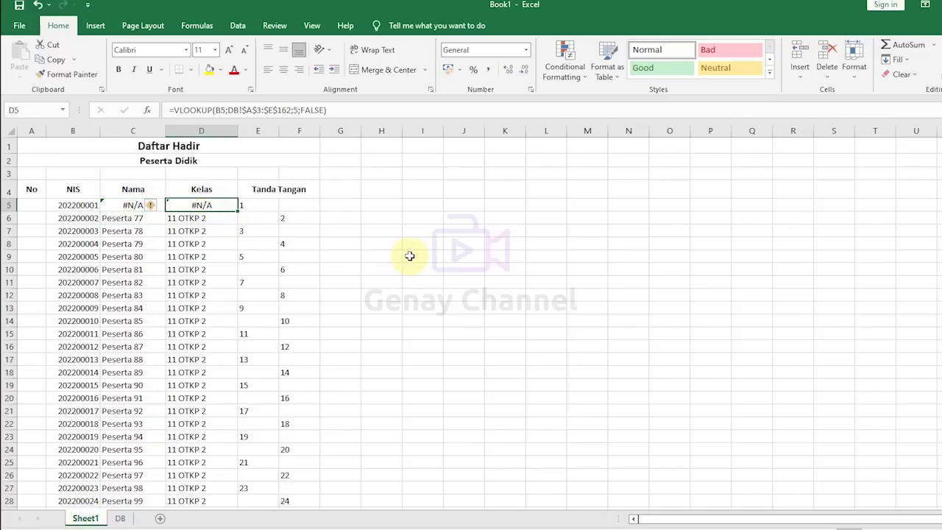
click(156, 206)
click(217, 211)
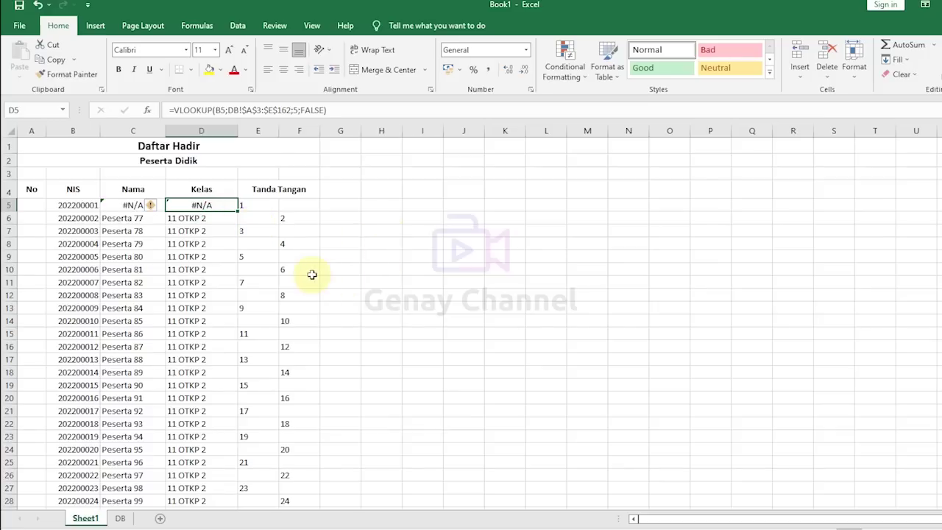
click(131, 206)
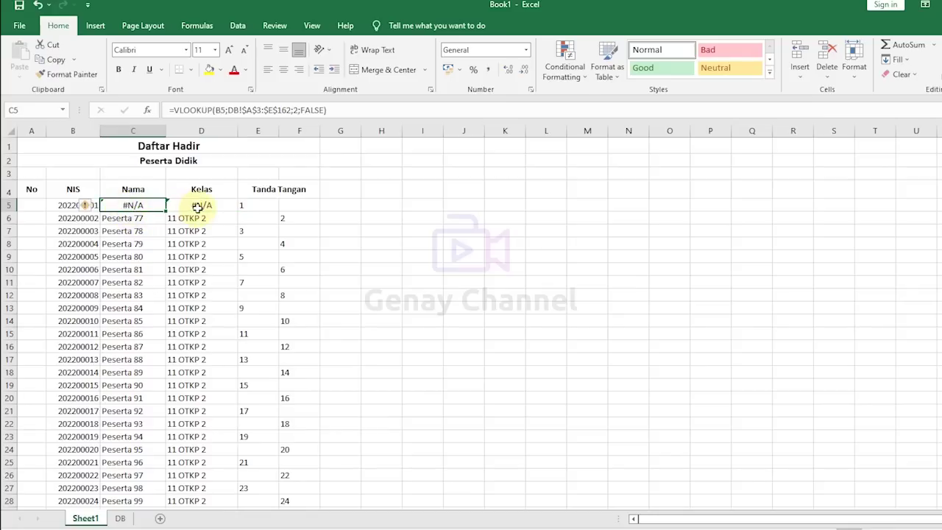
click(198, 206)
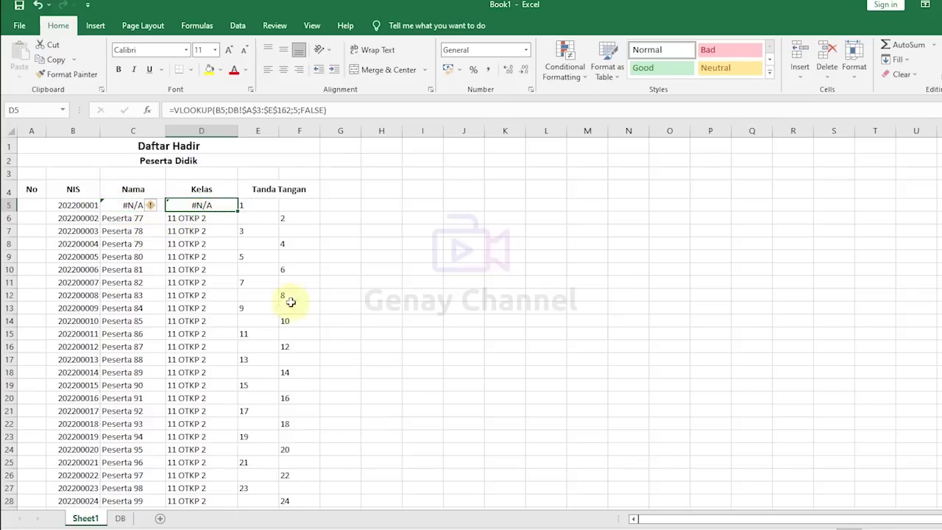
click(121, 208)
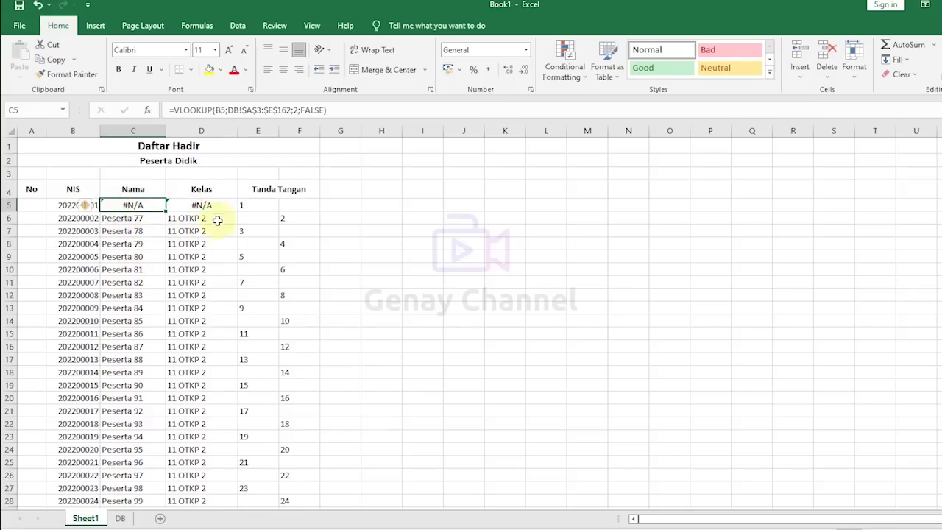
click(203, 205)
click(129, 218)
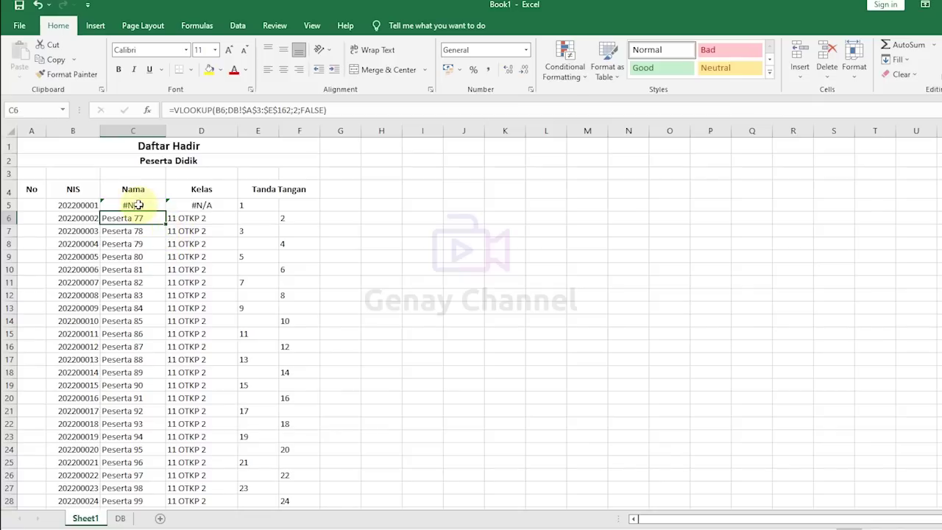
click(203, 207)
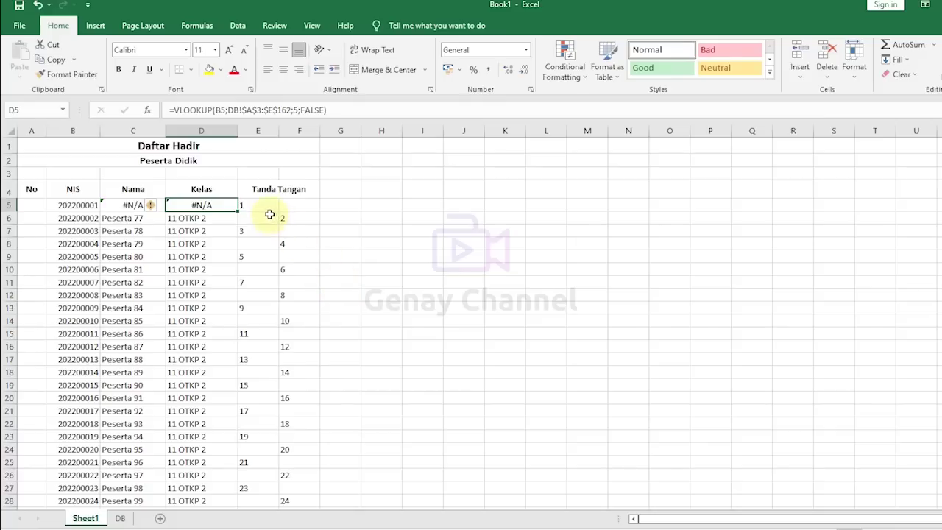
Check the VLOOKUP formulas of row 5 on Sheet1 against those in D6 and C9
click(261, 206)
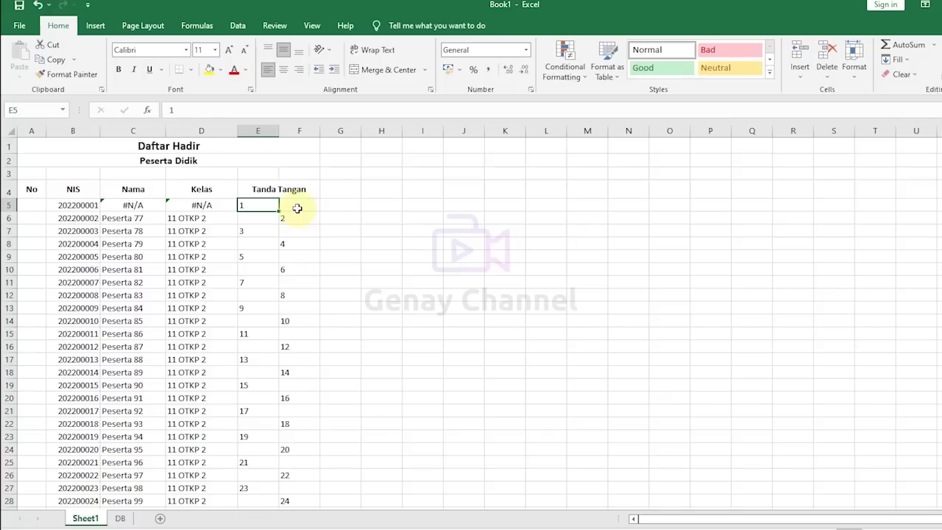
click(212, 219)
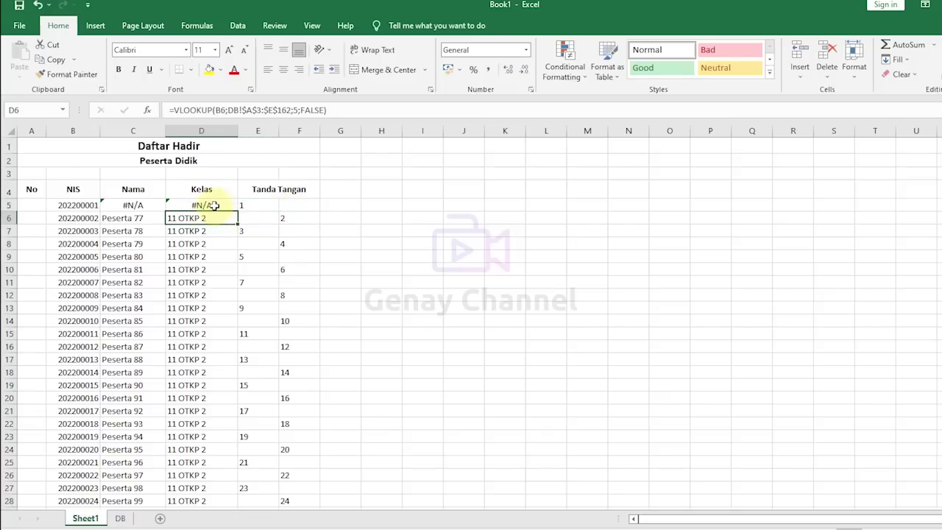
click(213, 205)
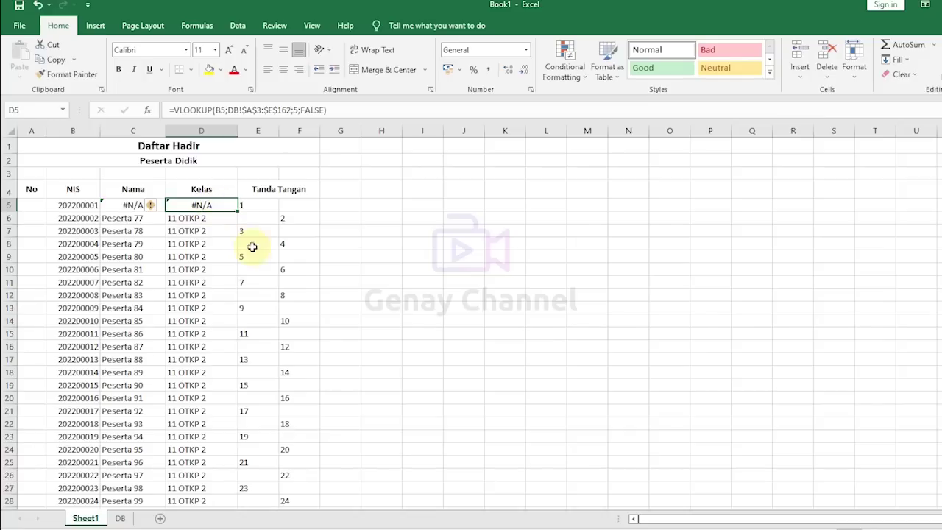
click(123, 205)
click(197, 208)
click(201, 219)
click(350, 281)
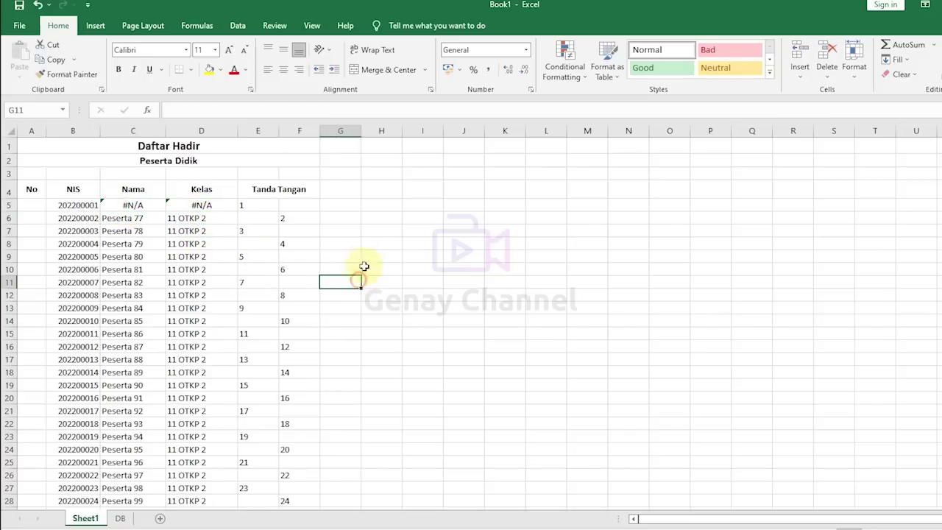
click(134, 257)
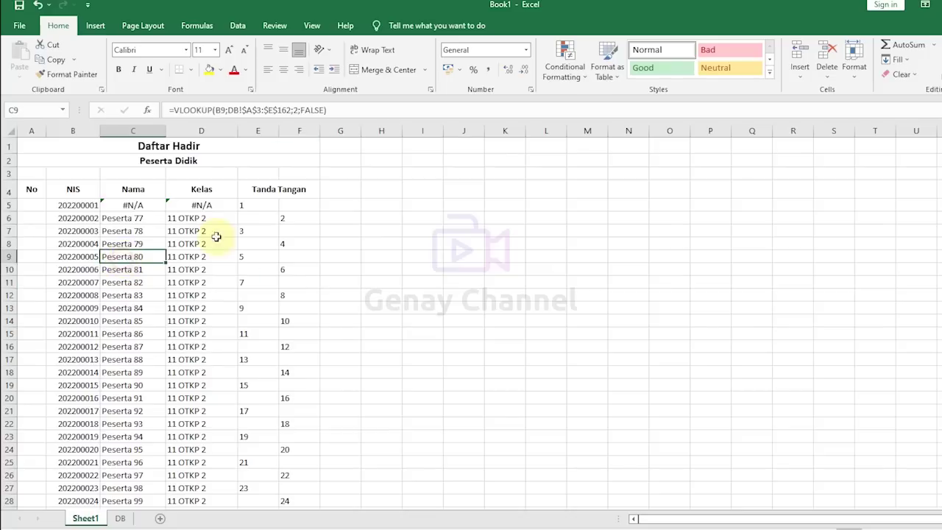
Compare the NIS column used as lookup key on Sheet1 with the first column of the DB sheet, from its header down
click(73, 205)
drag(73, 206, 74, 346)
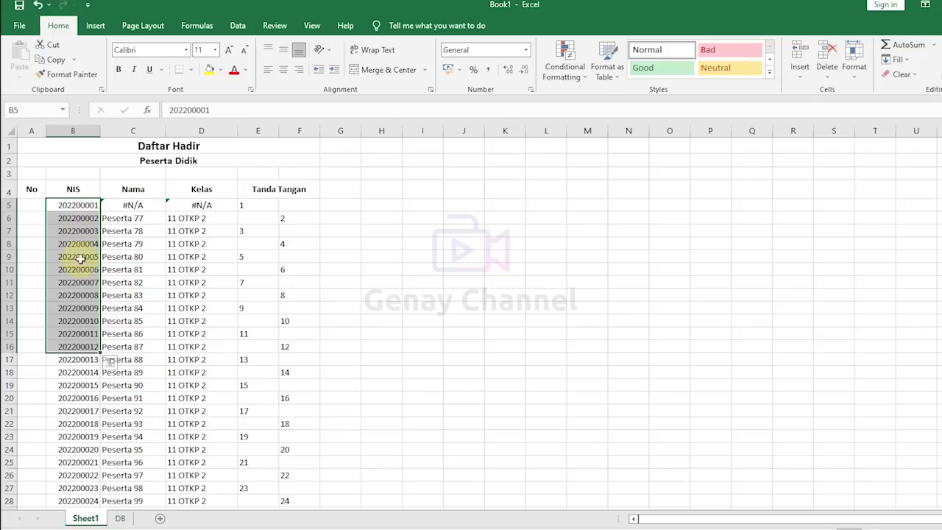
click(77, 130)
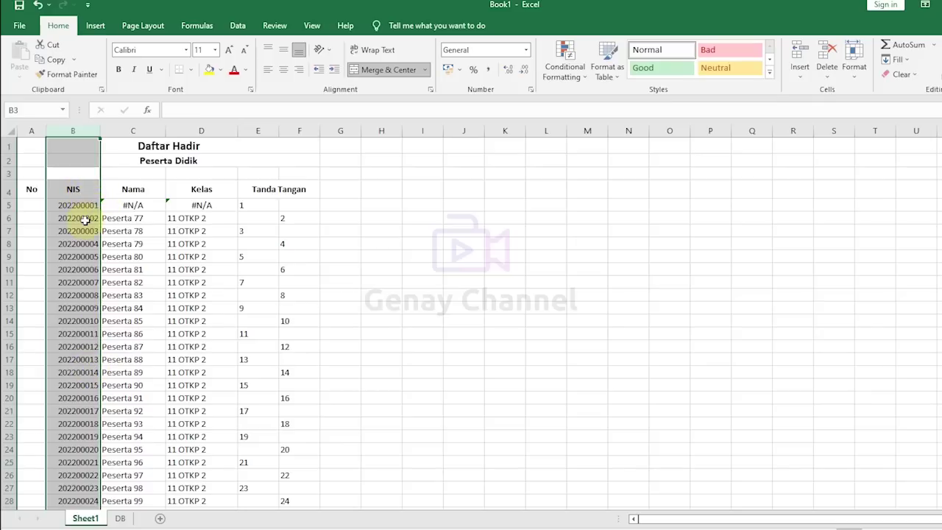
click(121, 518)
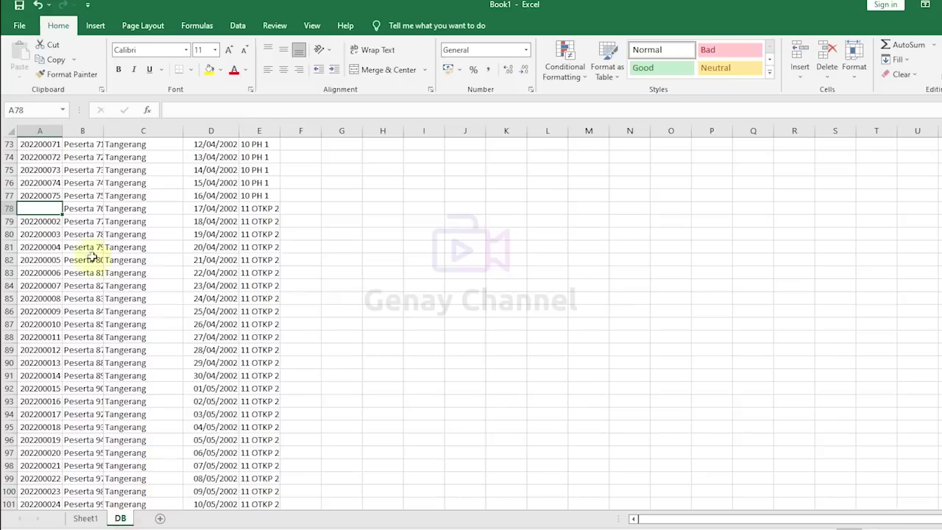
scroll(41, 188, up, 18)
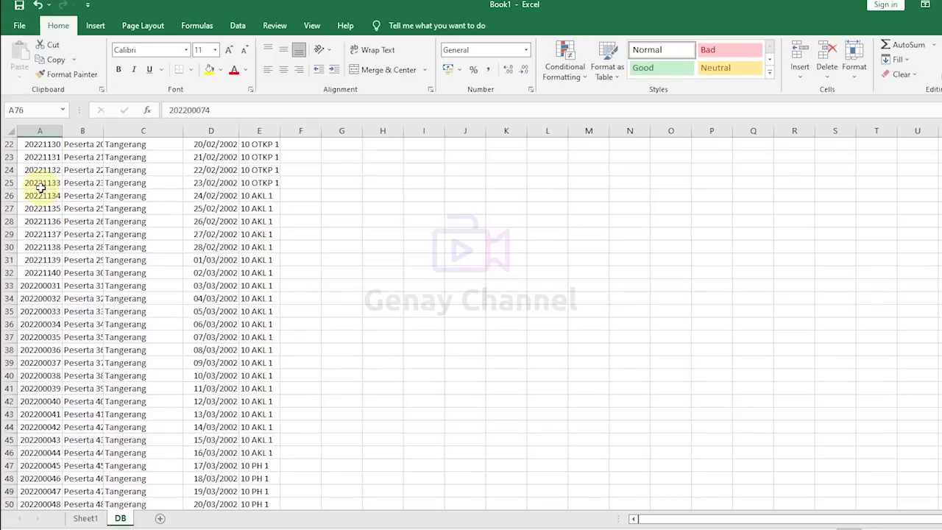
click(33, 157)
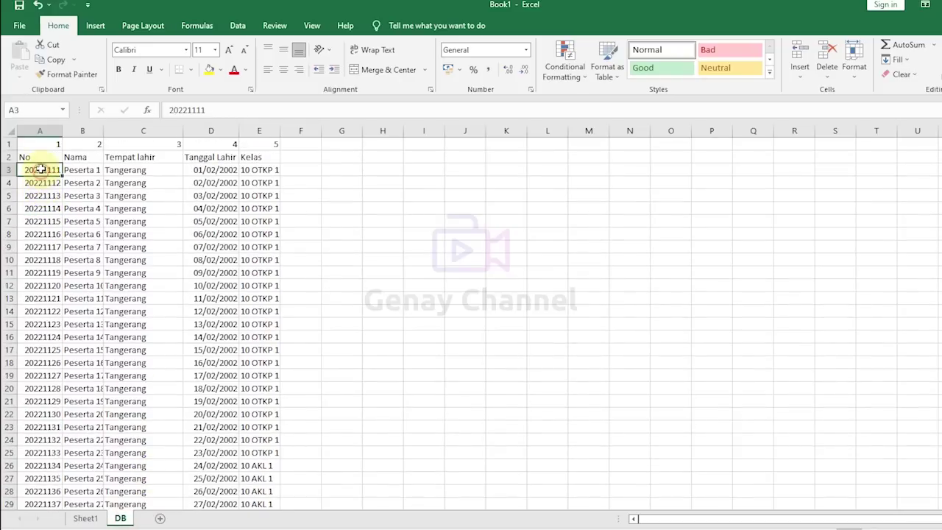
click(40, 221)
click(37, 158)
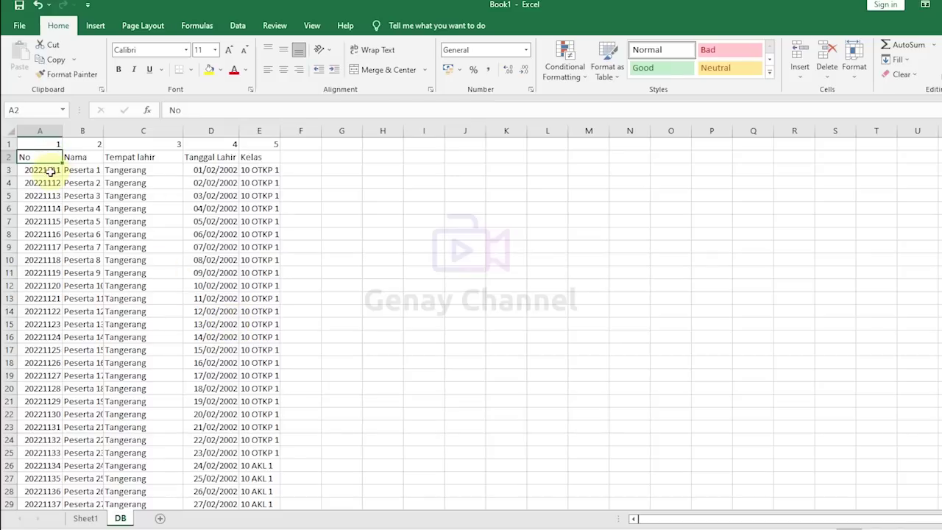
Review the DB sheet's header row and its Tempat lahir, Tanggal Lahir and Kelas columns
drag(45, 156, 935, 160)
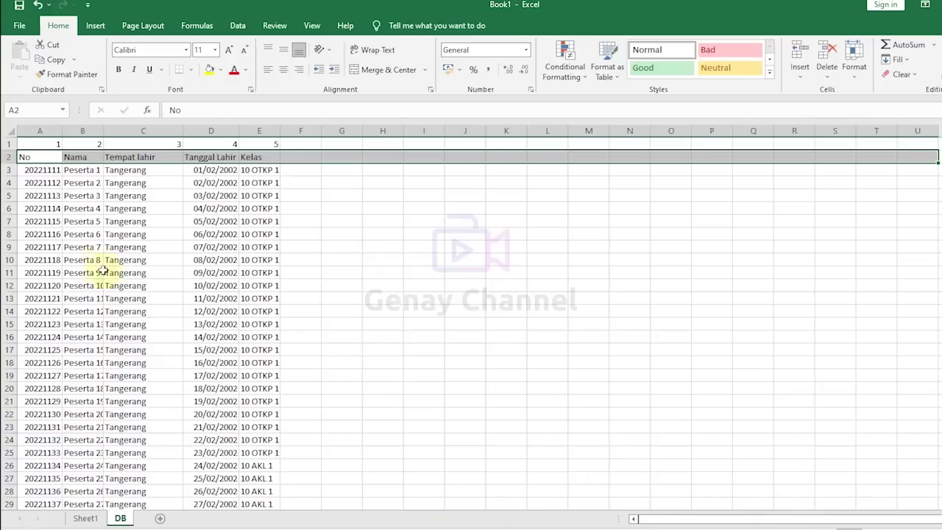
click(156, 196)
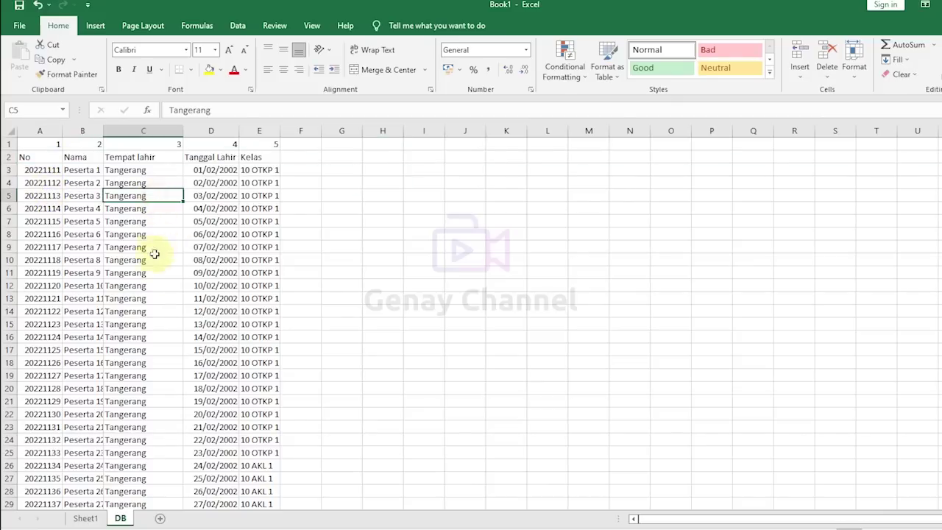
click(154, 287)
click(217, 285)
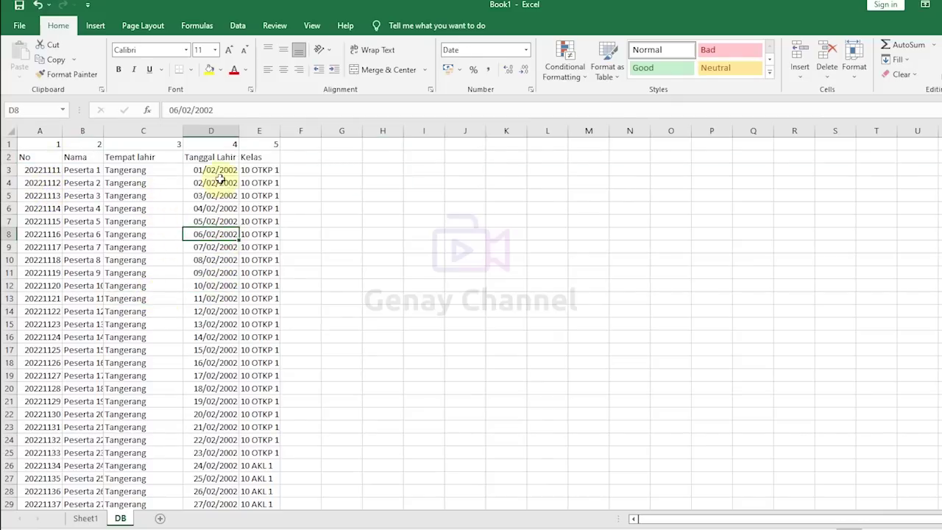
click(235, 157)
click(252, 157)
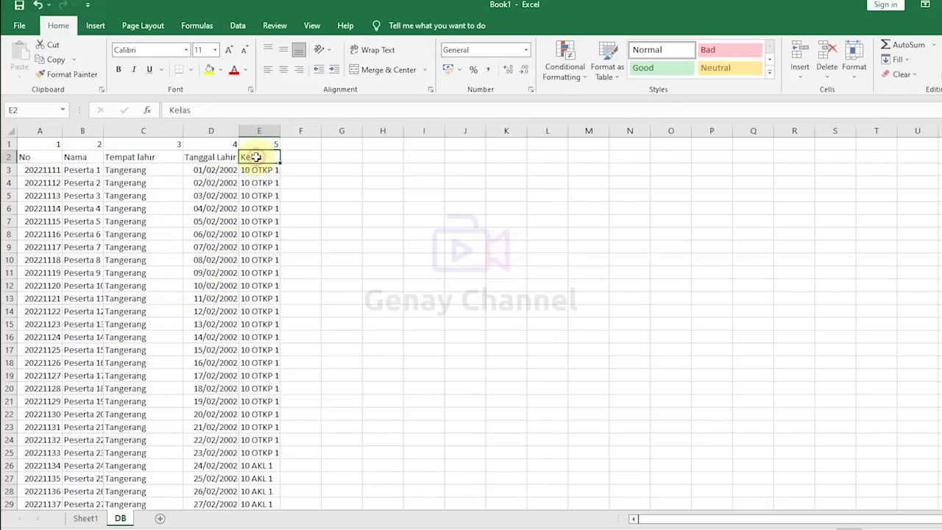
click(215, 158)
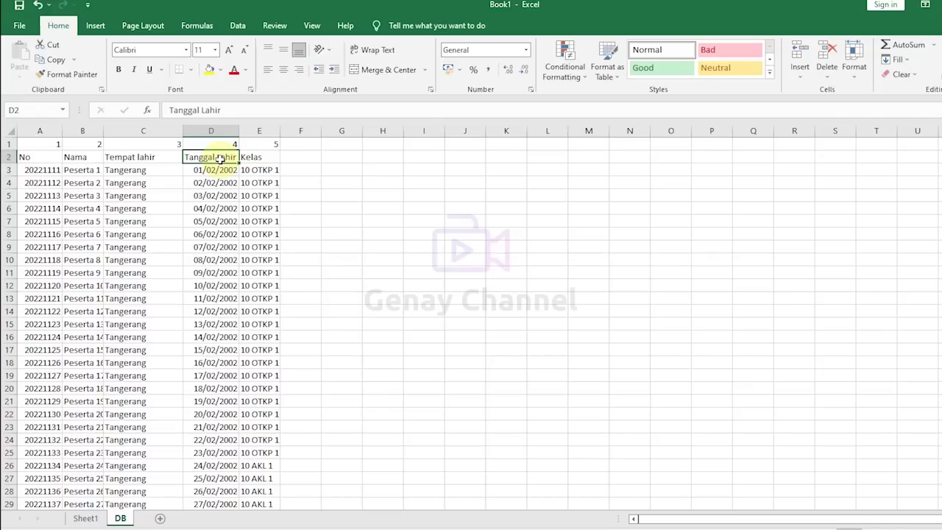